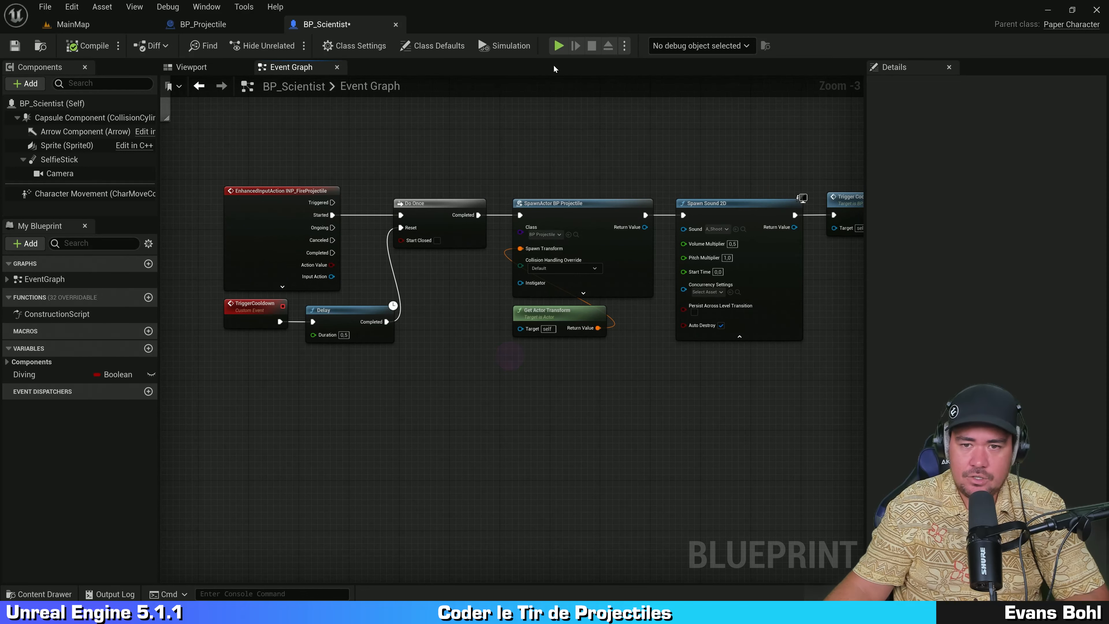
# Play-test the level by firing the scientist's projectile repeatedly to check the shot and its cooldown, and end the preview.
pyautogui.click(561, 47)
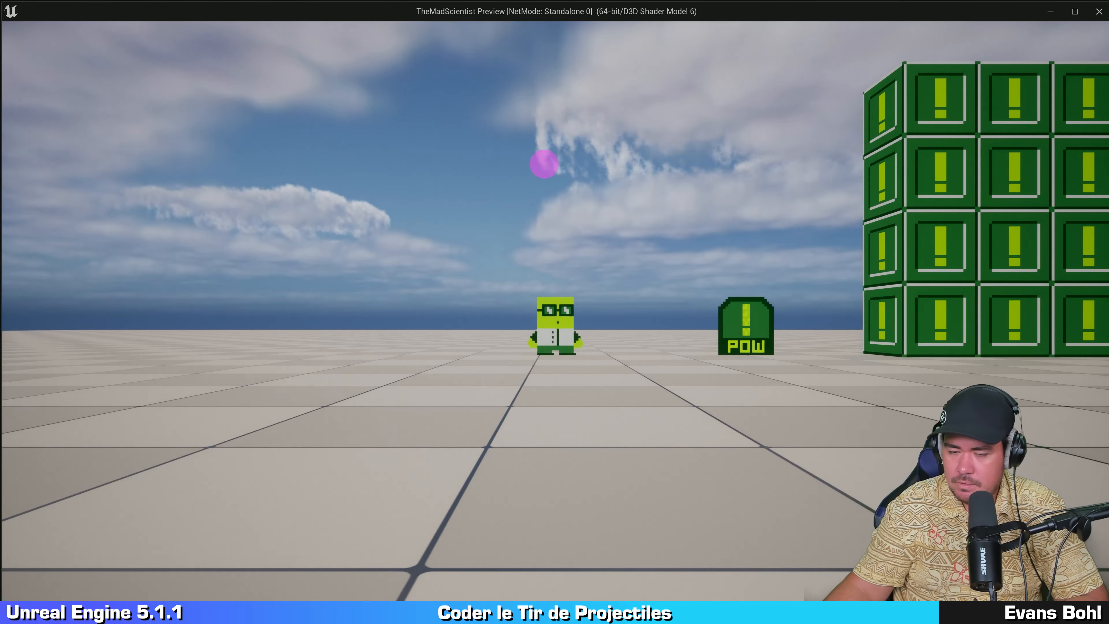
pyautogui.click(544, 162)
pyautogui.click(547, 160)
pyautogui.click(551, 157)
pyautogui.click(551, 159)
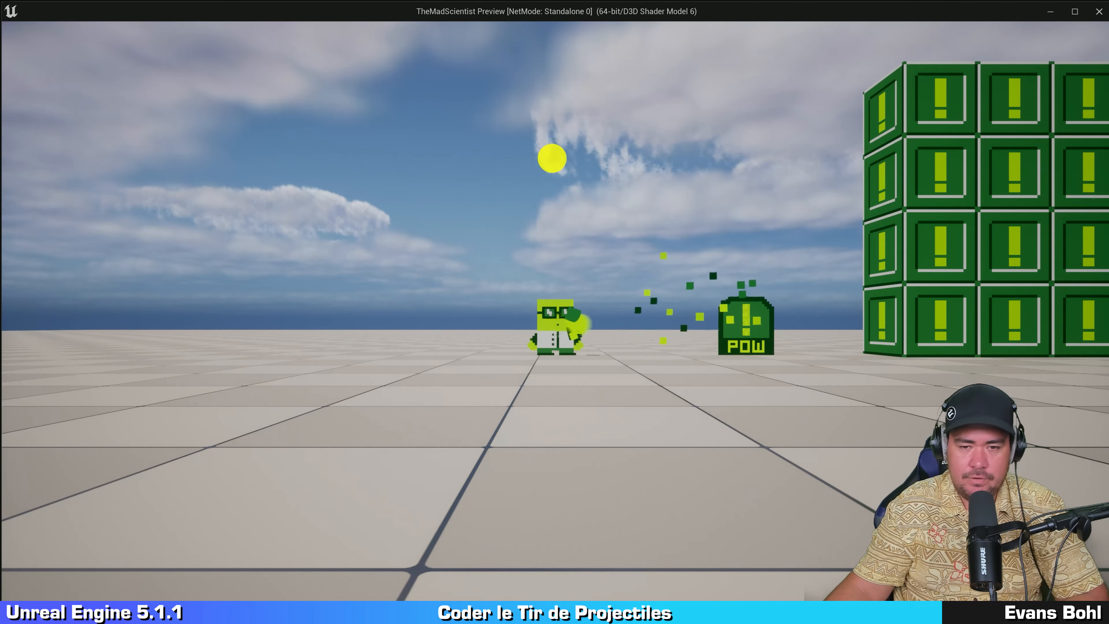
pyautogui.click(552, 155)
pyautogui.click(551, 153)
pyautogui.click(550, 150)
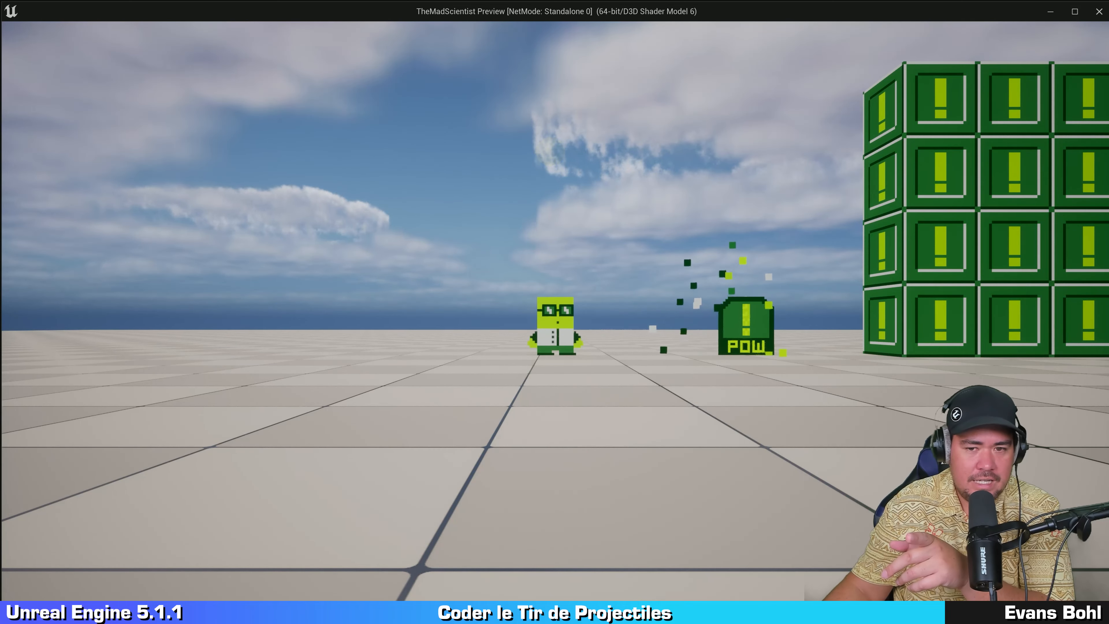
pyautogui.click(535, 143)
pyautogui.click(530, 131)
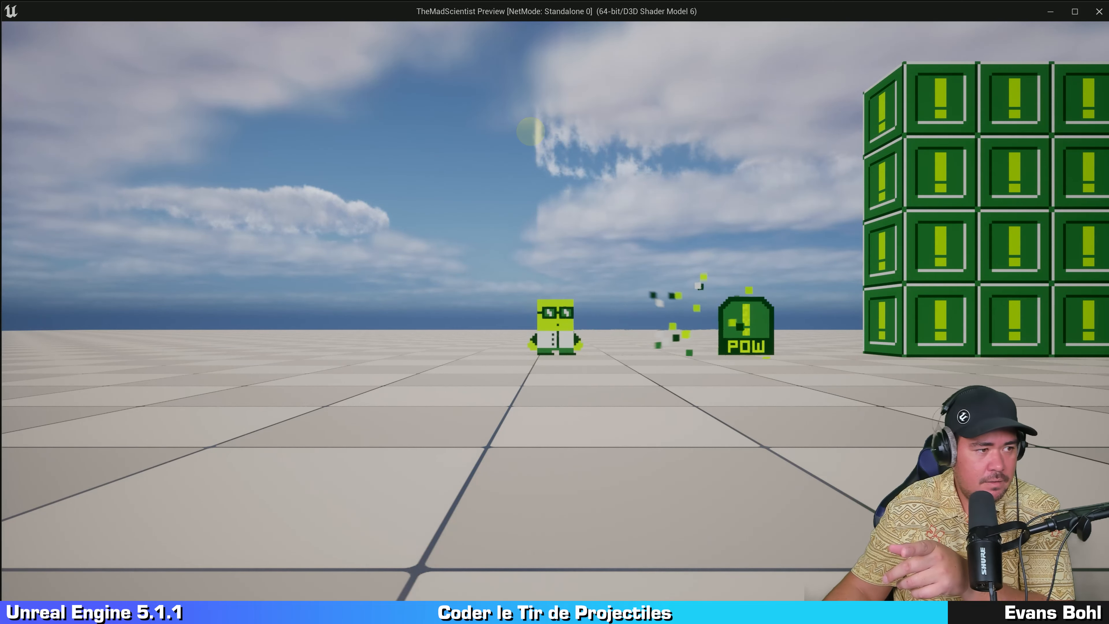
pyautogui.click(530, 130)
pyautogui.click(529, 130)
pyautogui.click(530, 130)
pyautogui.click(529, 130)
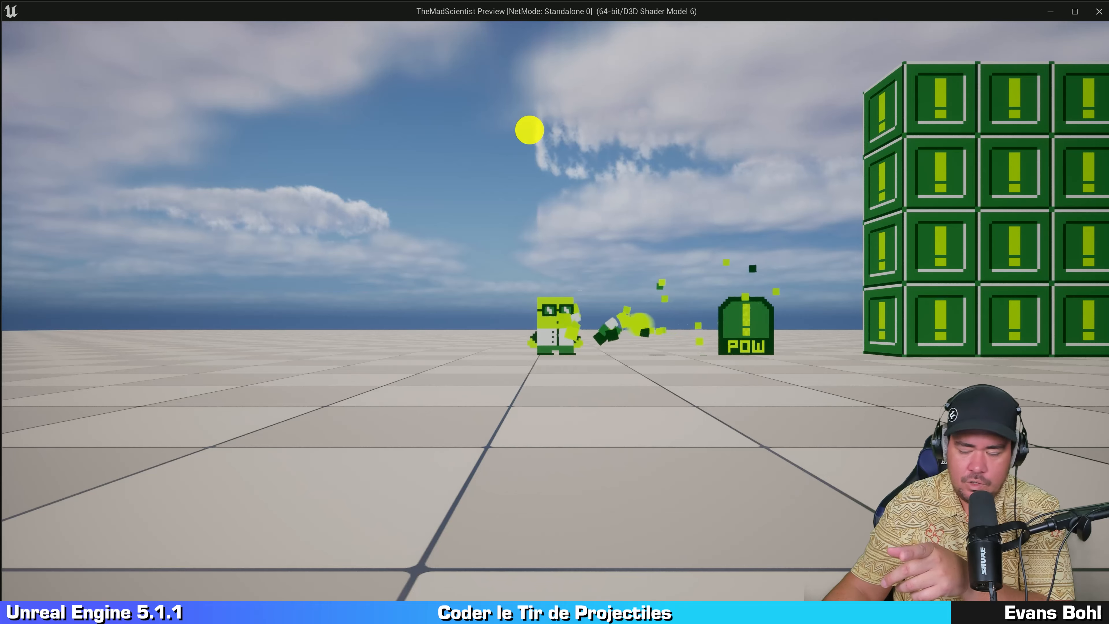
pyautogui.click(529, 130)
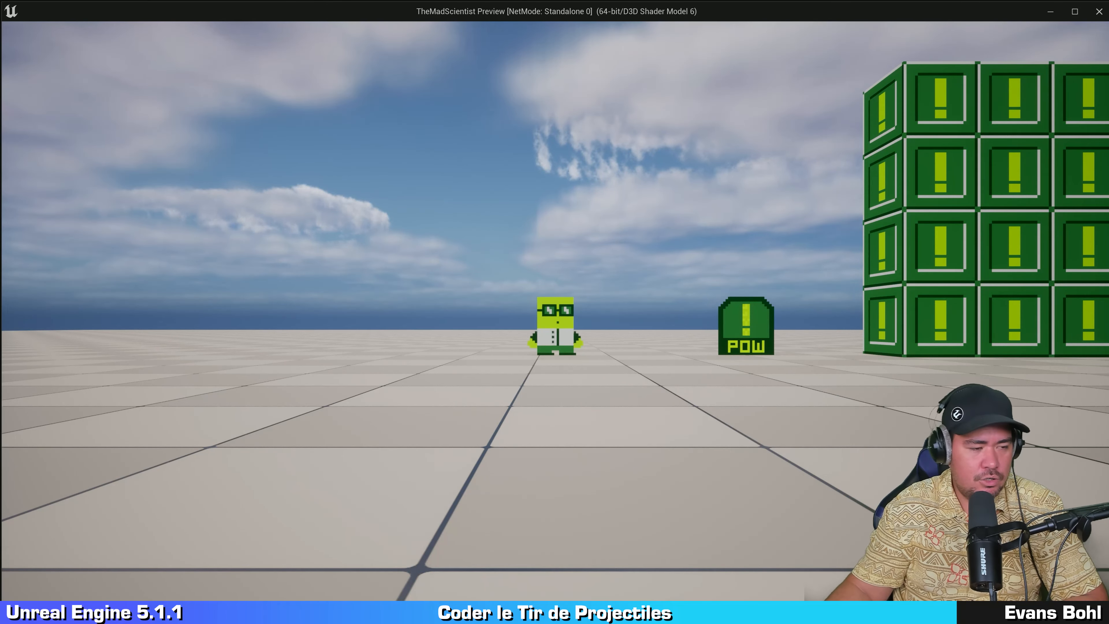
pyautogui.press('Escape')
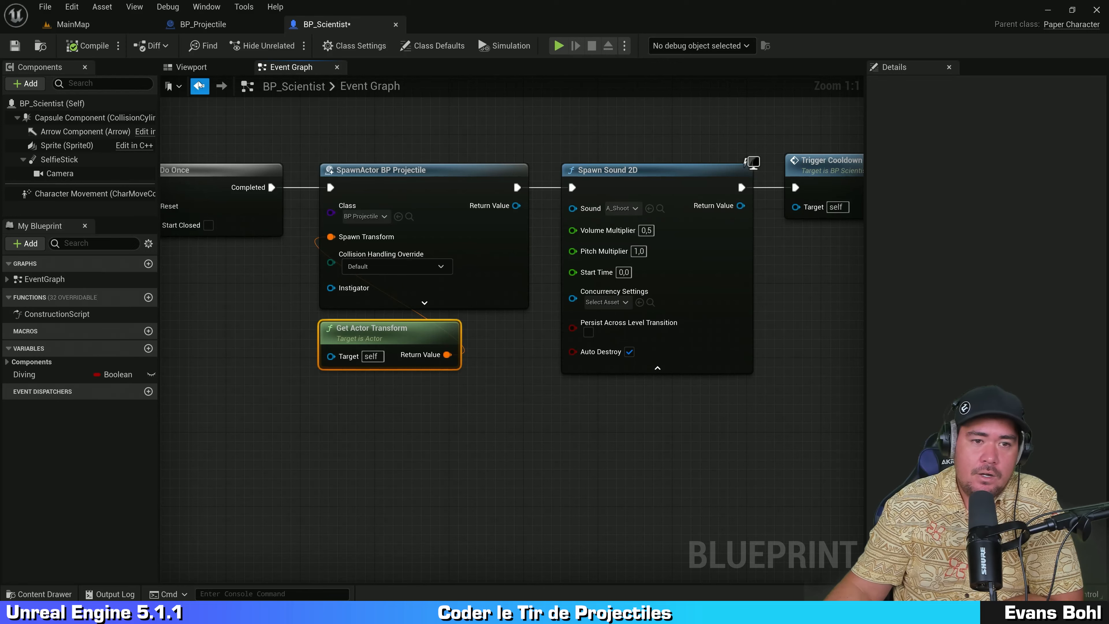
# Examine the scientist's Sprite component and arrow direction in the blueprint's 3D preview.
pyautogui.click(192, 66)
pyautogui.moveTo(685, 293); pyautogui.dragTo(738, 292, button='right')
pyautogui.click(502, 297)
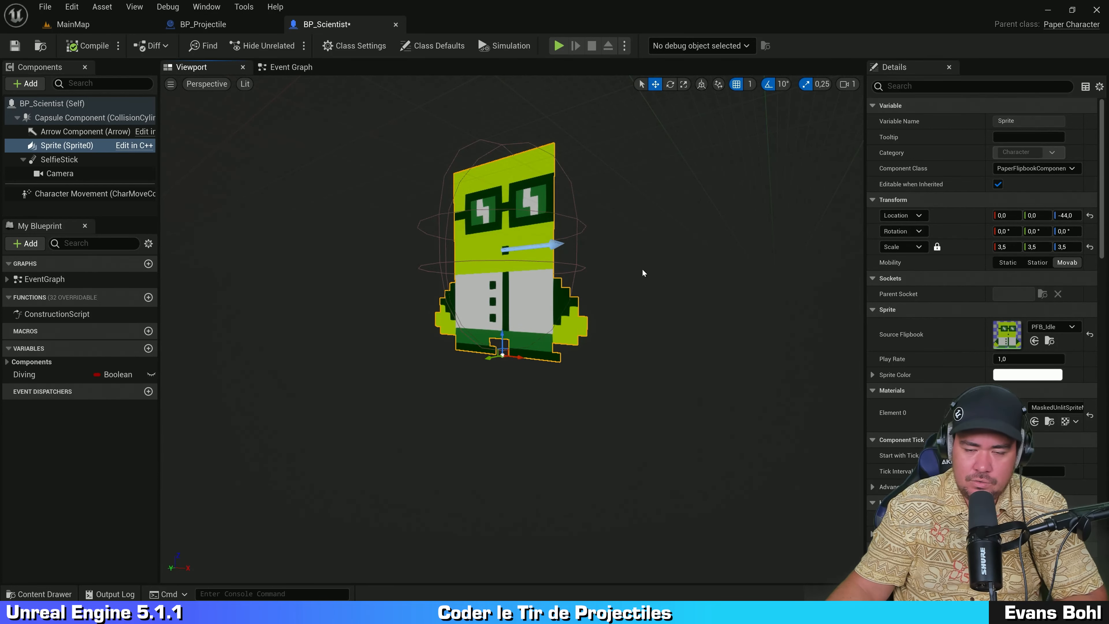
pyautogui.moveTo(644, 271); pyautogui.dragTo(715, 278, button='right')
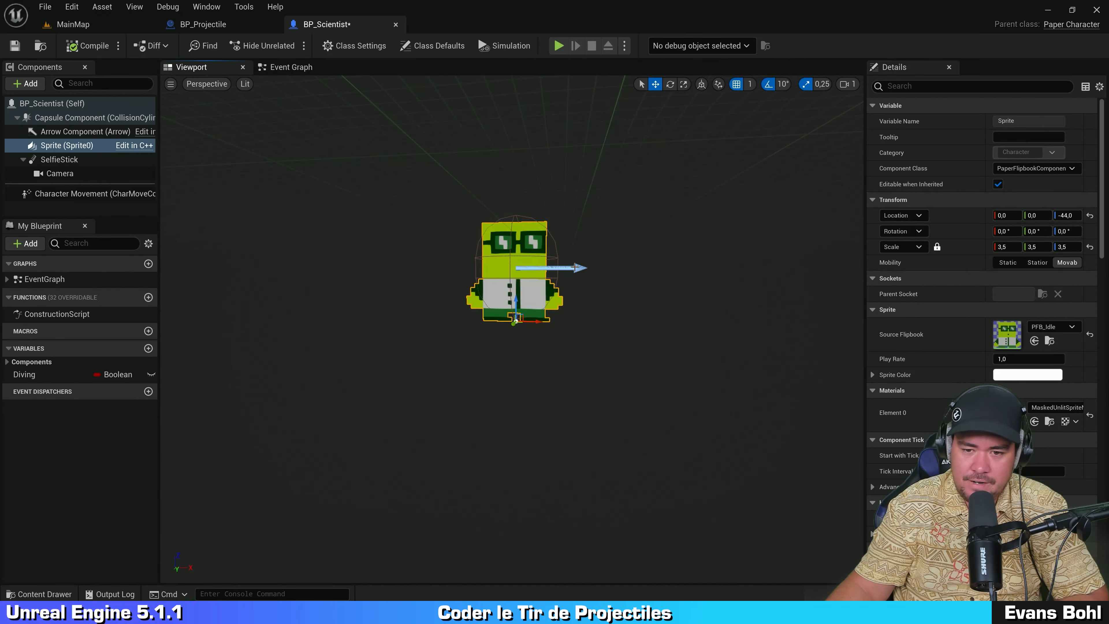
pyautogui.click(572, 268)
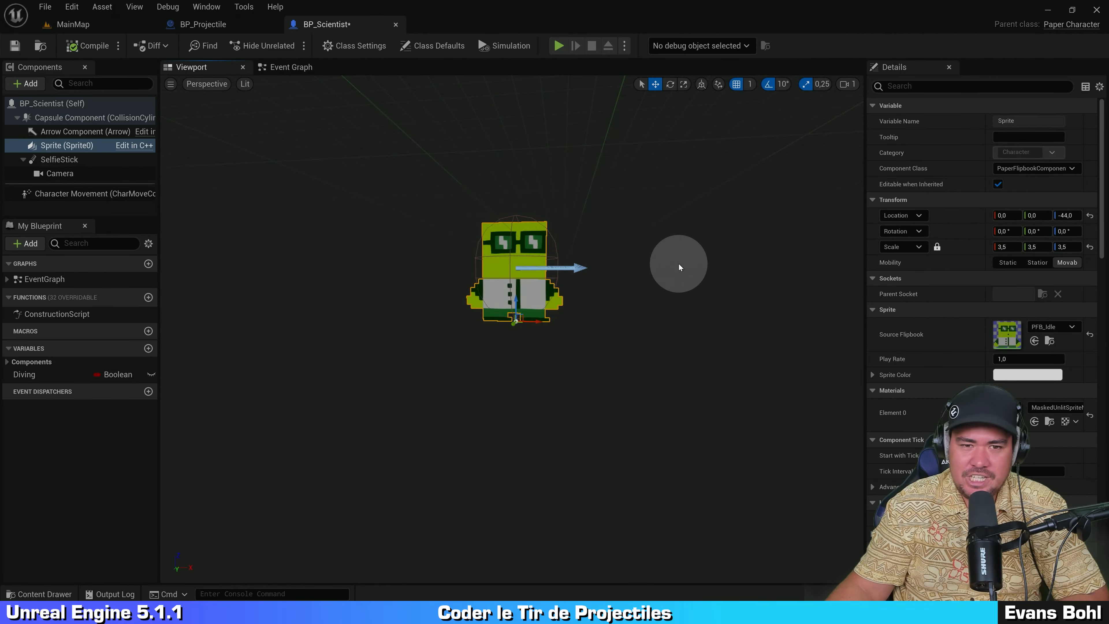
pyautogui.click(678, 264)
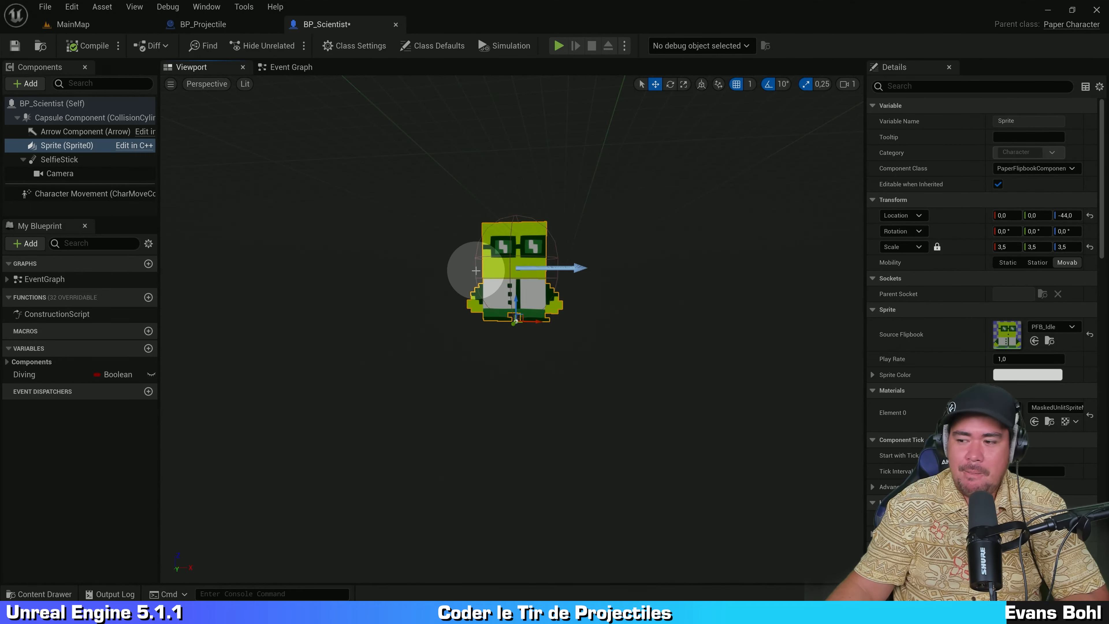
pyautogui.click(408, 237)
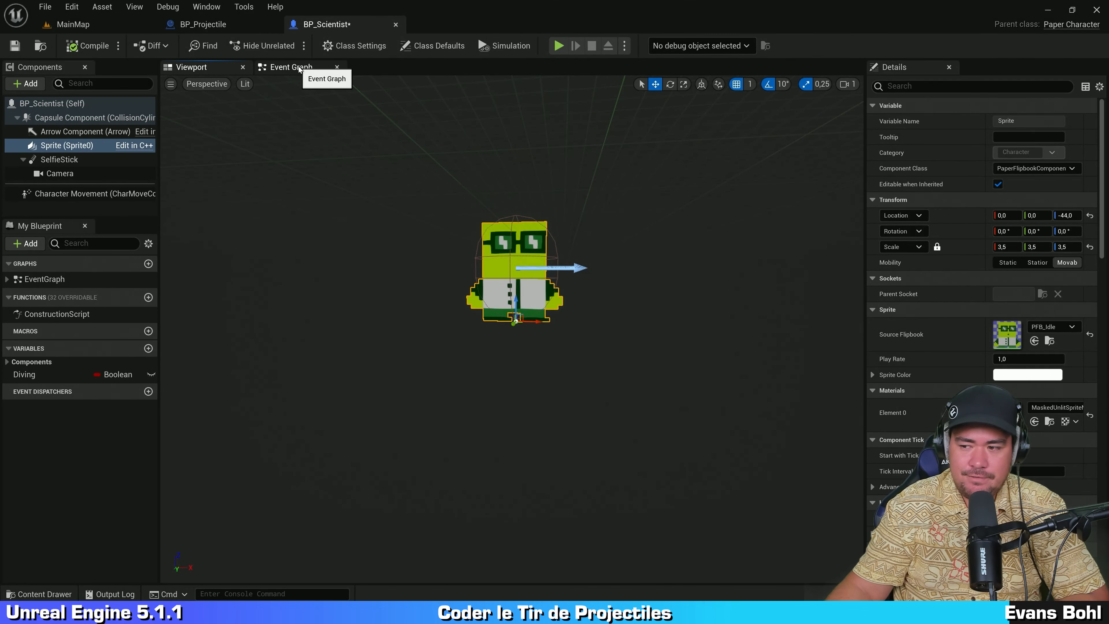
# Delete the Get Actor Transform node feeding SpawnActor BP Projectile in the Event Graph.
pyautogui.click(305, 69)
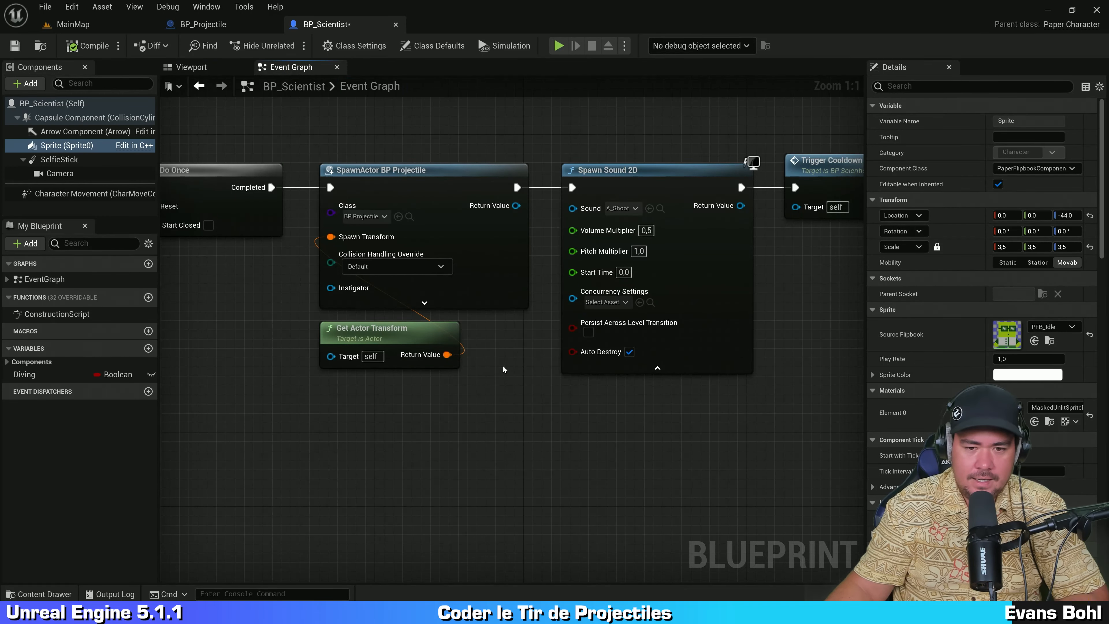
pyautogui.moveTo(503, 366); pyautogui.dragTo(639, 376, button='right')
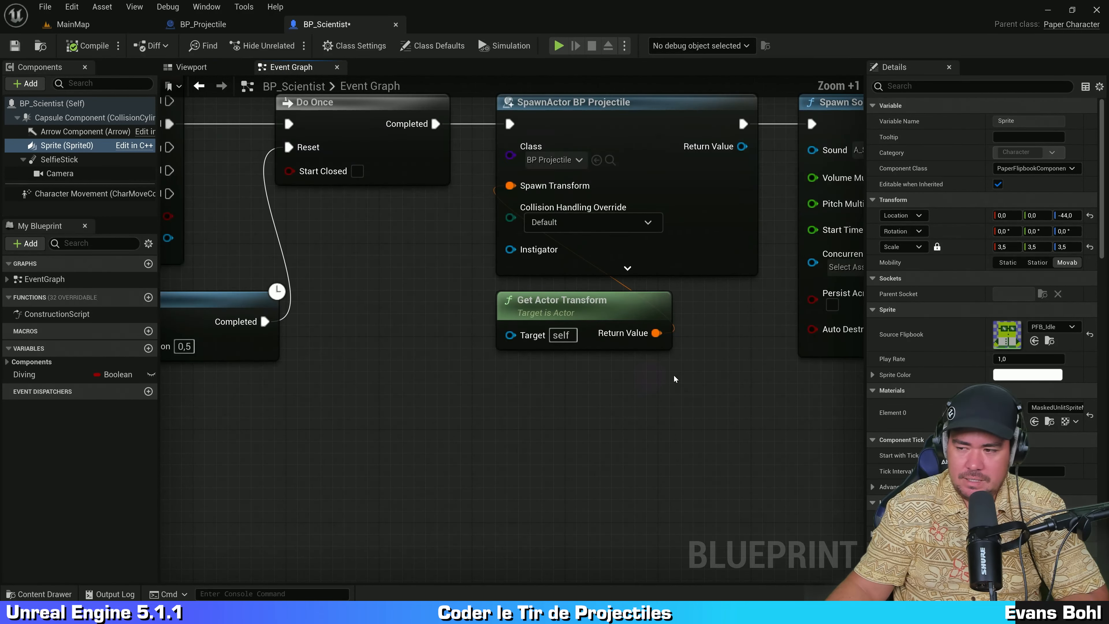
pyautogui.scroll(1, 609, 354)
pyautogui.click(605, 348)
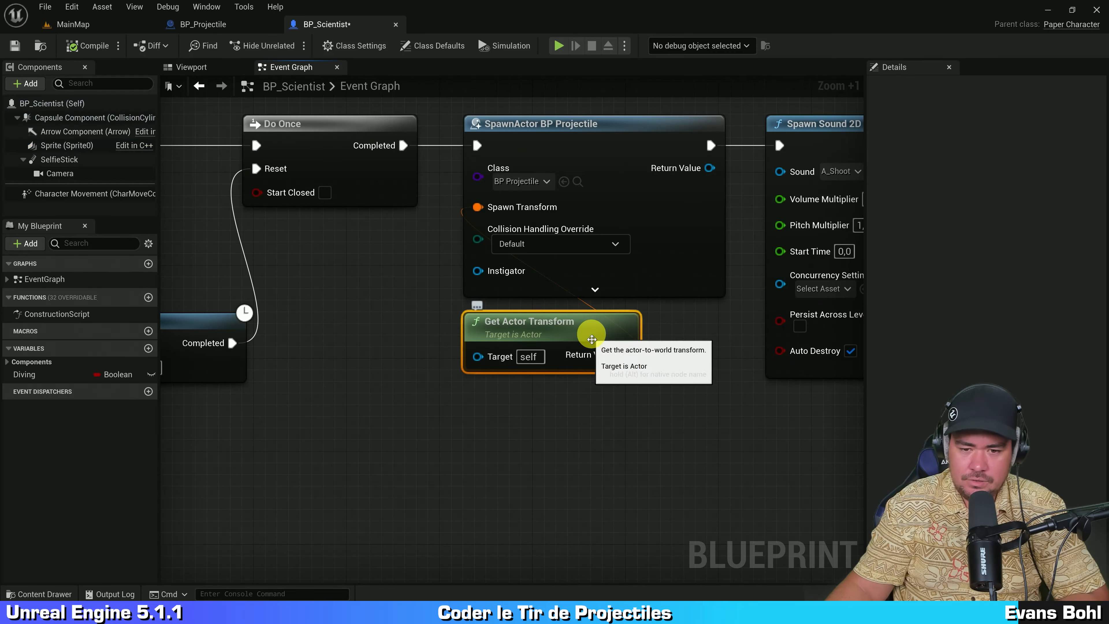
pyautogui.press('Delete')
# Move the fire input, TriggerCooldown, Delay and Do Once nodes away from SpawnActor BP Projectile to make room between them.
pyautogui.moveTo(597, 395); pyautogui.dragTo(874, 436, button='right')
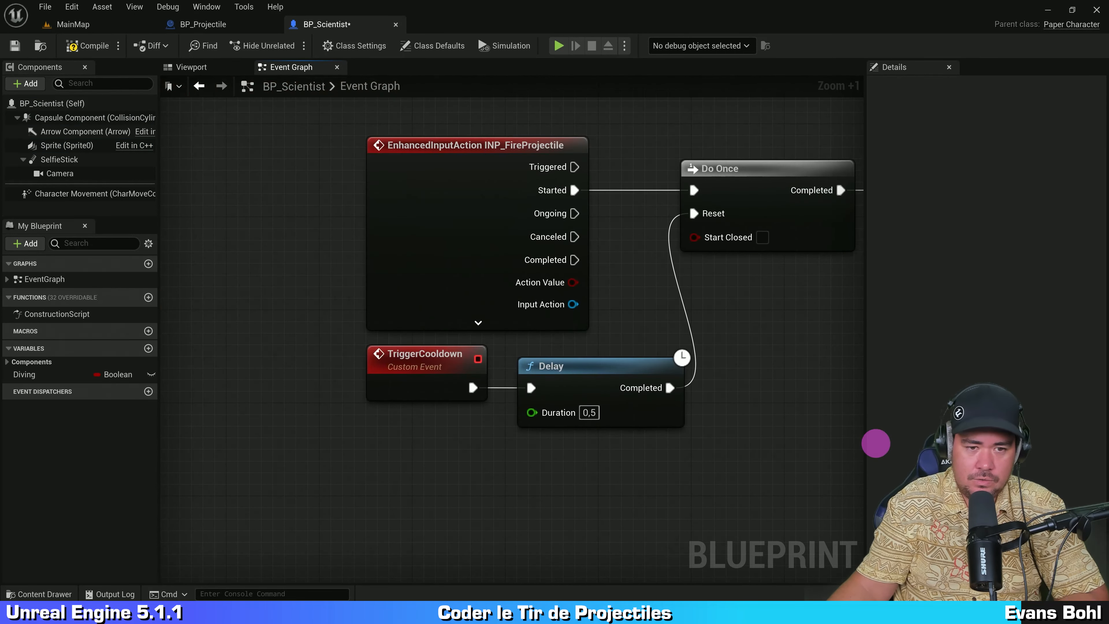
pyautogui.moveTo(788, 340); pyautogui.dragTo(563, 309, button='right')
pyautogui.scroll(-2, 560, 313)
pyautogui.moveTo(330, 403); pyautogui.dragTo(459, 236)
pyautogui.click(547, 317)
pyautogui.scroll(1, 700, 389)
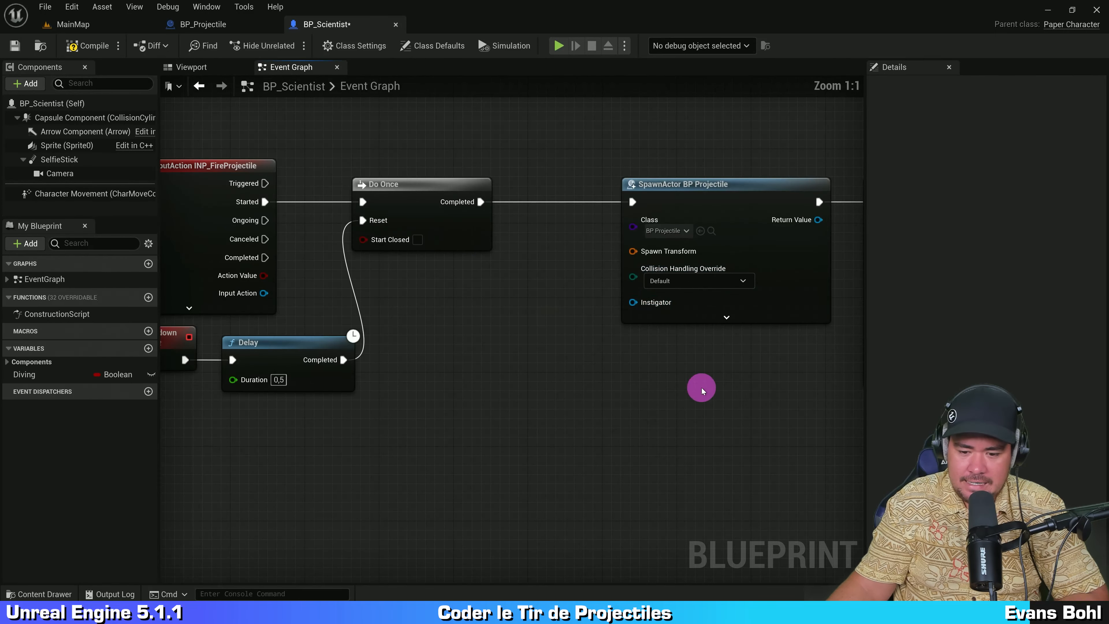
# Split the Spawn Transform pin of SpawnActor BP Projectile into location, rotation and scale.
pyautogui.moveTo(701, 388); pyautogui.dragTo(656, 379, button='right')
pyautogui.scroll(1, 656, 380)
pyautogui.rightClick(565, 214)
pyautogui.click(589, 245)
# Add a Get Actor Location node and connect its return value to Spawn Transform Location.
pyautogui.rightClick(340, 267)
pyautogui.write('getac')
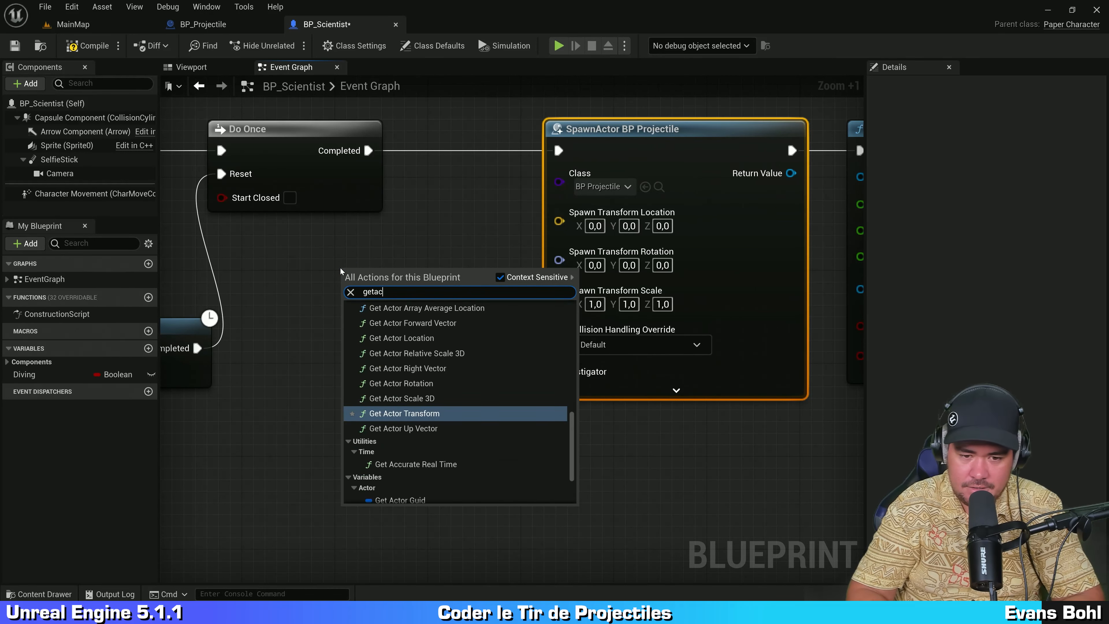
pyautogui.write('torloca')
pyautogui.press('Return')
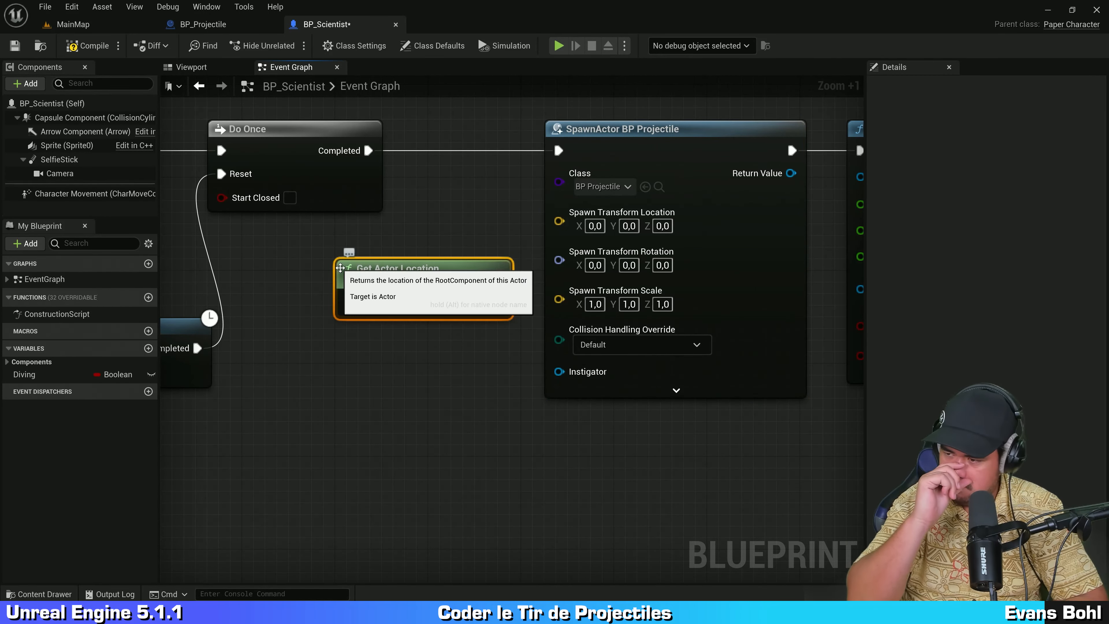
pyautogui.moveTo(354, 266); pyautogui.dragTo(322, 233)
pyautogui.moveTo(461, 267); pyautogui.dragTo(559, 212)
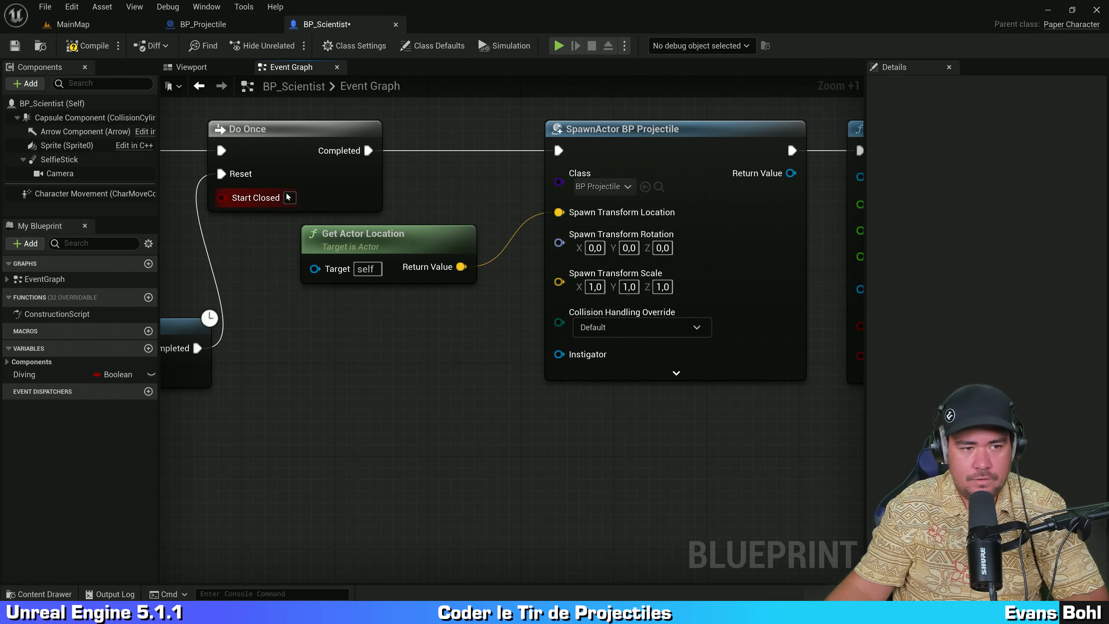
# Add a Sprite reference with a Get World Rotation node and connect its return value to Spawn Transform Rotation.
pyautogui.moveTo(66, 148); pyautogui.dragTo(328, 375)
pyautogui.moveTo(399, 388); pyautogui.dragTo(353, 335)
pyautogui.write('getworldrota')
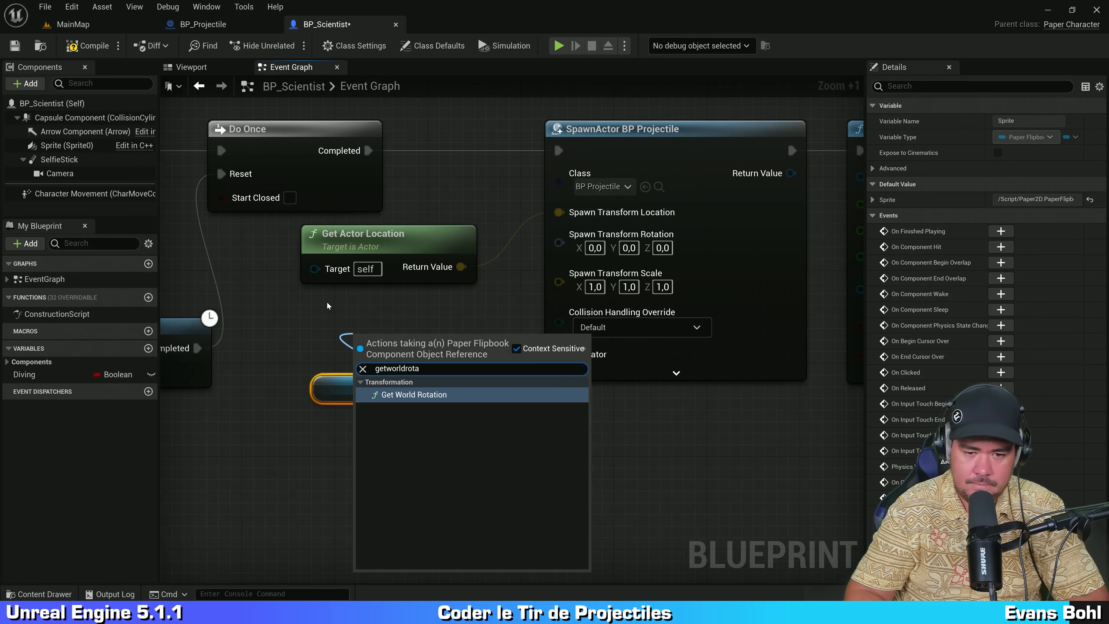
pyautogui.press('Return')
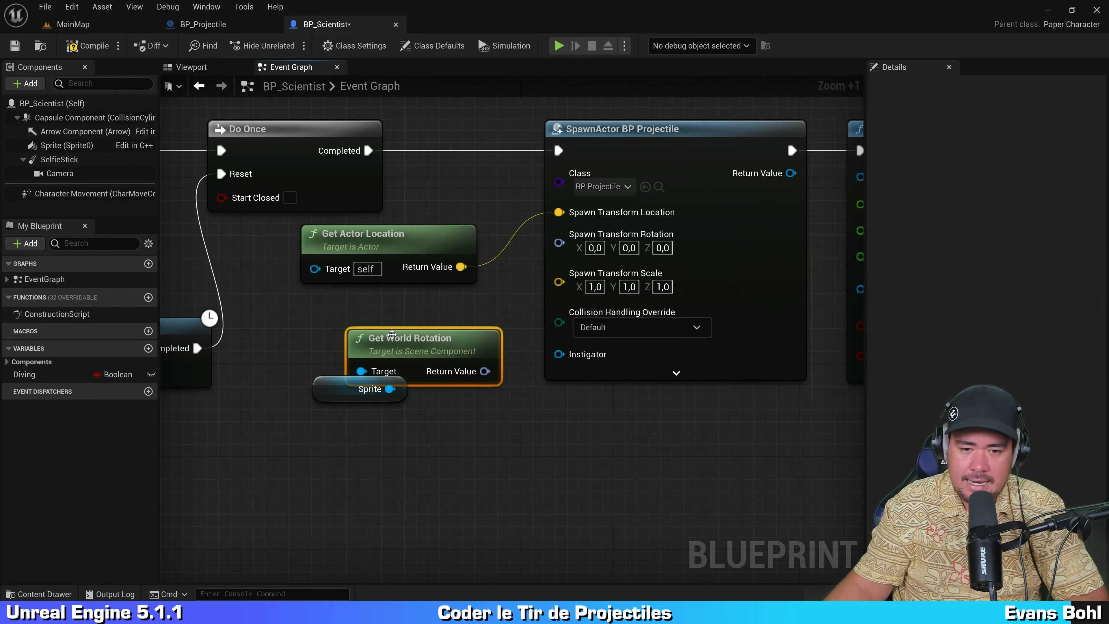
pyautogui.click(417, 342)
pyautogui.moveTo(418, 341); pyautogui.dragTo(395, 307)
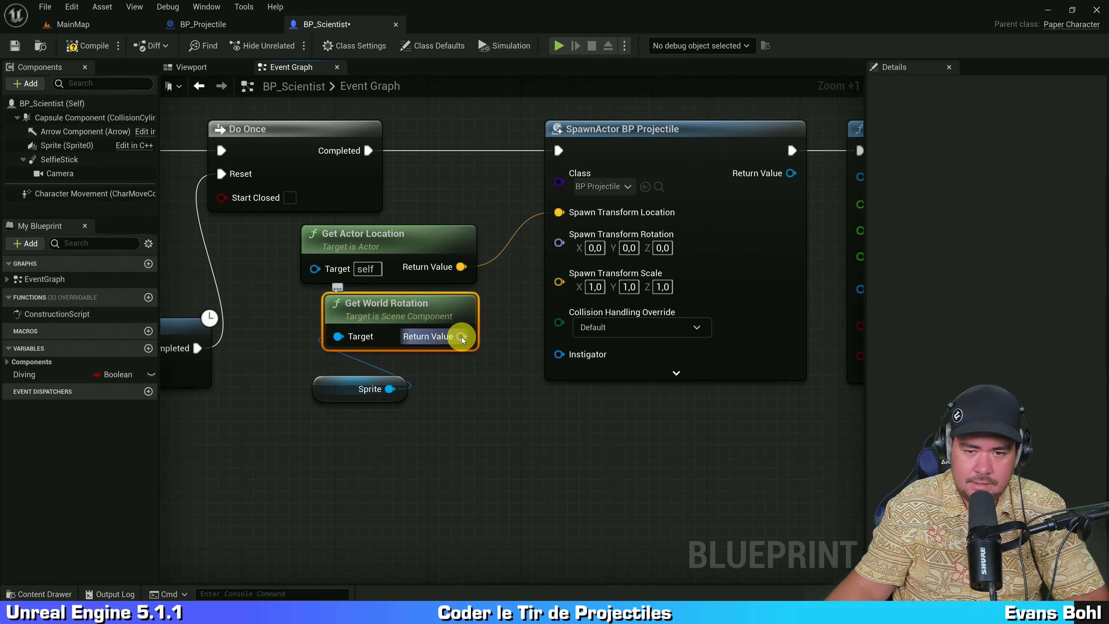
pyautogui.moveTo(462, 337); pyautogui.dragTo(558, 241)
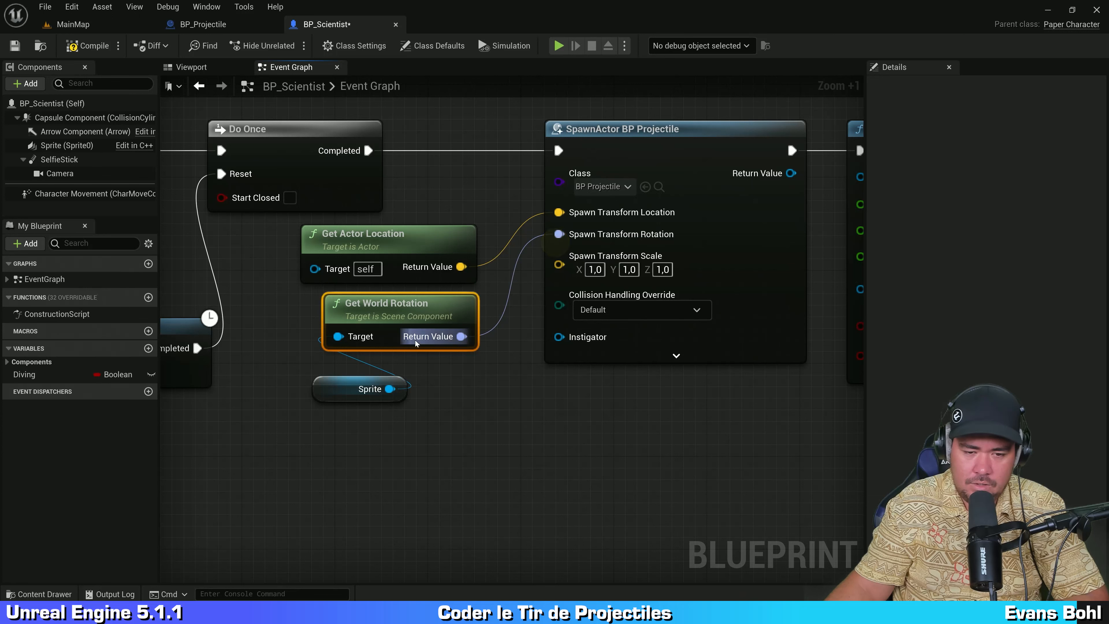
# Align the left edges of the Get Actor Location, Get World Rotation and Sprite nodes.
pyautogui.moveTo(321, 385); pyautogui.dragTo(332, 374)
pyautogui.moveTo(339, 434); pyautogui.dragTo(402, 243)
pyautogui.hotkey('shift', 'a')
pyautogui.click(439, 388)
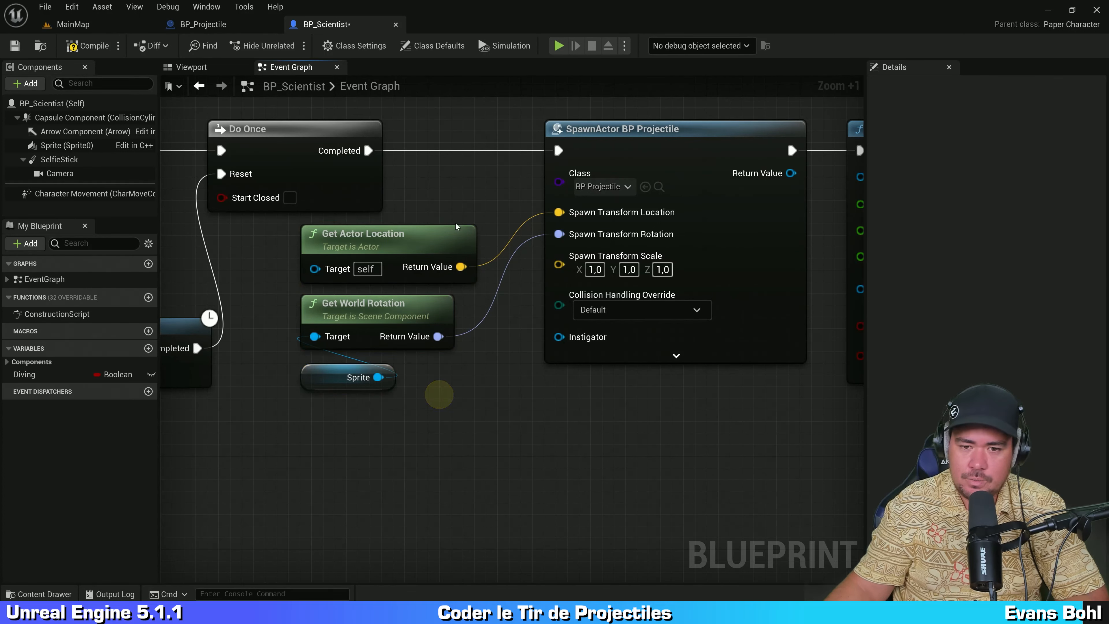
# Compile and save the BP_Scientist blueprint.
pyautogui.click(430, 243)
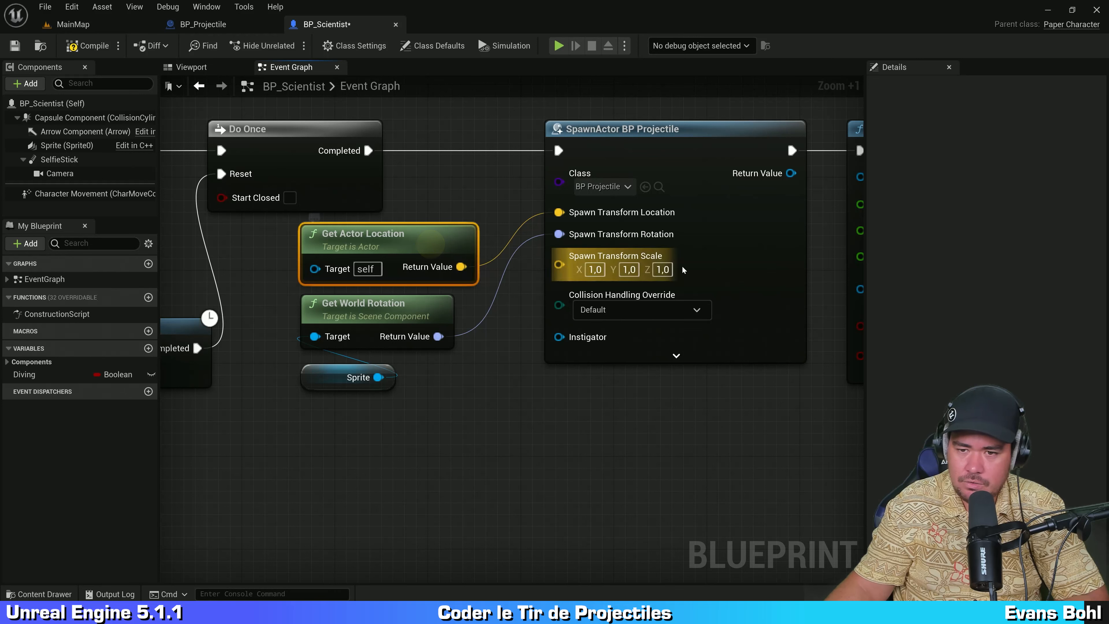
pyautogui.click(401, 313)
pyautogui.click(504, 399)
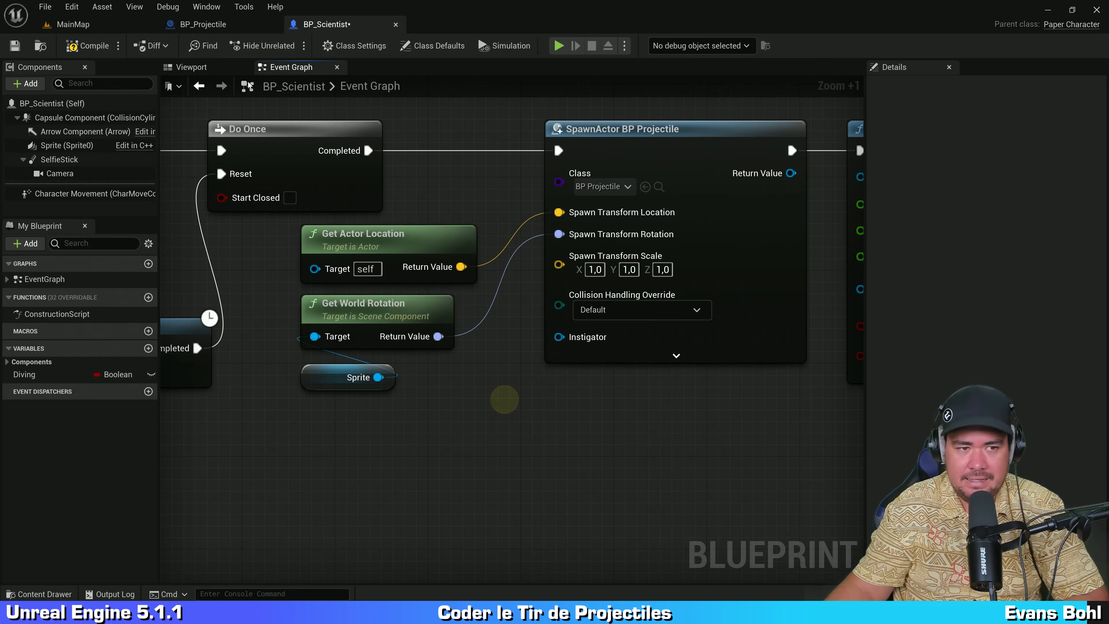
pyautogui.click(80, 45)
pyautogui.click(15, 46)
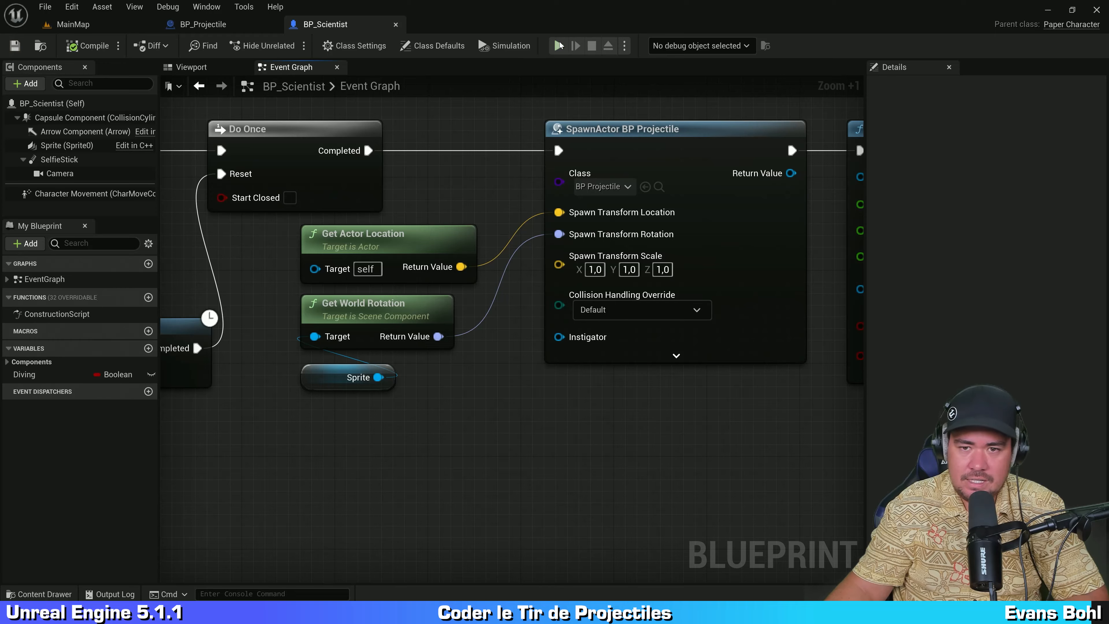
# Play-test the level in a maximized preview, moving, jumping and firing projectiles in both directions.
pyautogui.click(558, 45)
pyautogui.click(575, 16)
pyautogui.doubleClick(573, 16)
pyautogui.rightClick(717, 136)
pyautogui.press('q')
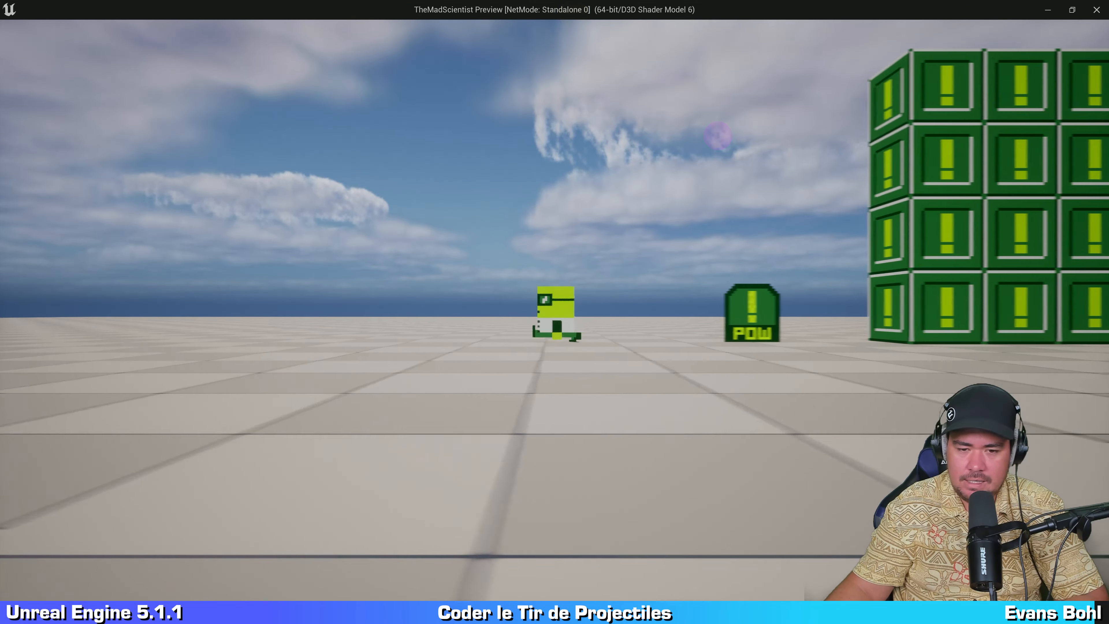
pyautogui.click(717, 136)
pyautogui.click(717, 136)
pyautogui.press('q')
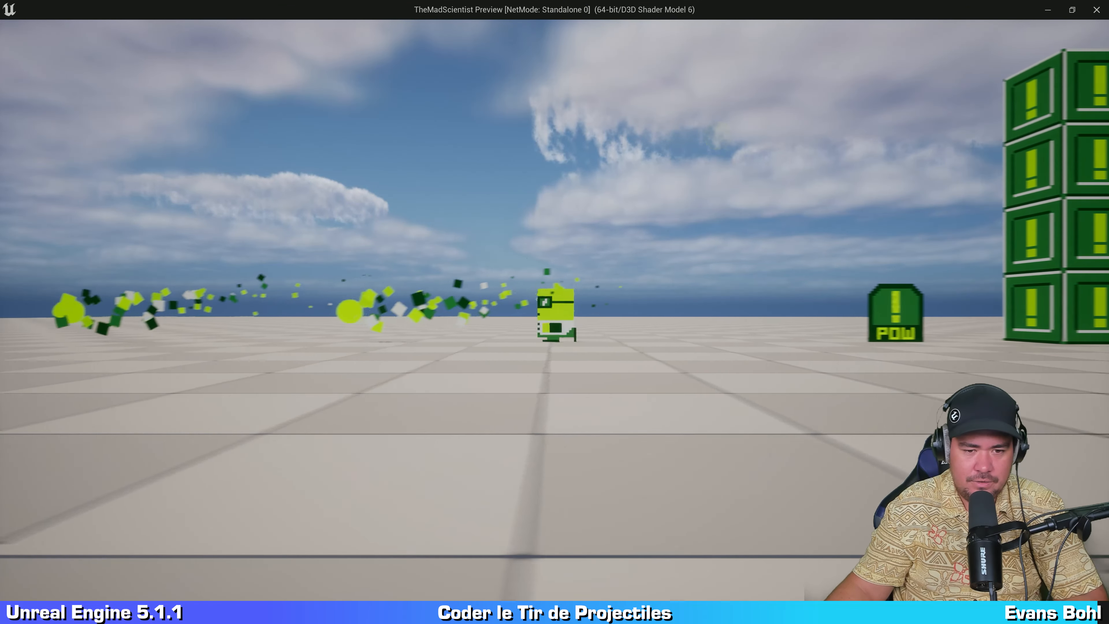
pyautogui.press('space')
pyautogui.click(718, 135)
pyautogui.press('d')
pyautogui.click(718, 133)
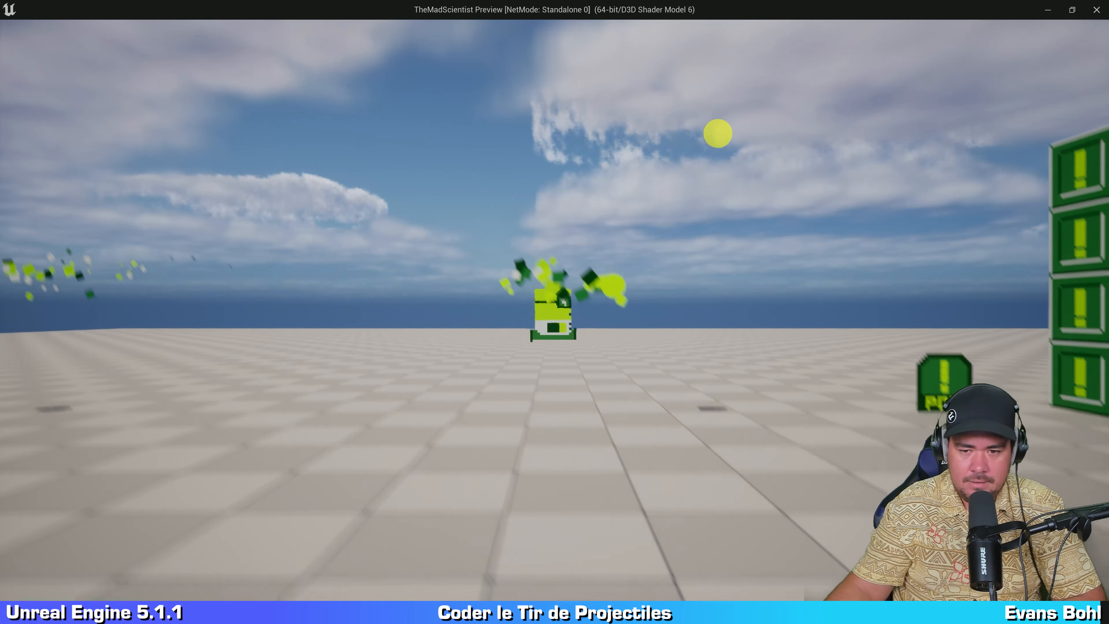
pyautogui.click(717, 133)
pyautogui.click(718, 132)
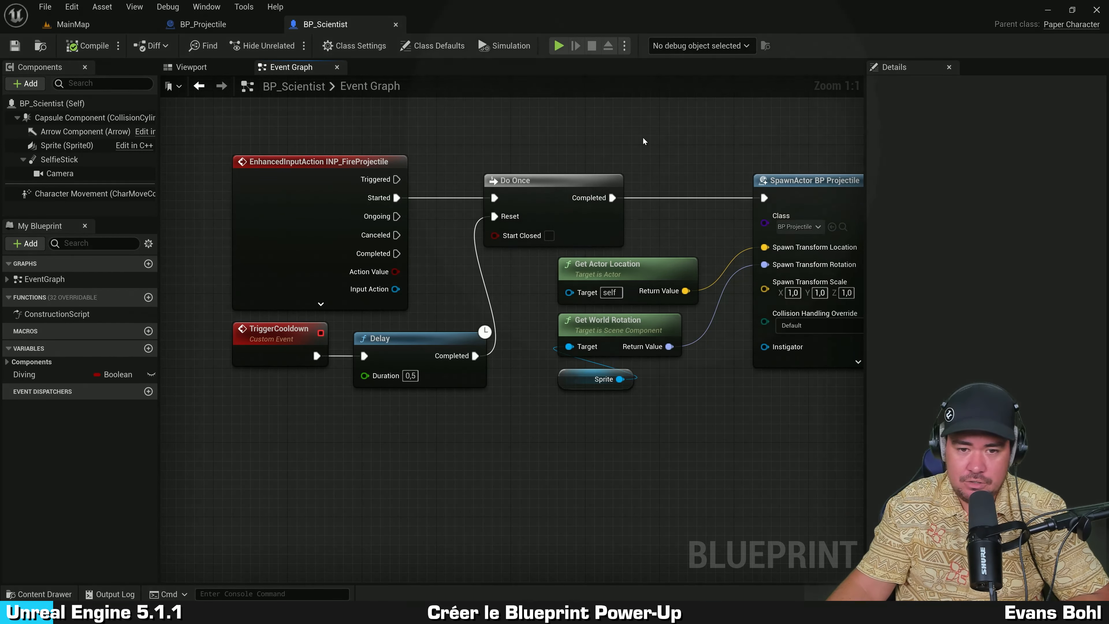
# Enable Start Closed on the Do Once node.
pyautogui.click(531, 196)
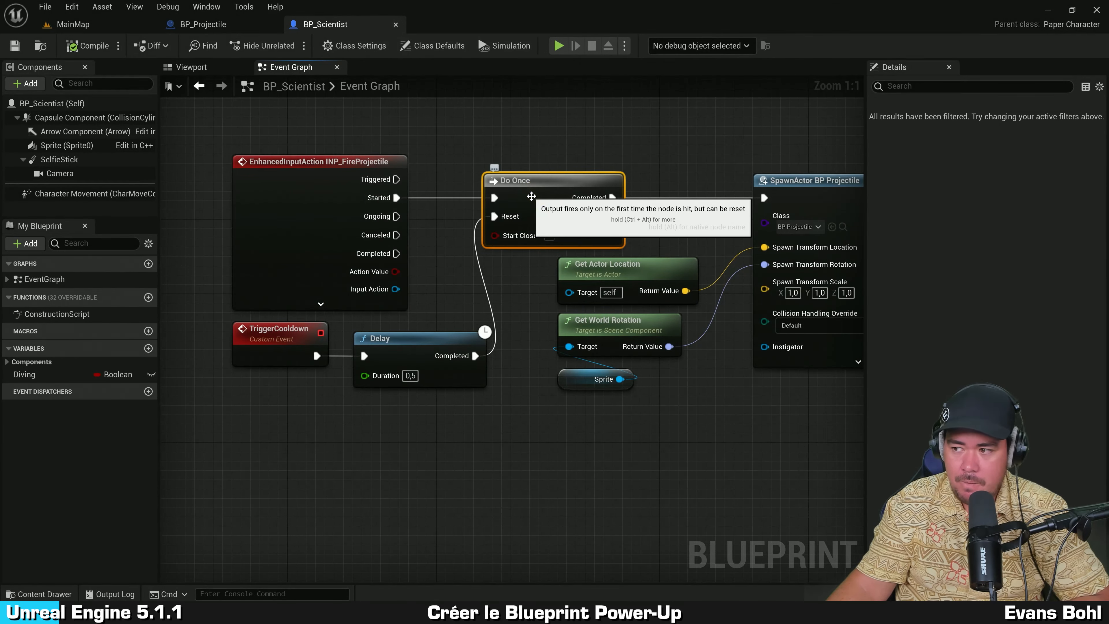
pyautogui.scroll(4, 540, 235)
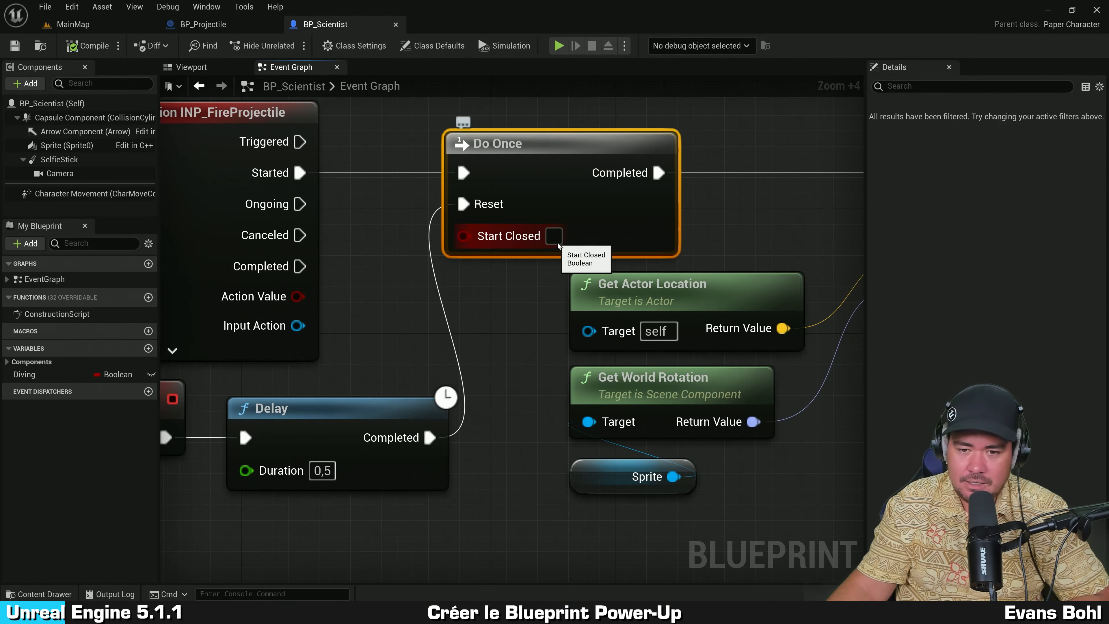
pyautogui.scroll(-5, 539, 157)
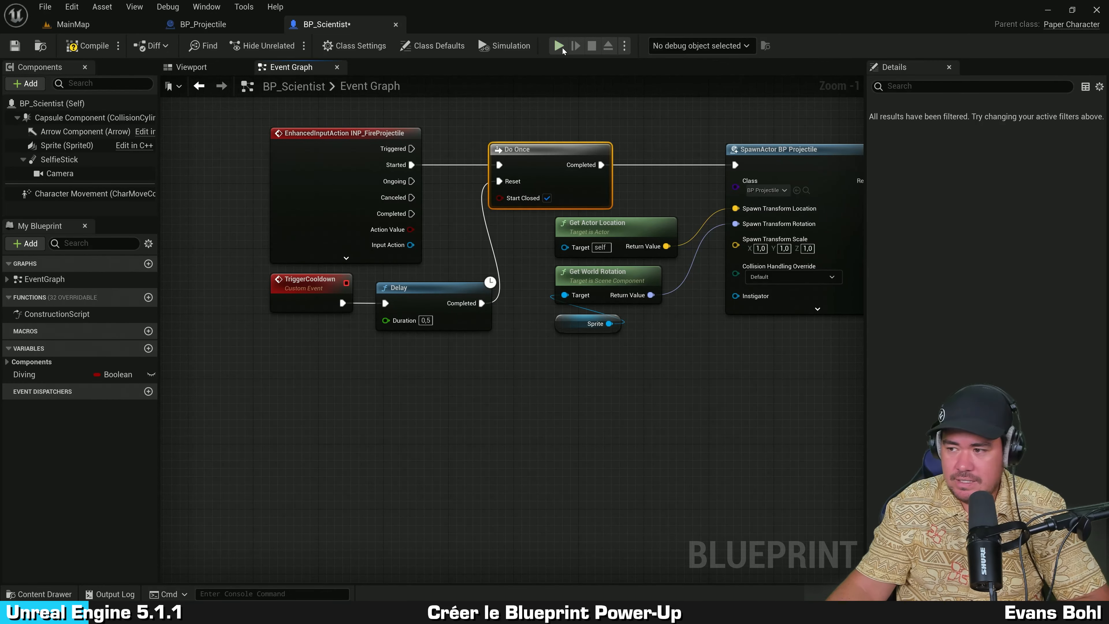
# Play-test the level to check that projectile firing is locked at start.
pyautogui.click(561, 46)
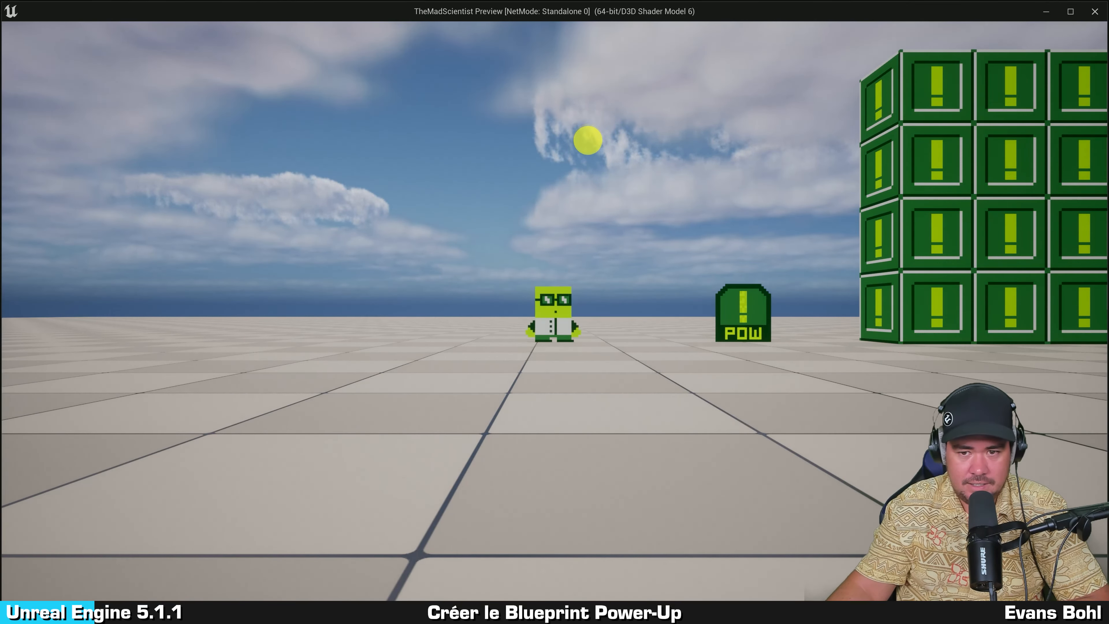
pyautogui.press('Escape')
# Add a custom event named EnableProjectile to the BP_Scientist event graph.
pyautogui.rightClick(518, 188)
pyautogui.write('custom event')
pyautogui.press('Return')
pyautogui.write('EnableProj')
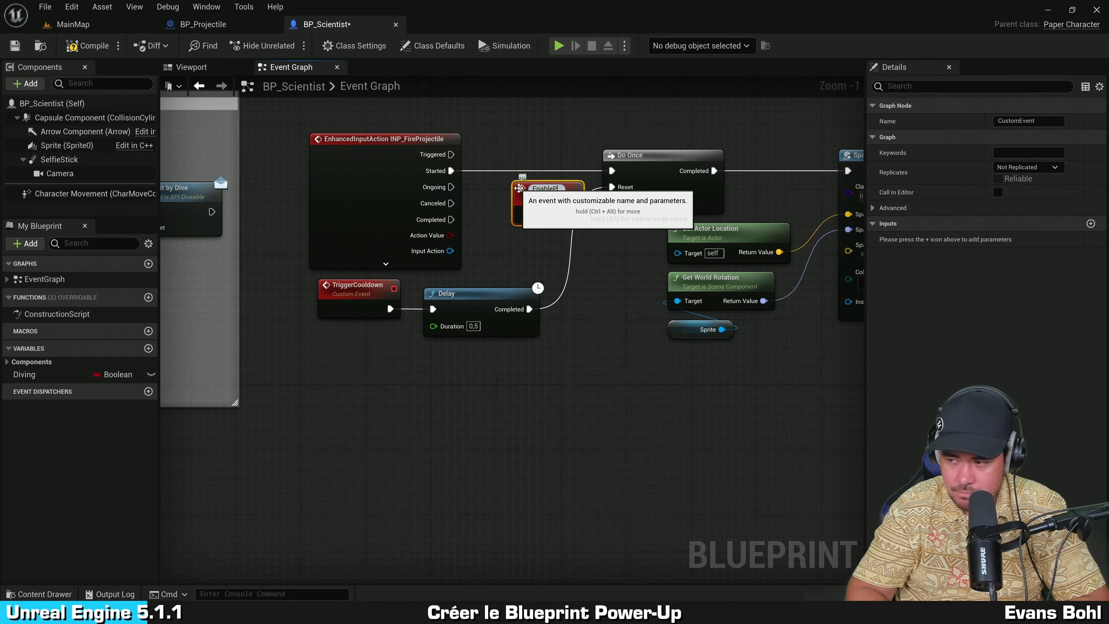
pyautogui.write('ectile')
pyautogui.press('Return')
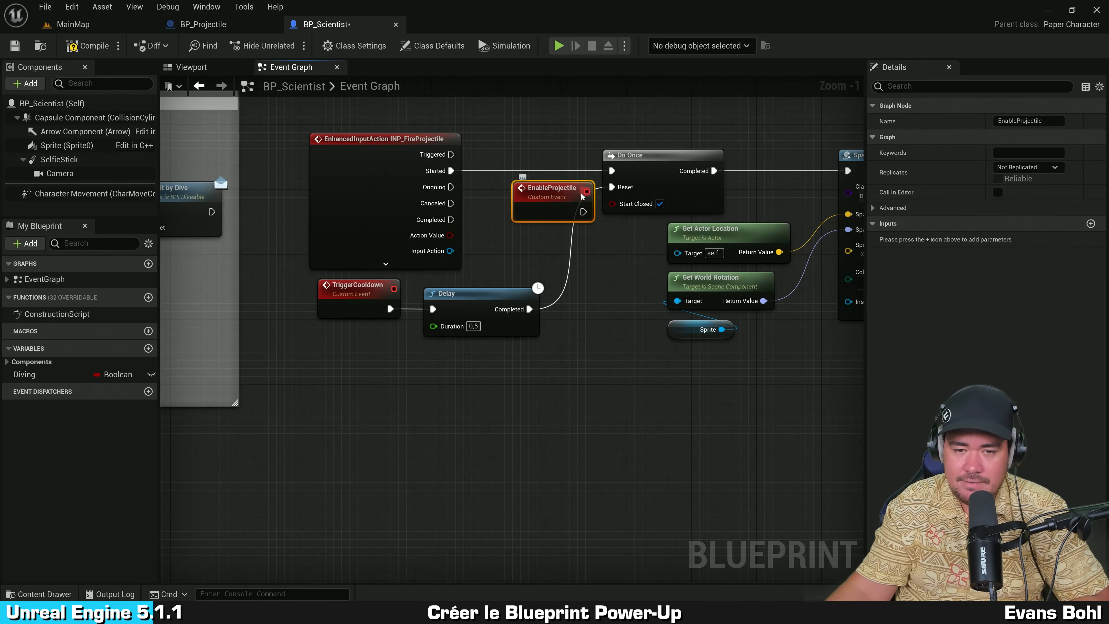
# Connect EnableProjectile to the Reset input of the Do Once node and place the event above the firing nodes.
pyautogui.scroll(1, 628, 210)
pyautogui.moveTo(552, 194); pyautogui.dragTo(617, 190)
pyautogui.click(614, 271)
pyautogui.scroll(-1, 592, 248)
pyautogui.moveTo(592, 248); pyautogui.dragTo(583, 263, button='right')
pyautogui.moveTo(492, 221); pyautogui.dragTo(492, 139)
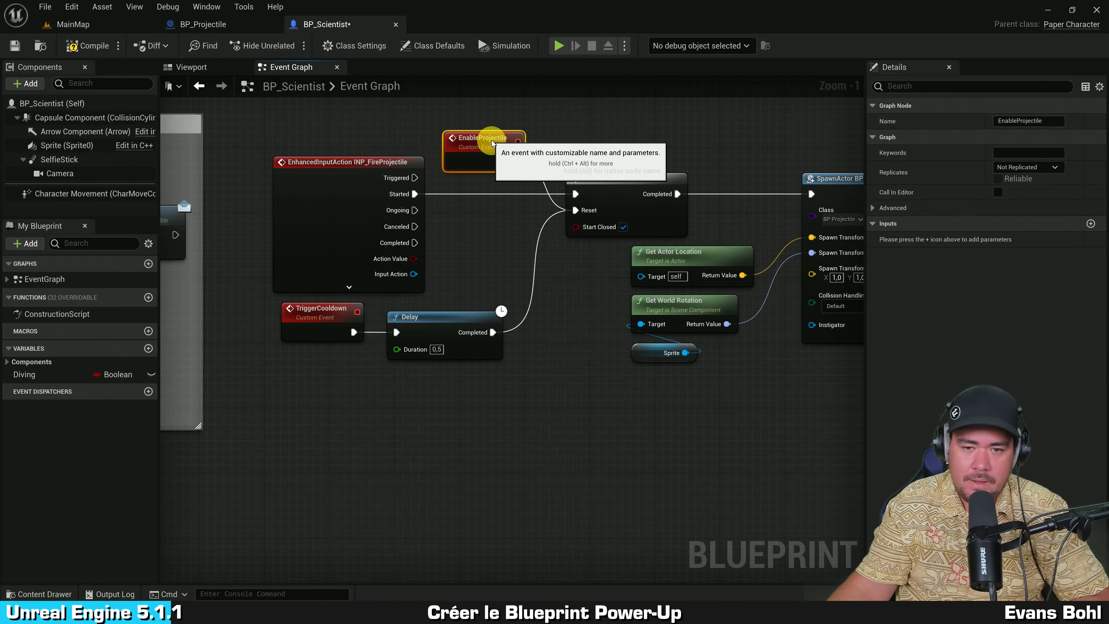
pyautogui.click(565, 125)
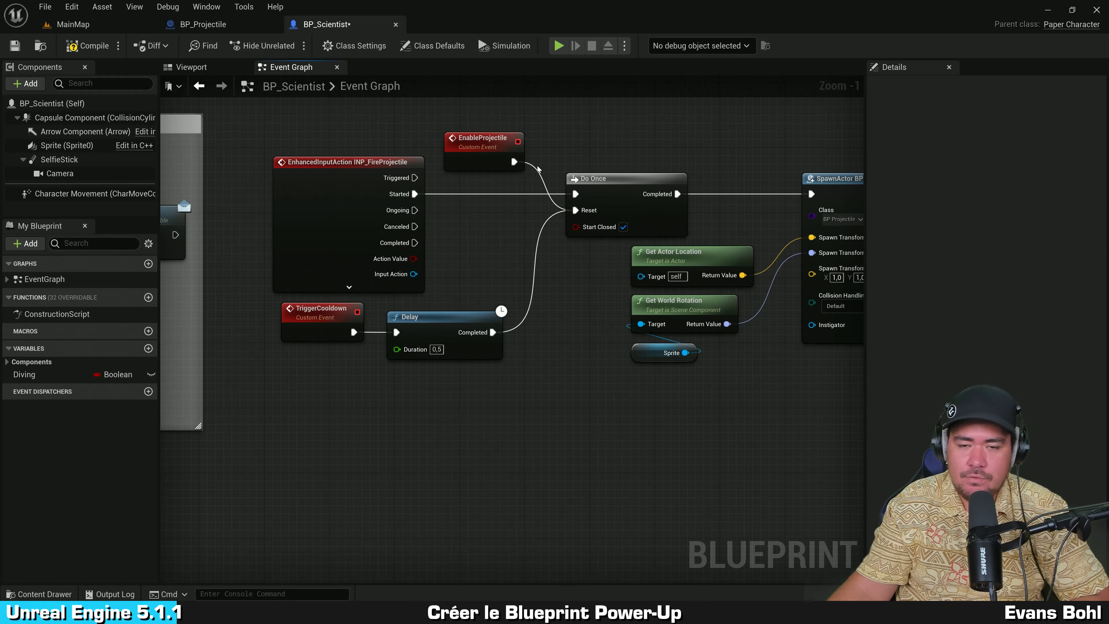
# Compile and save BP_Scientist with the new EnableProjectile event.
pyautogui.scroll(1, 633, 131)
pyautogui.moveTo(634, 131); pyautogui.dragTo(619, 178, button='right')
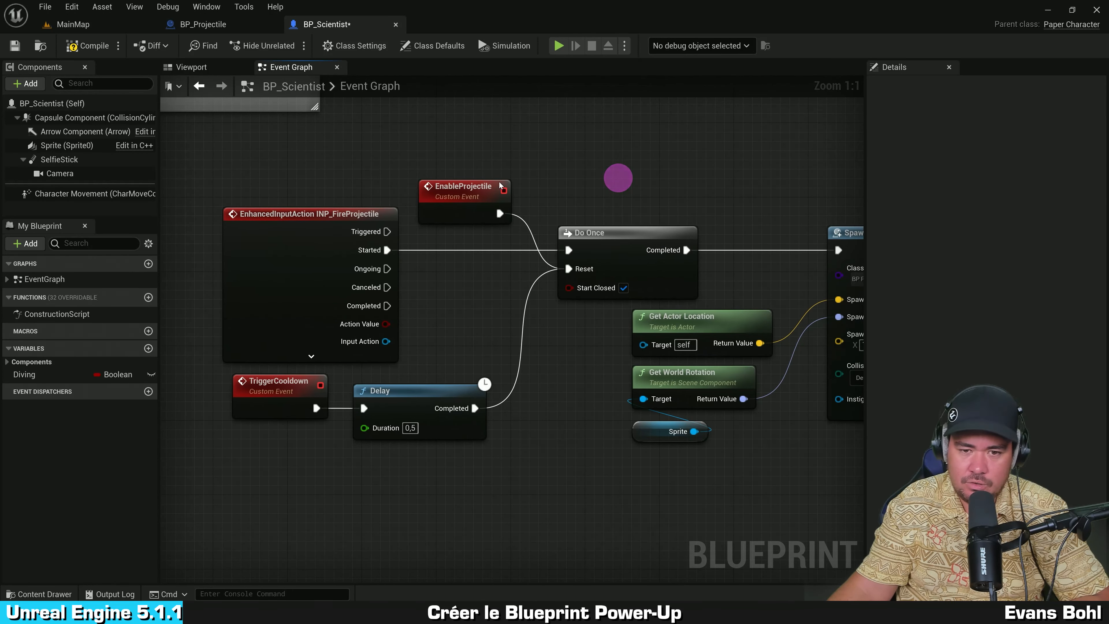
pyautogui.click(463, 192)
pyautogui.click(638, 131)
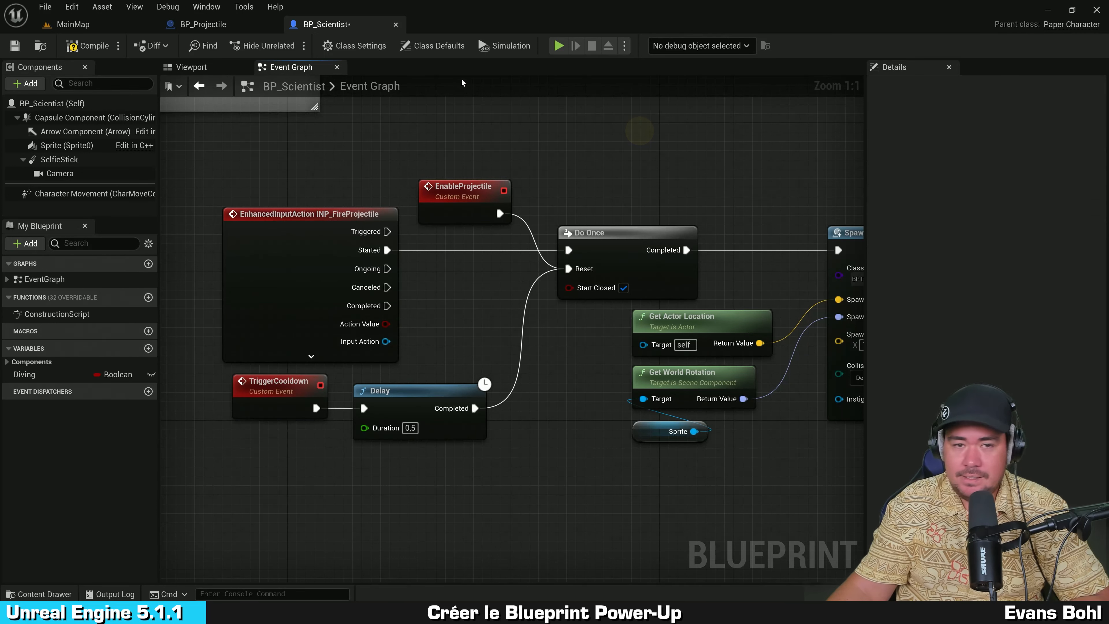
pyautogui.click(91, 45)
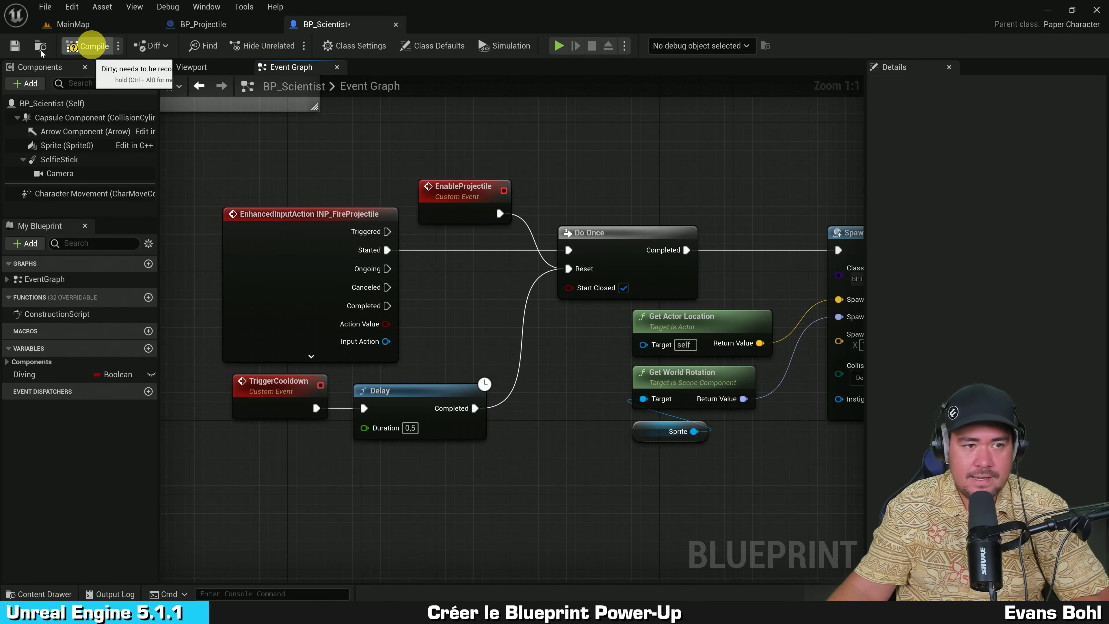
pyautogui.click(15, 46)
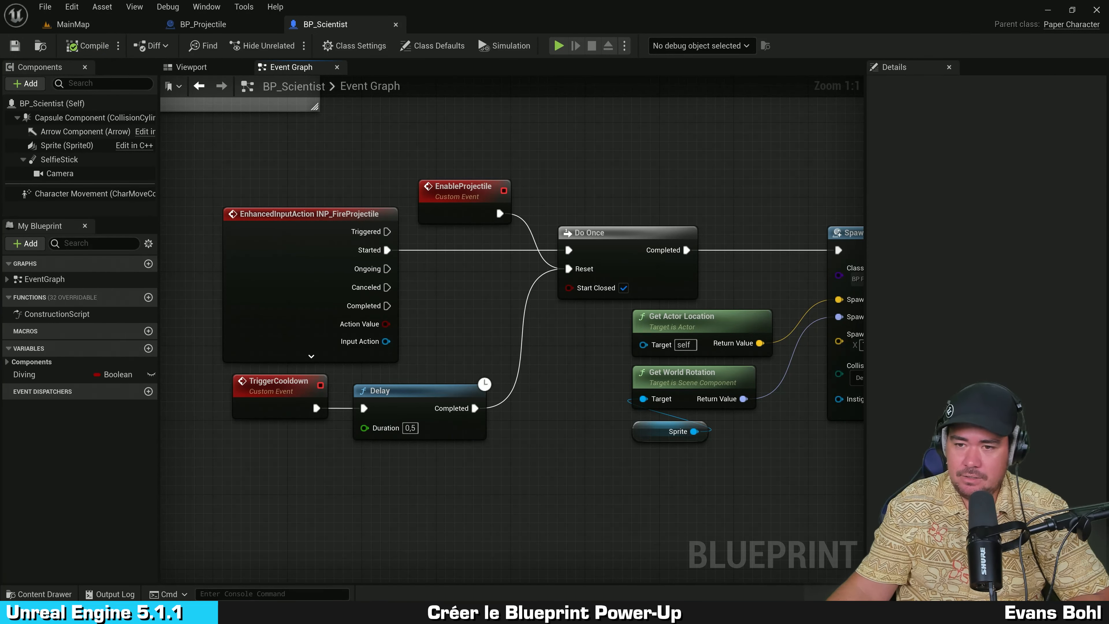
# Create an Actor blueprint class named BP_Potion in the Core folder and open it.
pyautogui.hotkey('ctrl', 'space')
pyautogui.rightClick(320, 391)
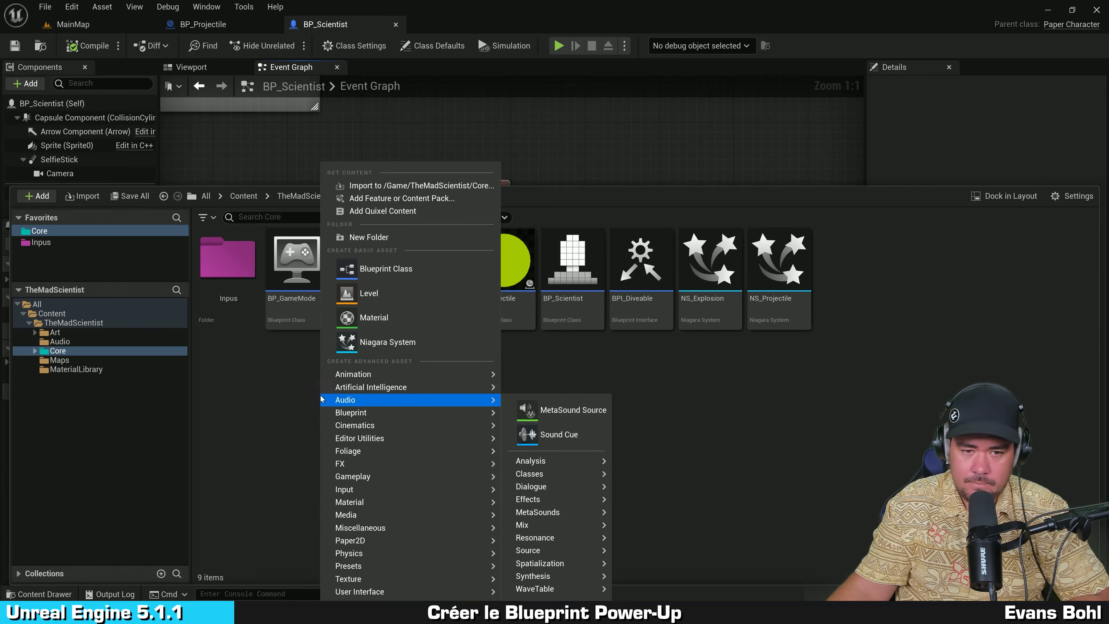
pyautogui.click(379, 272)
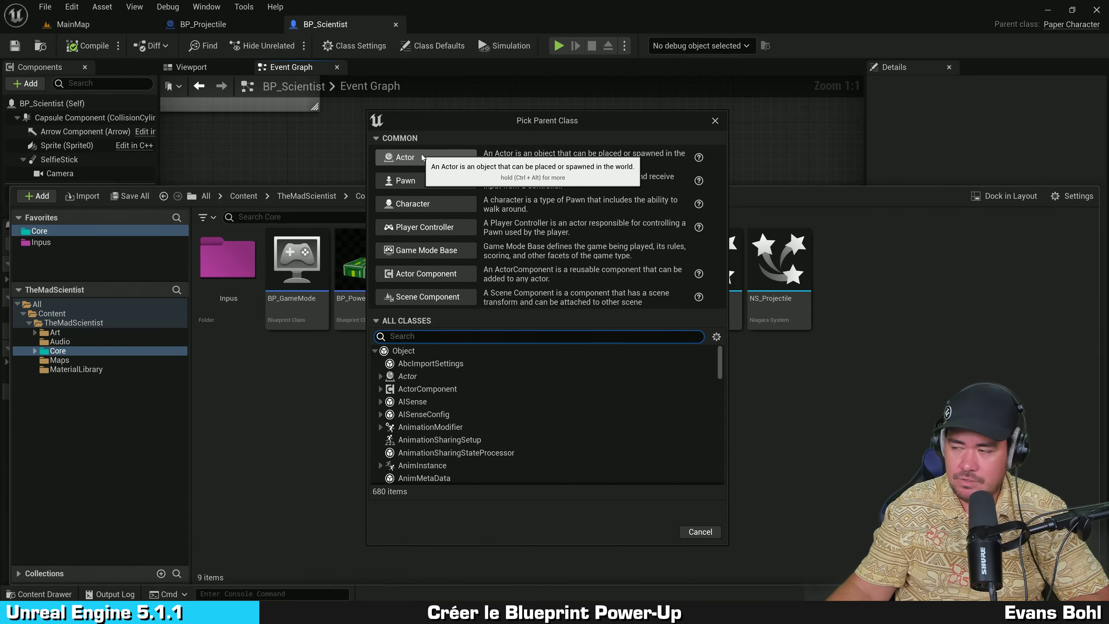
pyautogui.click(421, 158)
pyautogui.write('BP_Potion')
pyautogui.press('Return')
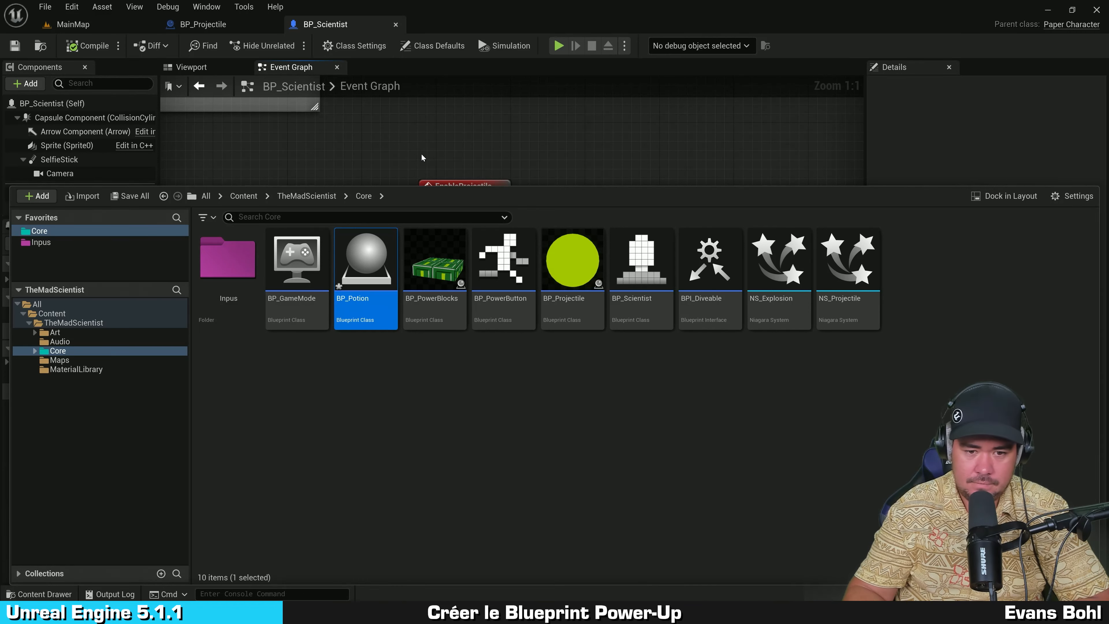
pyautogui.press('Return')
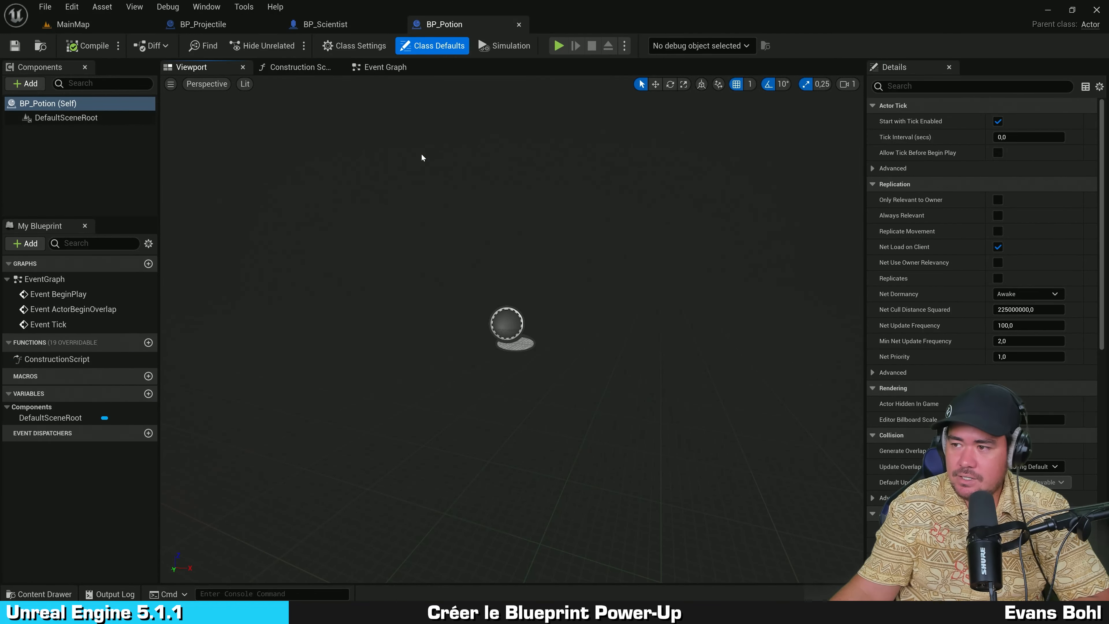
# Add a Sphere Collision component to BP_Potion.
pyautogui.click(470, 154)
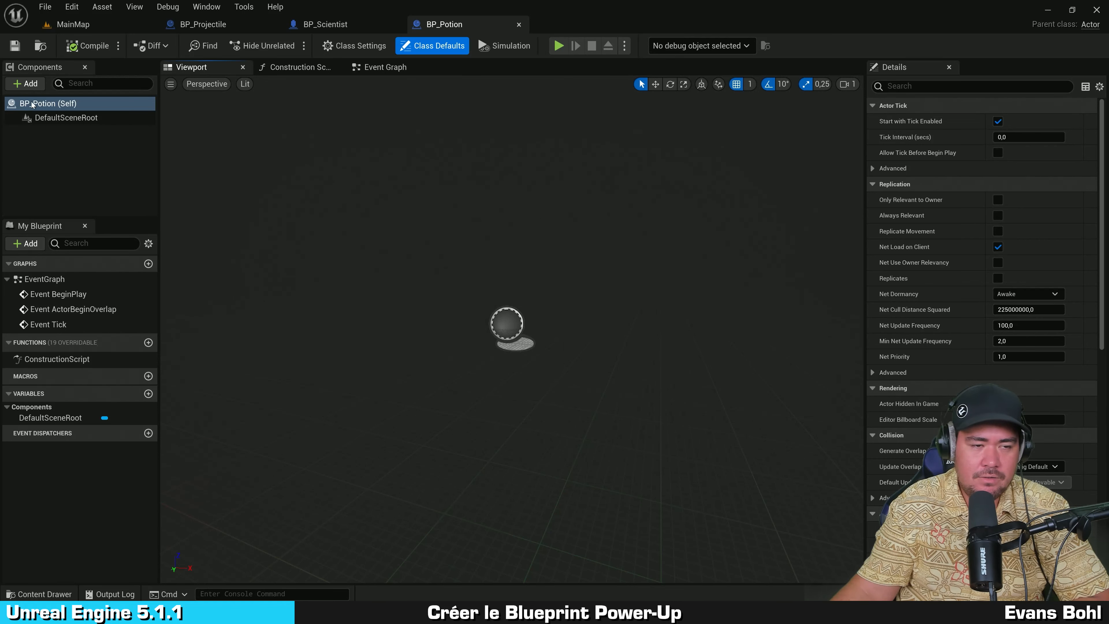
pyautogui.click(27, 84)
pyautogui.write('s')
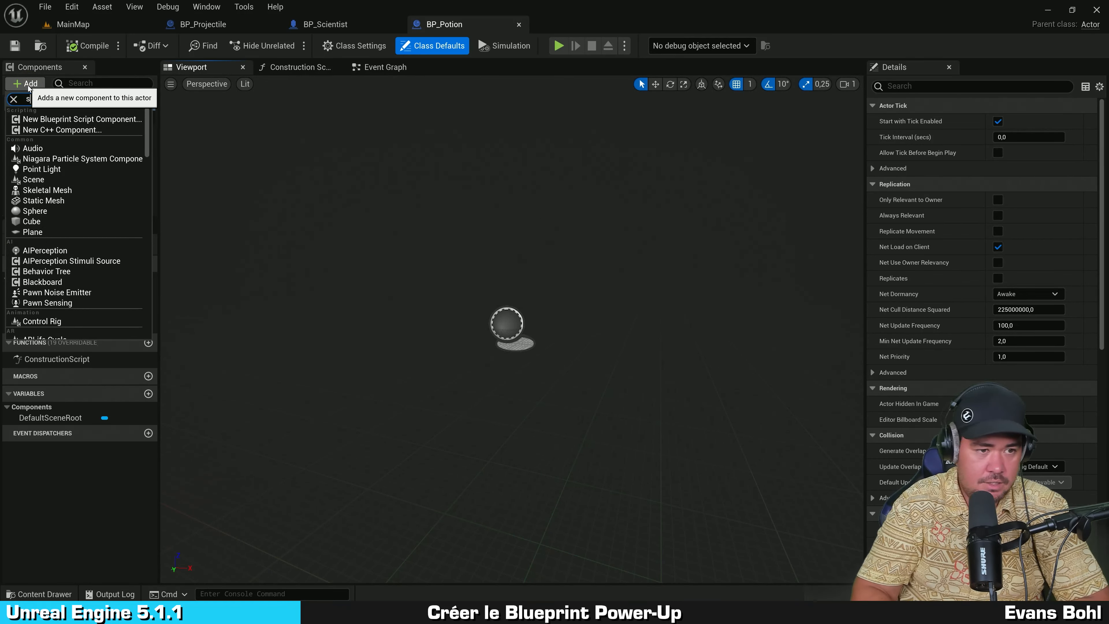
pyautogui.write('phere')
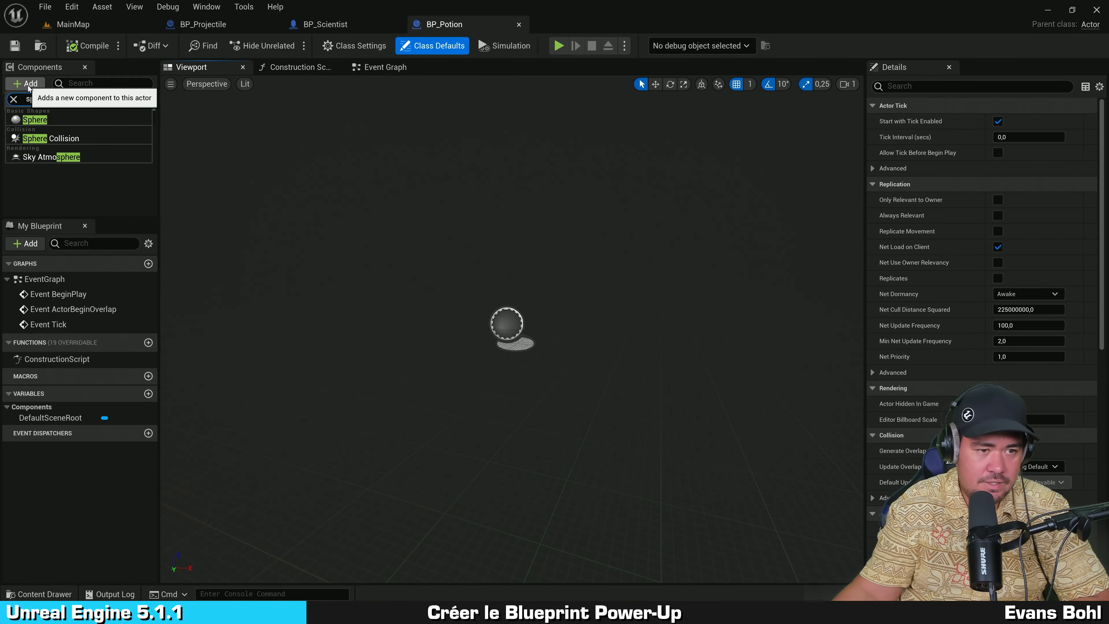
pyautogui.click(50, 139)
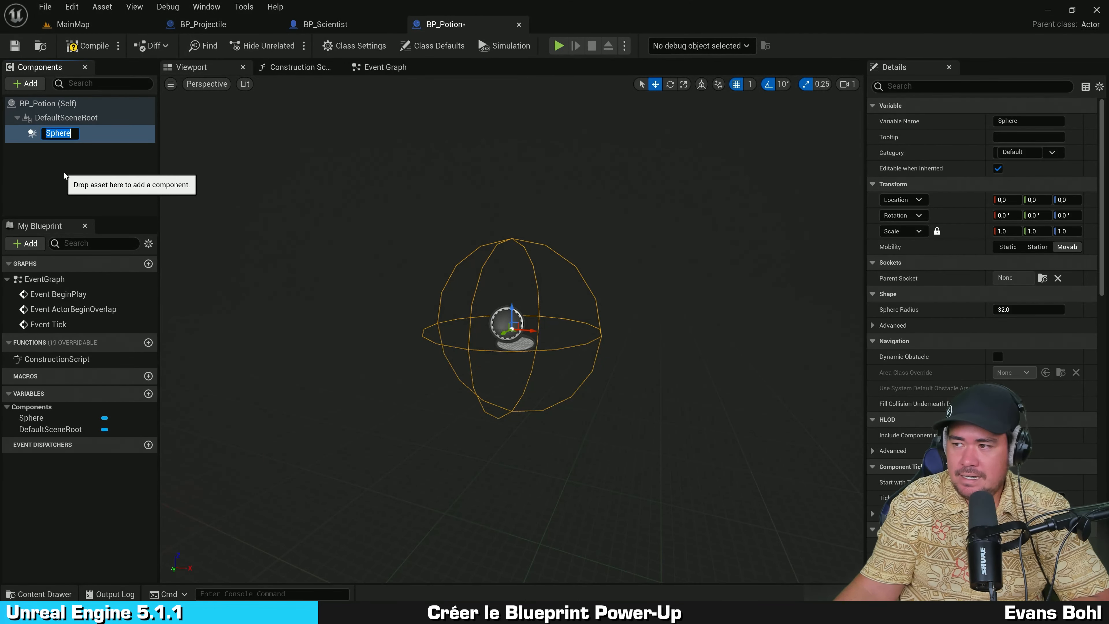
# Make the Sphere collision the root component in place of DefaultSceneRoot and save BP_Potion.
pyautogui.click(65, 172)
pyautogui.moveTo(39, 132); pyautogui.dragTo(41, 117)
pyautogui.hotkey('ctrl', 's')
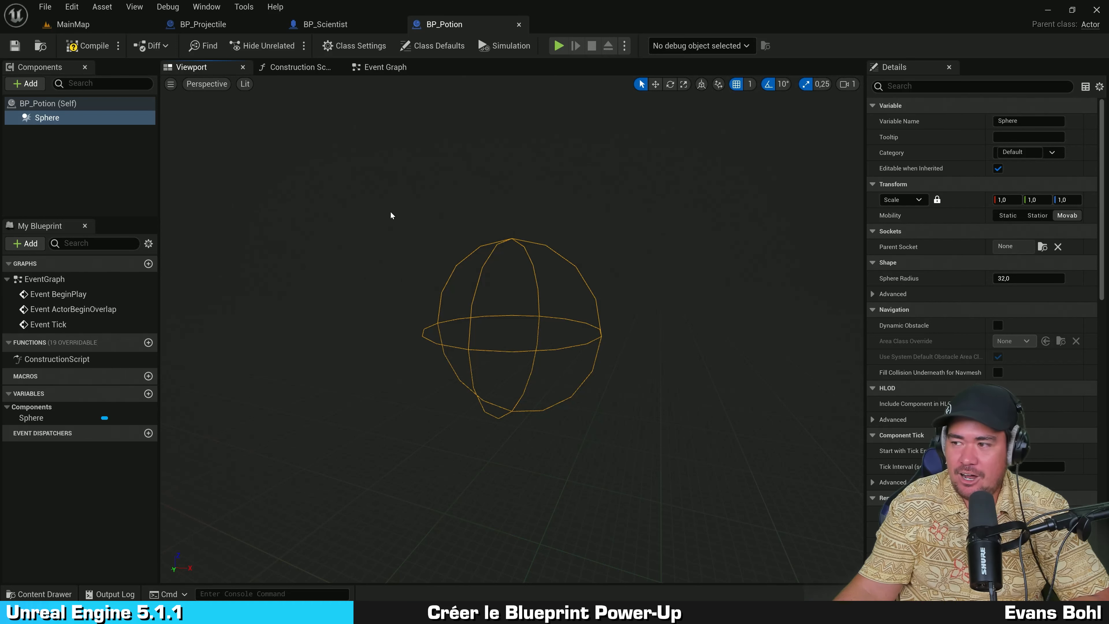
pyautogui.moveTo(363, 228); pyautogui.dragTo(493, 227)
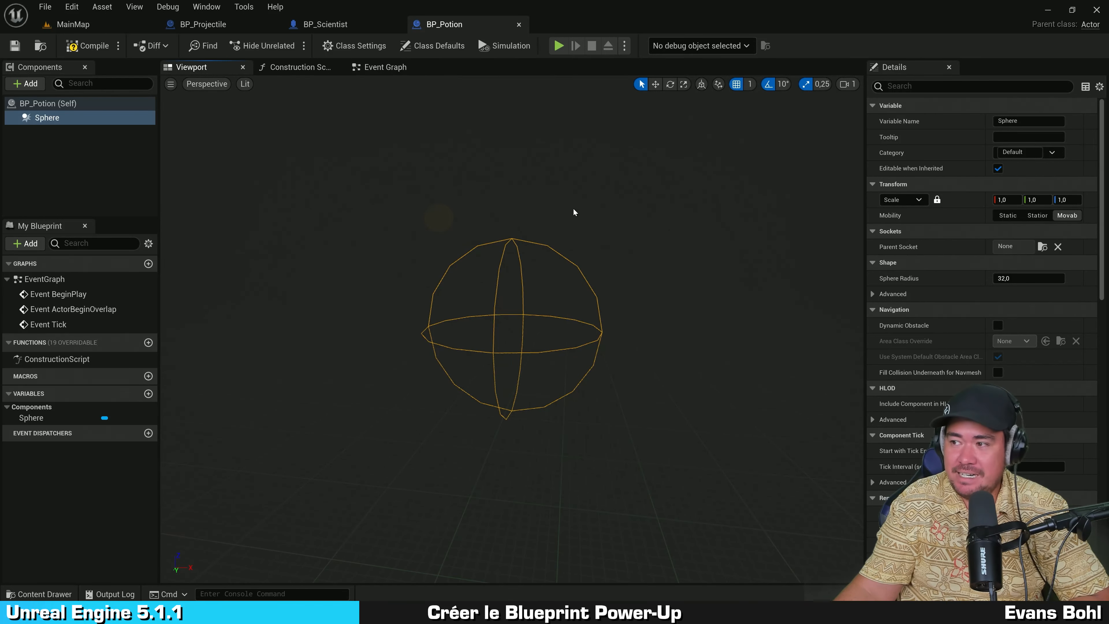
pyautogui.moveTo(577, 173); pyautogui.dragTo(575, 172)
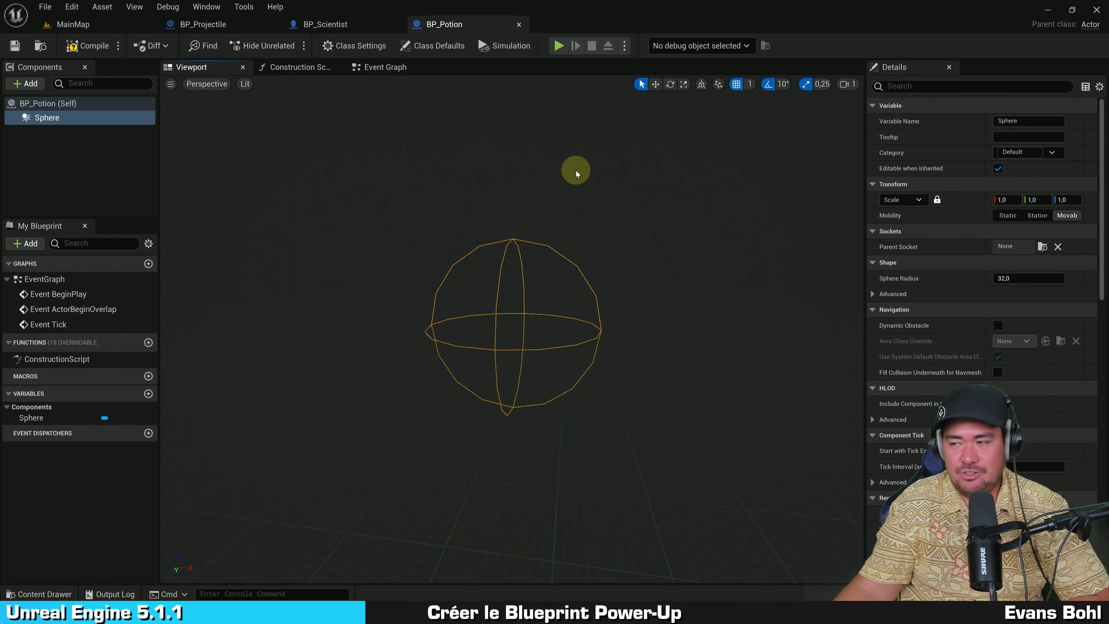
# Open the T_Potion texture in Art/Interactables/Potion to examine its potion frames, and close it again.
pyautogui.hotkey('ctrl', 'space')
pyautogui.click(468, 395)
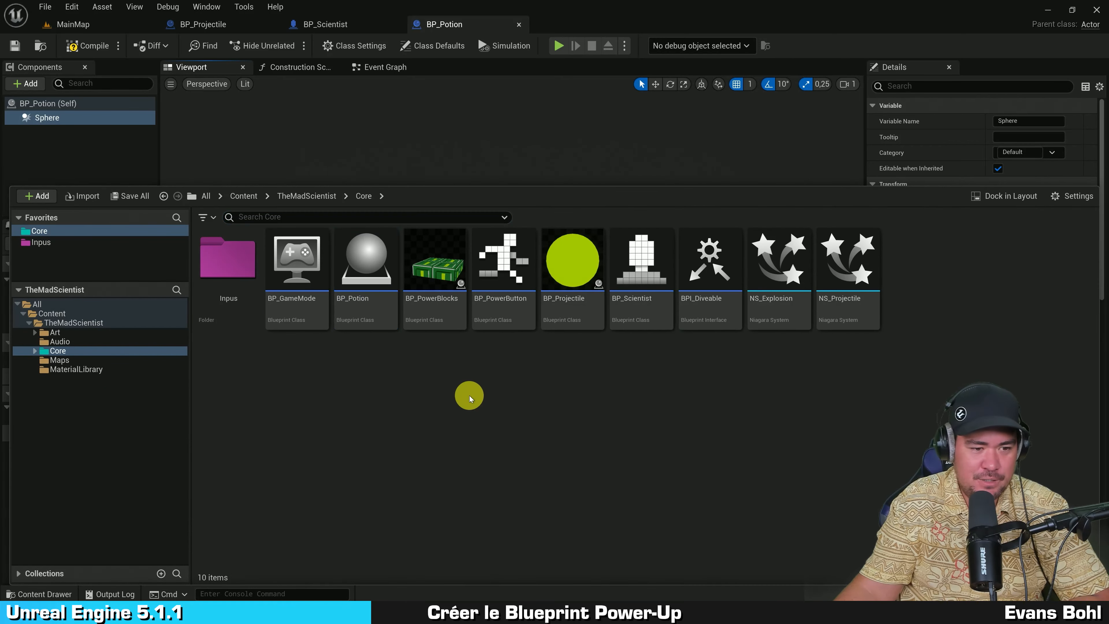
pyautogui.click(65, 333)
pyautogui.click(359, 379)
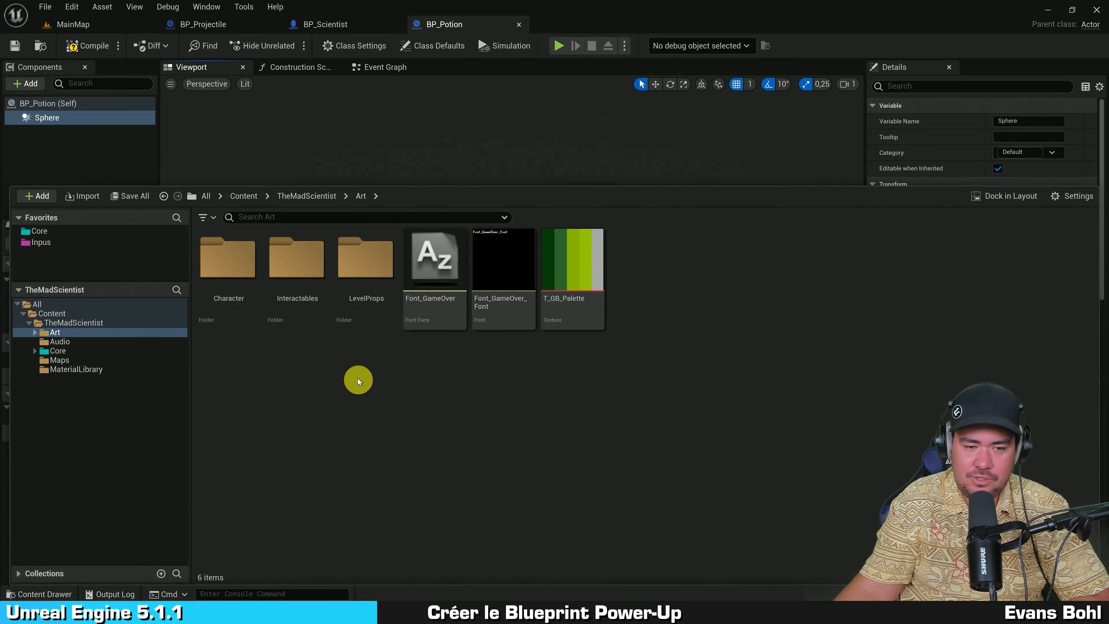
pyautogui.doubleClick(315, 269)
pyautogui.doubleClick(314, 269)
pyautogui.doubleClick(228, 262)
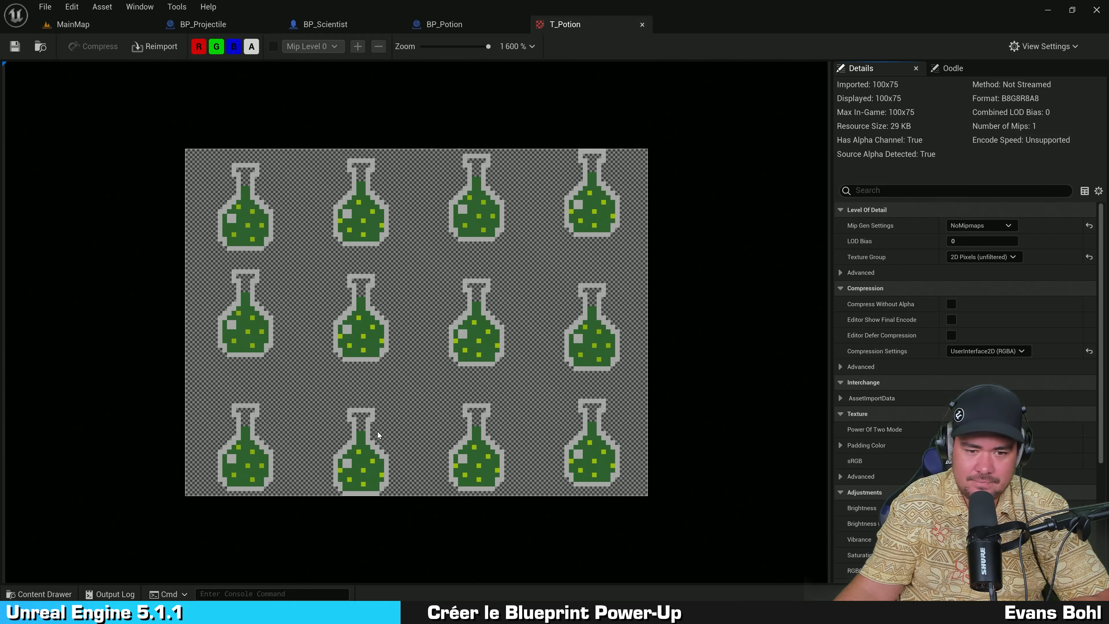
pyautogui.click(641, 24)
# Extract the individual sprites from the T_Potion texture using the Auto extract mode.
pyautogui.hotkey('ctrl', 'space')
pyautogui.rightClick(231, 262)
pyautogui.moveTo(305, 271)
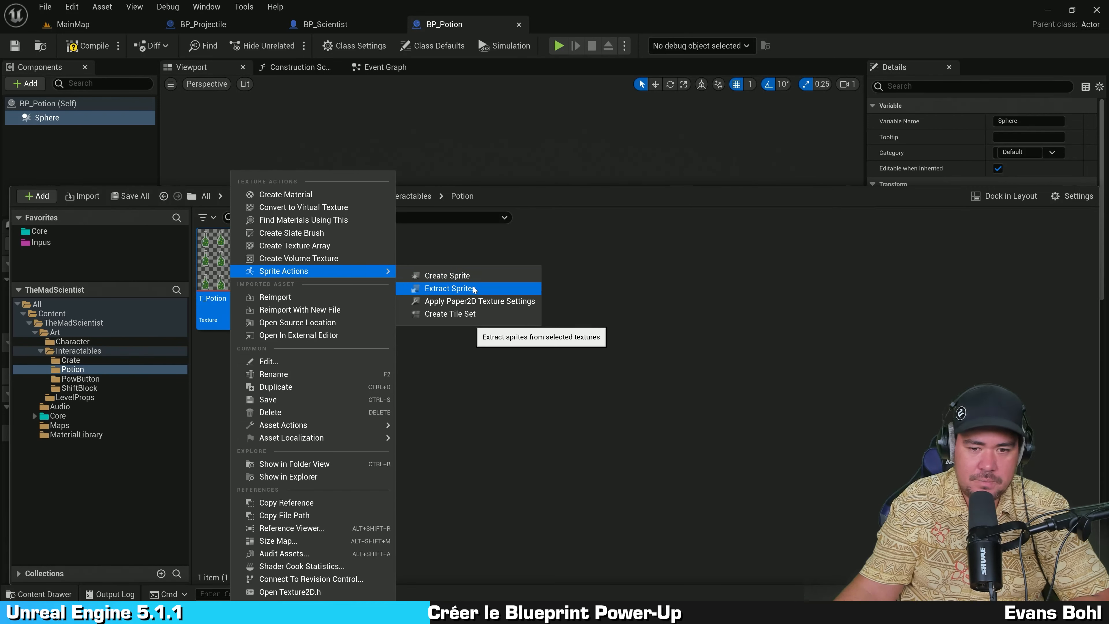
pyautogui.click(473, 289)
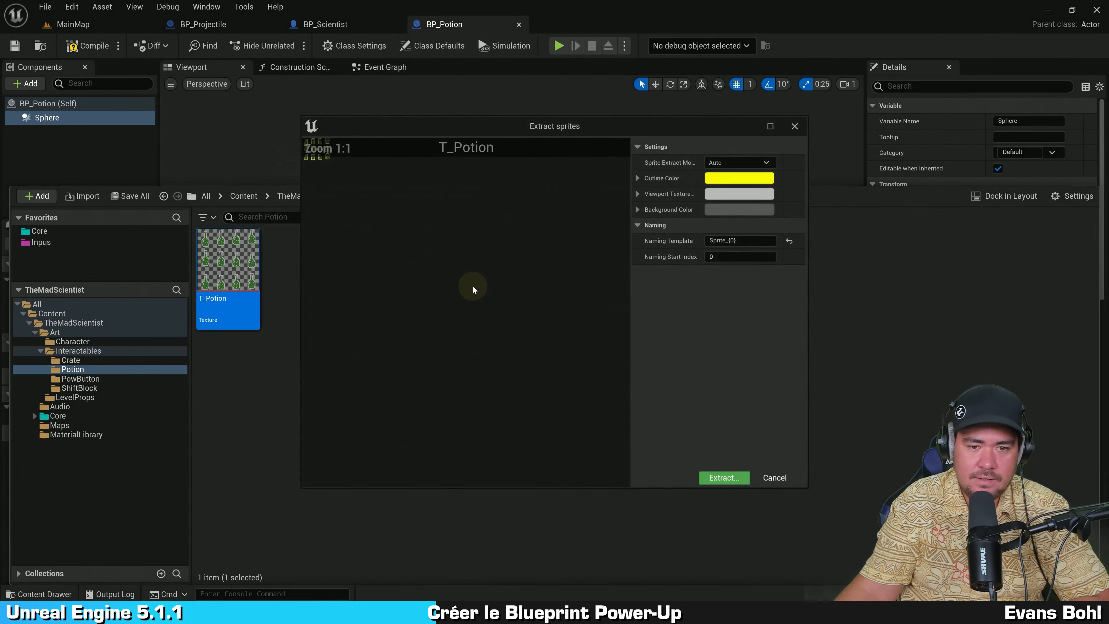
pyautogui.scroll(6, 438, 247)
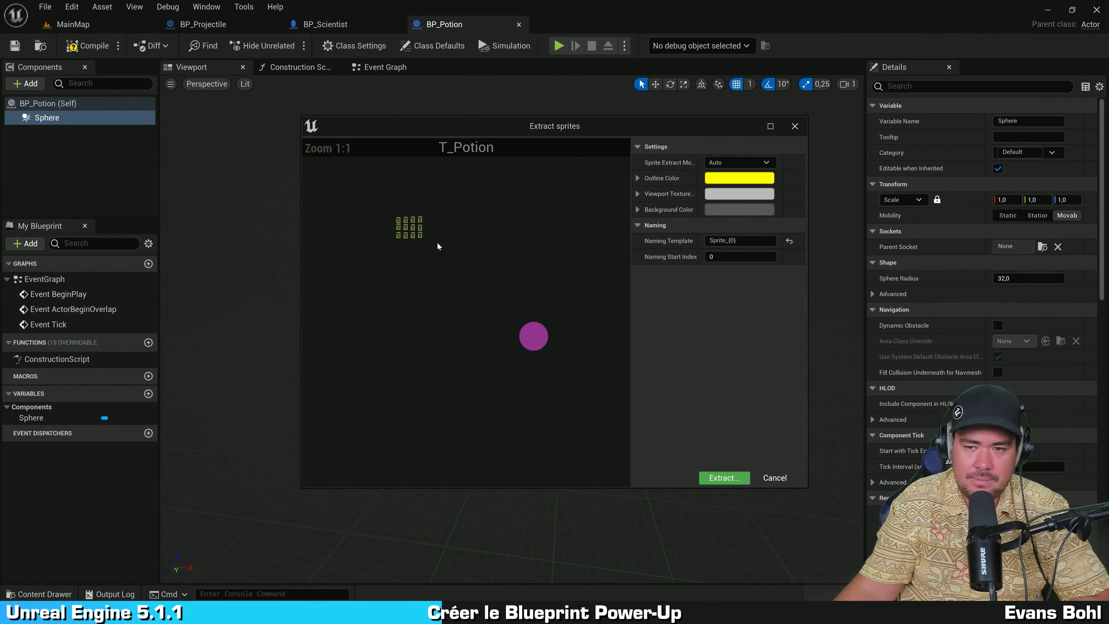
pyautogui.scroll(4, 471, 275)
pyautogui.moveTo(445, 243); pyautogui.dragTo(522, 317, button='right')
pyautogui.moveTo(492, 276); pyautogui.dragTo(470, 248, button='right')
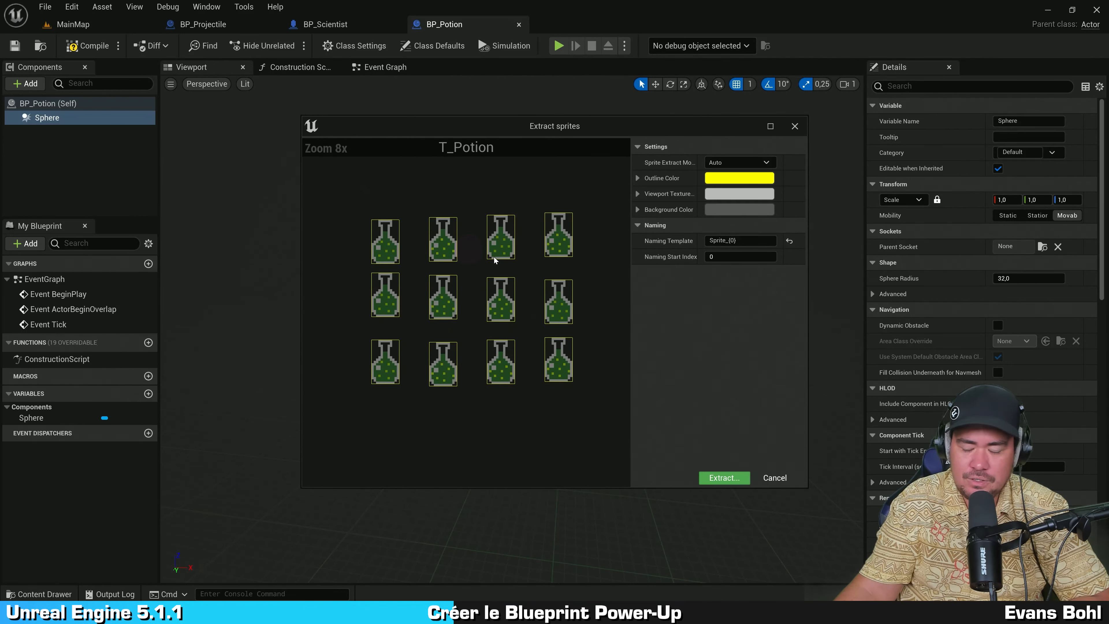
pyautogui.scroll(4, 502, 256)
pyautogui.scroll(-4, 503, 254)
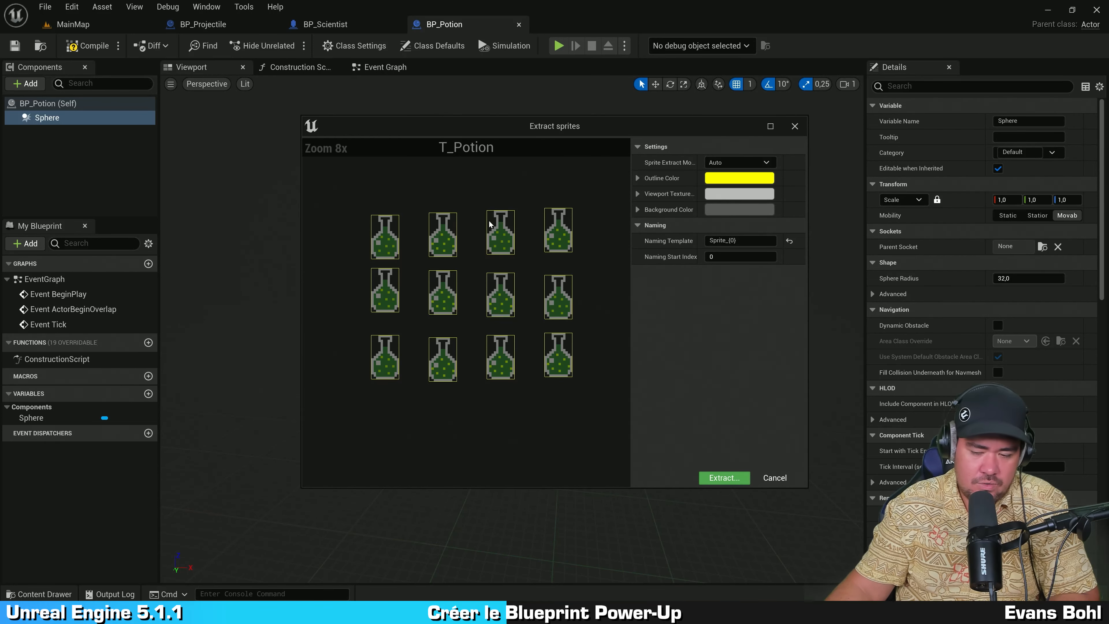
pyautogui.click(724, 477)
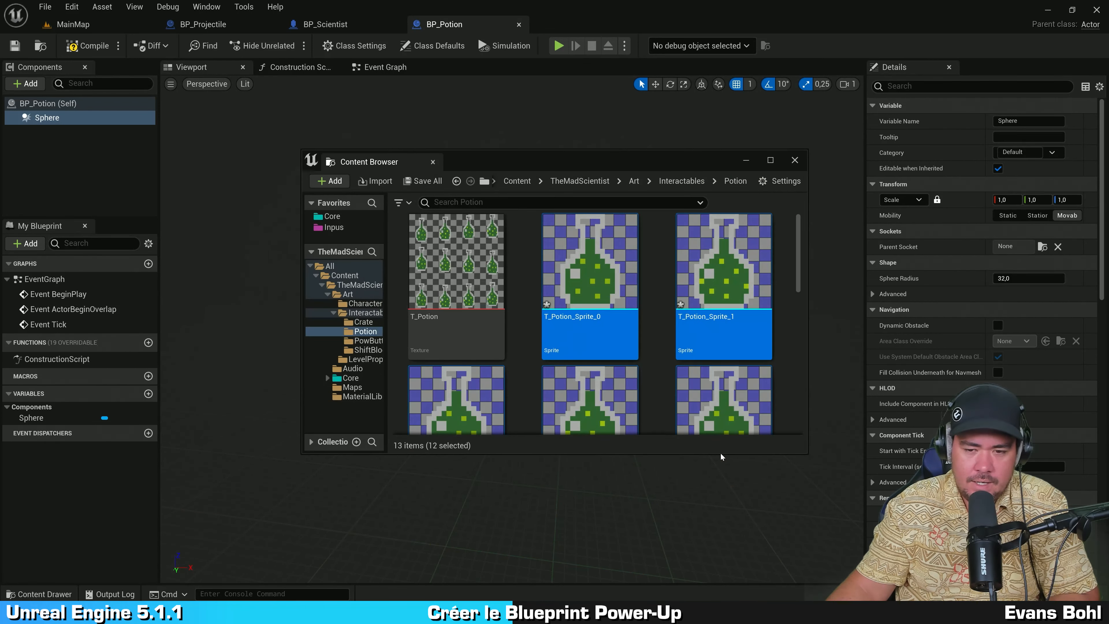
# Create a flipbook from T_Potion_Sprite_0 through T_Potion_Sprite_11, check its animation and close its editor.
pyautogui.doubleClick(552, 162)
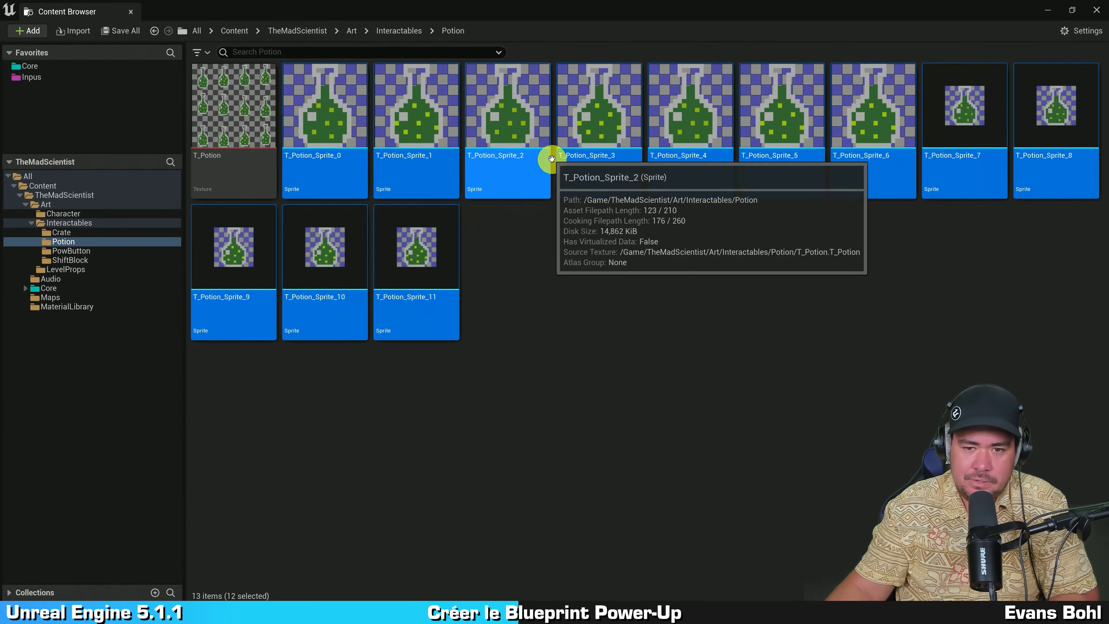
pyautogui.click(551, 311)
pyautogui.click(339, 129)
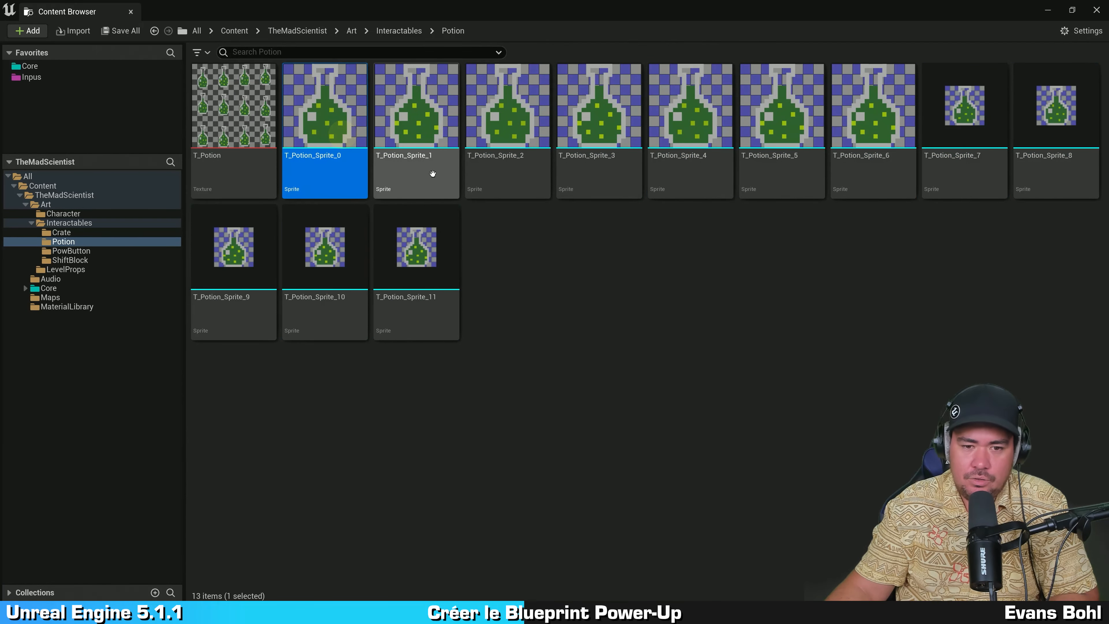
pyautogui.keyDown('shift'); pyautogui.click(430, 257); pyautogui.keyUp('shift')
pyautogui.rightClick(313, 95)
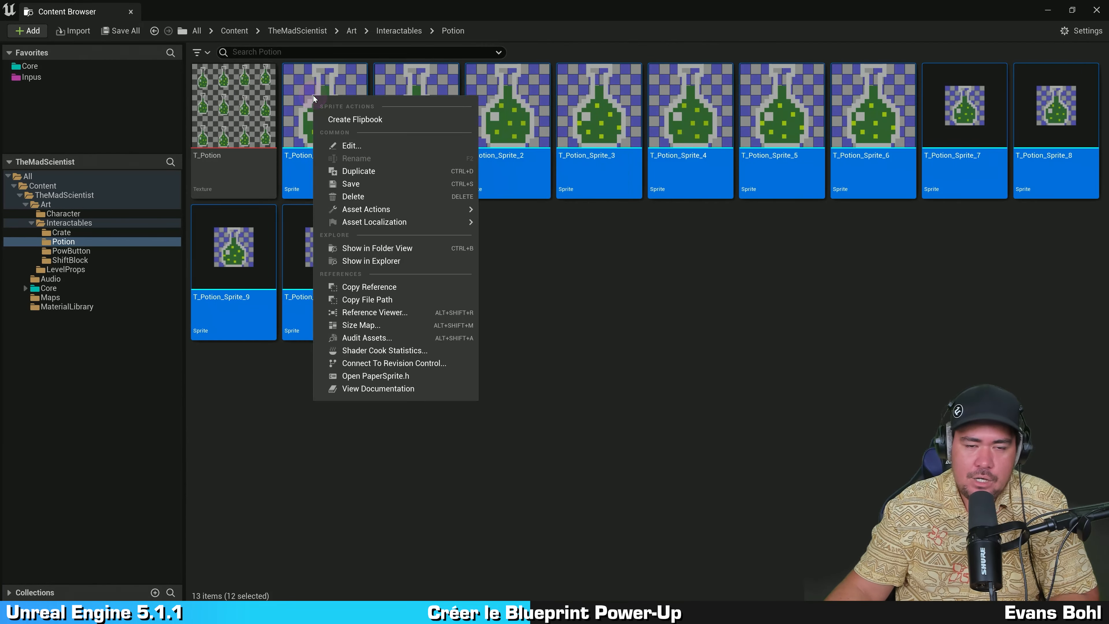
pyautogui.click(370, 119)
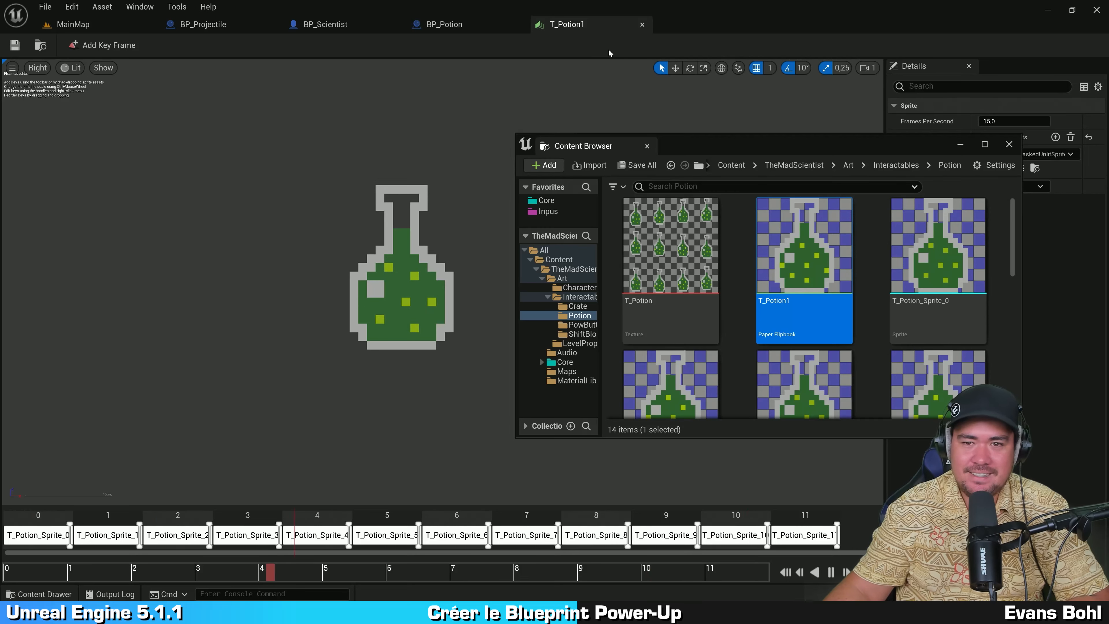
pyautogui.click(643, 24)
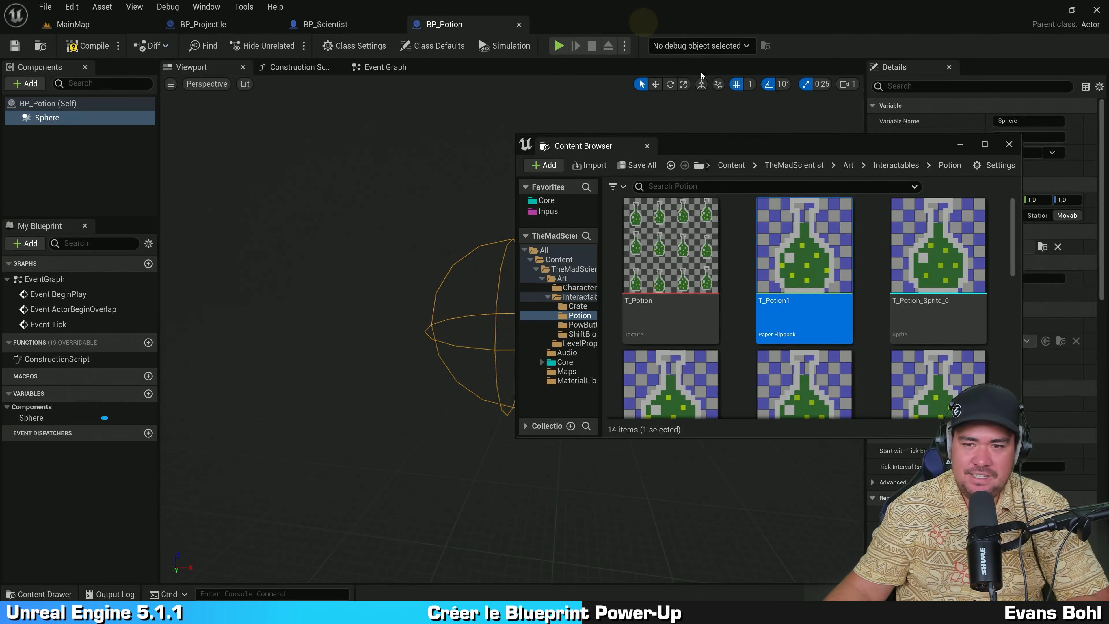
# Delete the T_Potion1 flipbook and the sprites T_Potion_Sprite_0 through T_Potion_Sprite_11, keeping only the T_Potion texture.
pyautogui.doubleClick(711, 142)
pyautogui.click(689, 283)
pyautogui.click(354, 138)
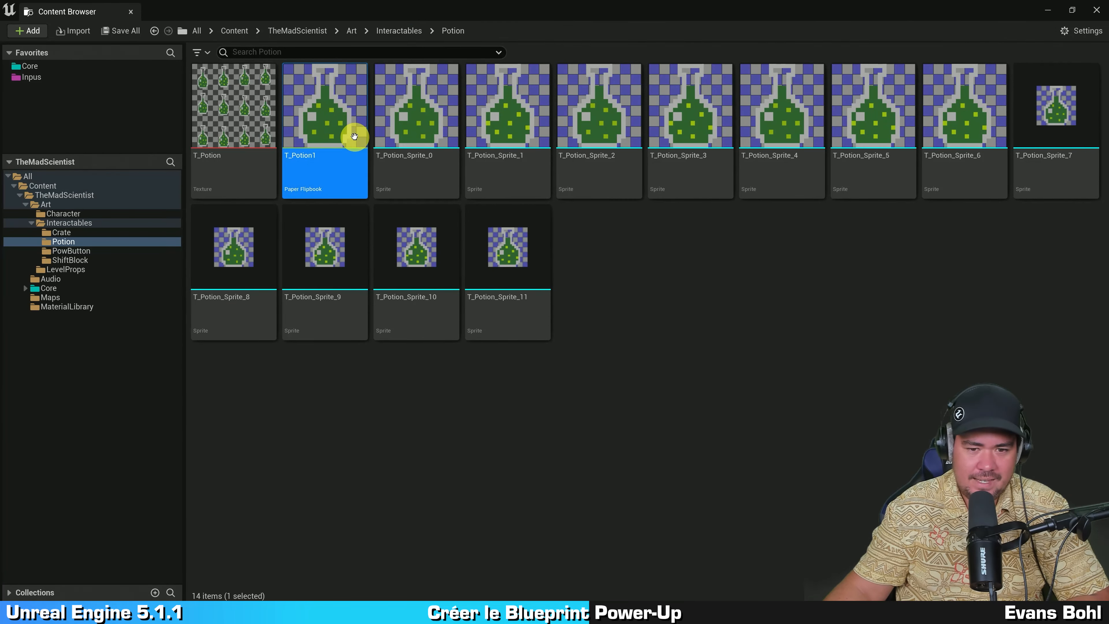
pyautogui.keyDown('shift'); pyautogui.click(516, 257); pyautogui.keyUp('shift')
pyautogui.press('Delete')
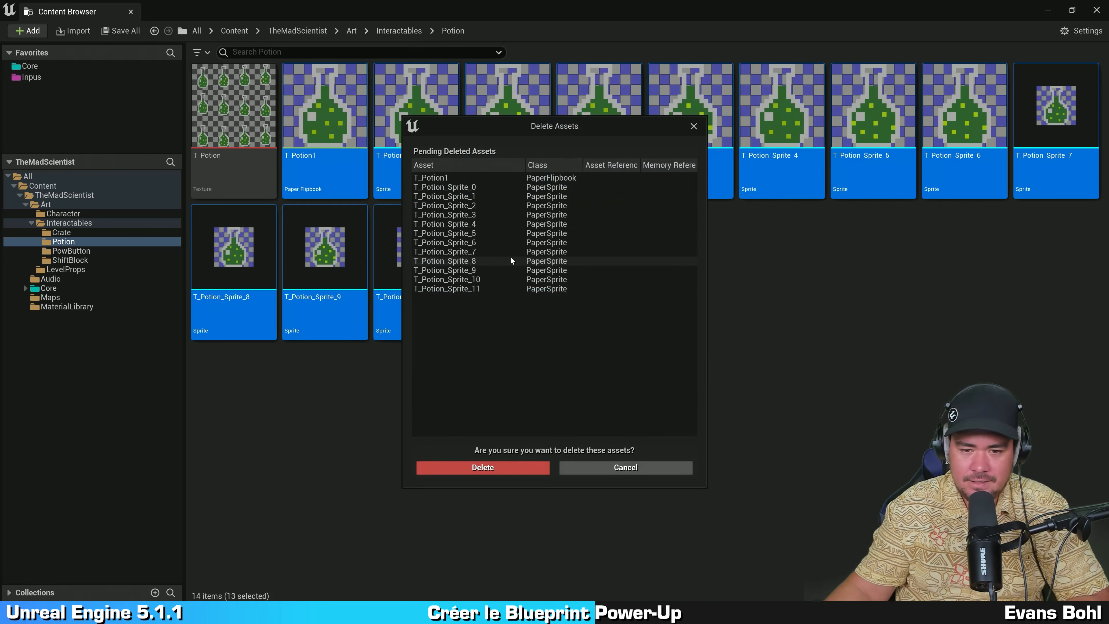
pyautogui.click(504, 470)
pyautogui.click(546, 409)
# Start extracting sprites from the T_Potion texture and set the extract mode to Grid.
pyautogui.click(226, 130)
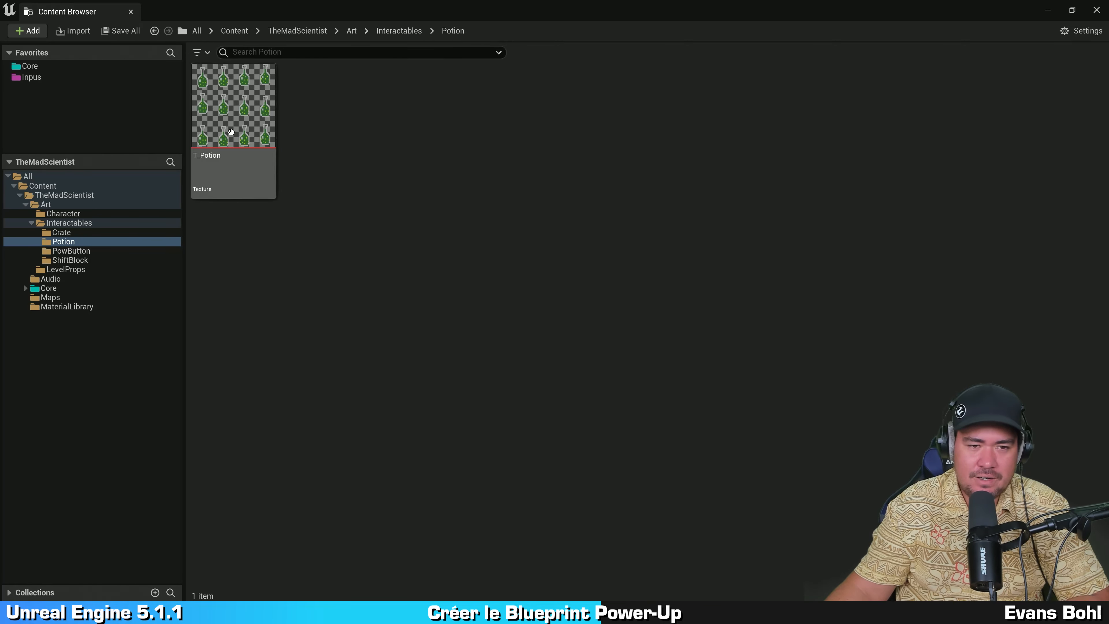
pyautogui.rightClick(234, 105)
pyautogui.moveTo(288, 204)
pyautogui.click(432, 206)
pyautogui.scroll(5, 496, 276)
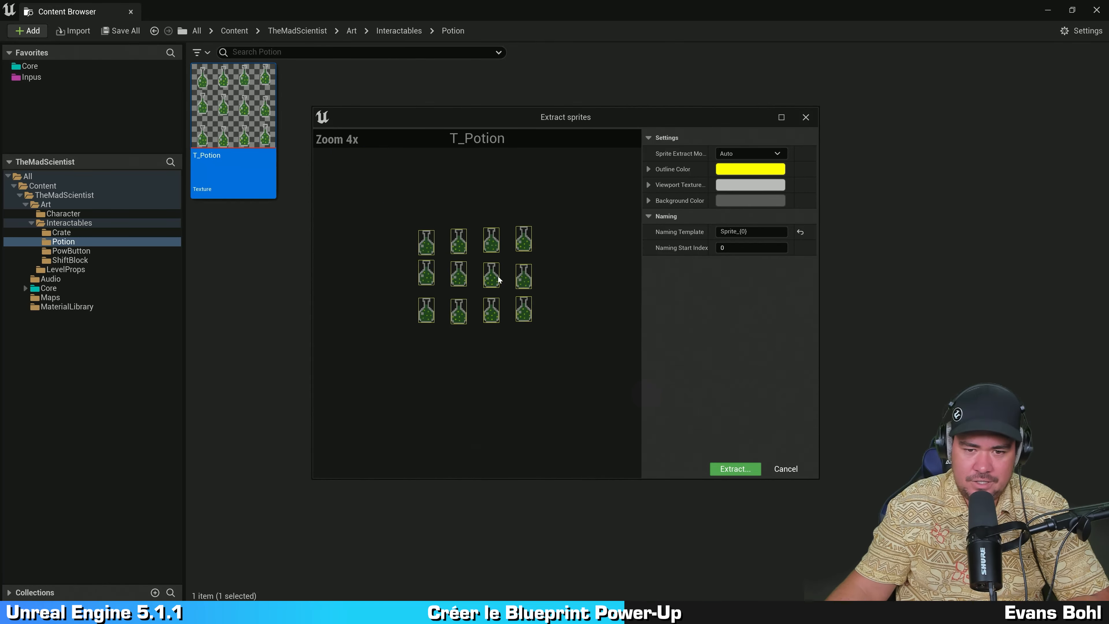
pyautogui.click(767, 151)
pyautogui.click(741, 174)
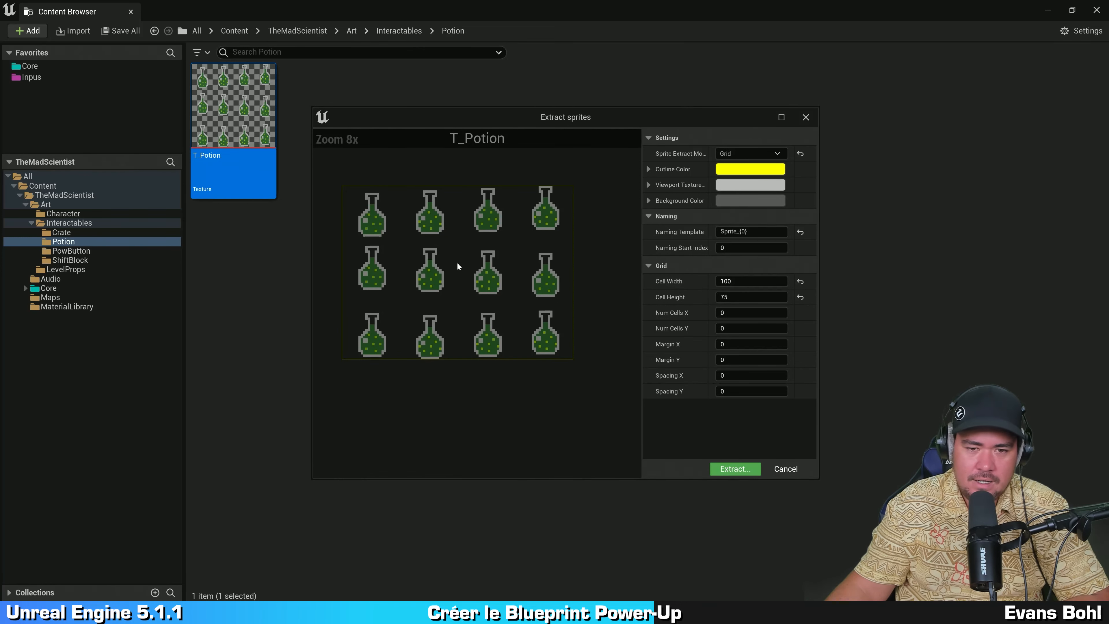
# Set the extraction grid's cell width to 100/4 (25) and cell height to 75/3 (25).
pyautogui.scroll(2, 434, 261)
pyautogui.scroll(-2, 435, 263)
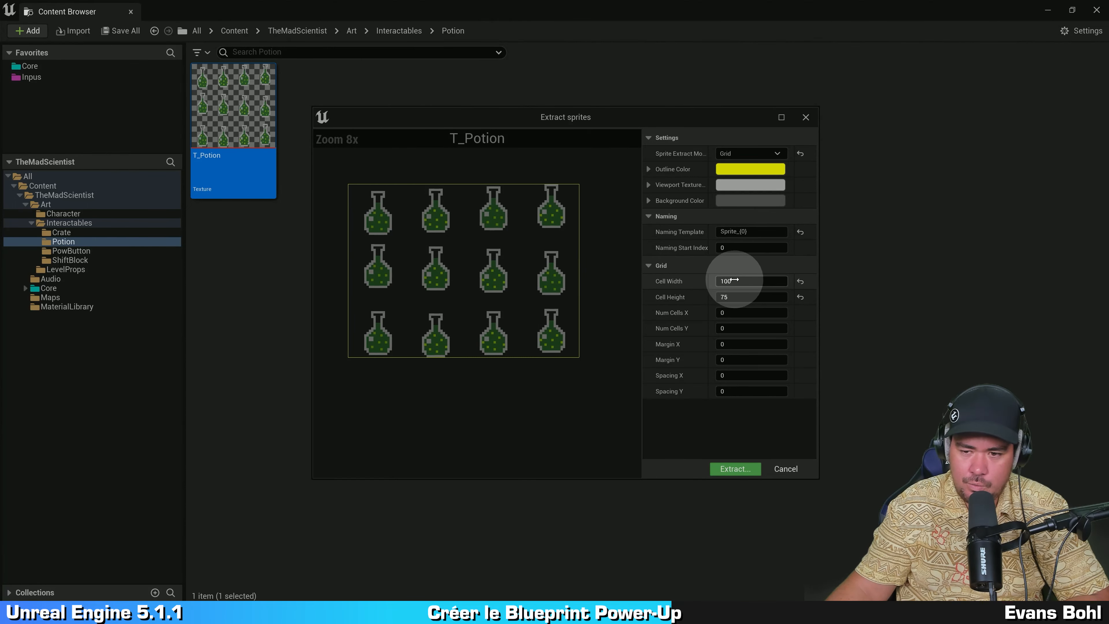
pyautogui.click(749, 281)
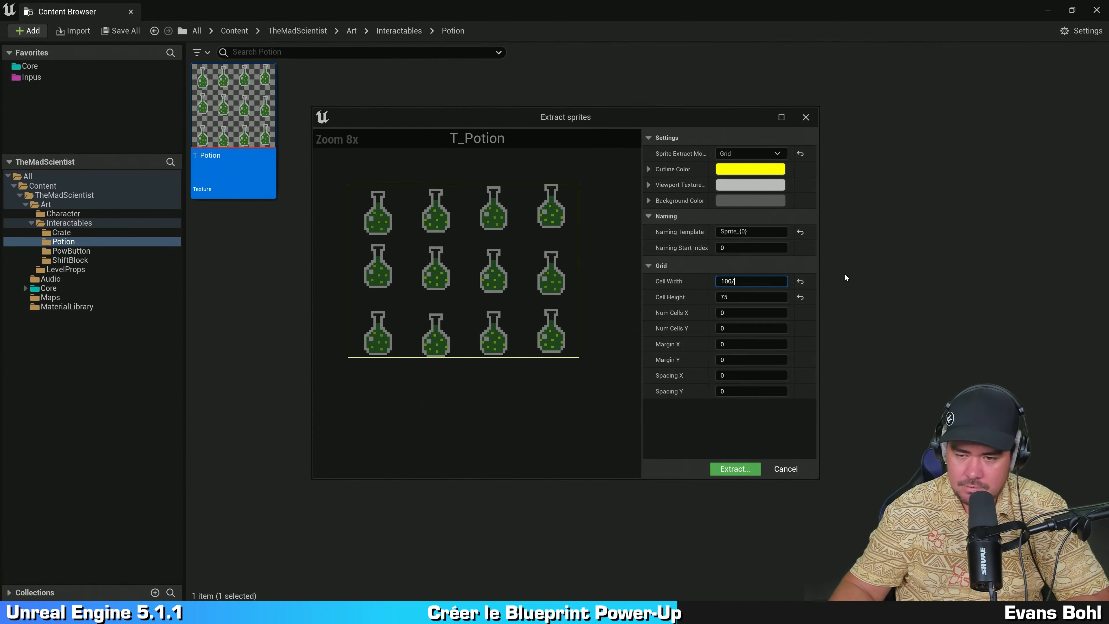
pyautogui.write('/4')
pyautogui.press('Return')
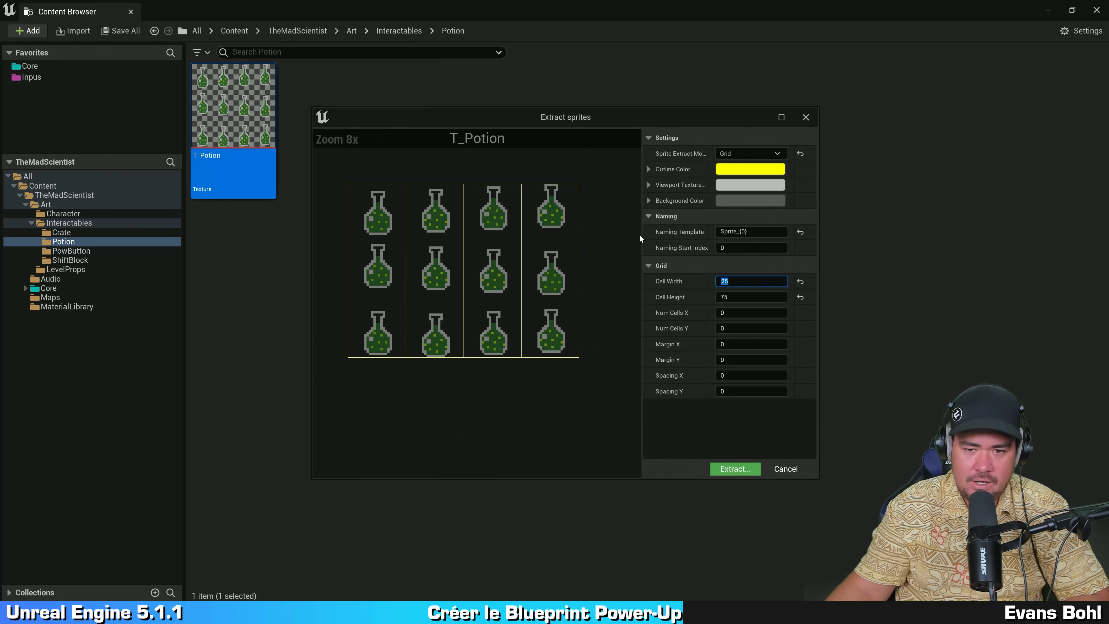
pyautogui.click(738, 296)
pyautogui.write('/3')
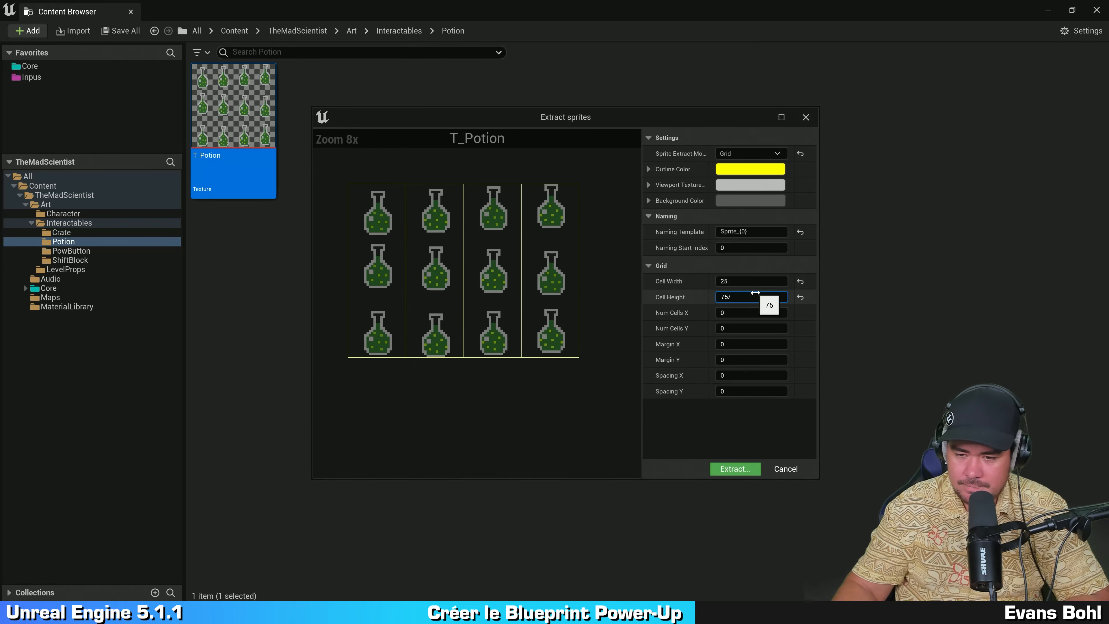
pyautogui.press('Return')
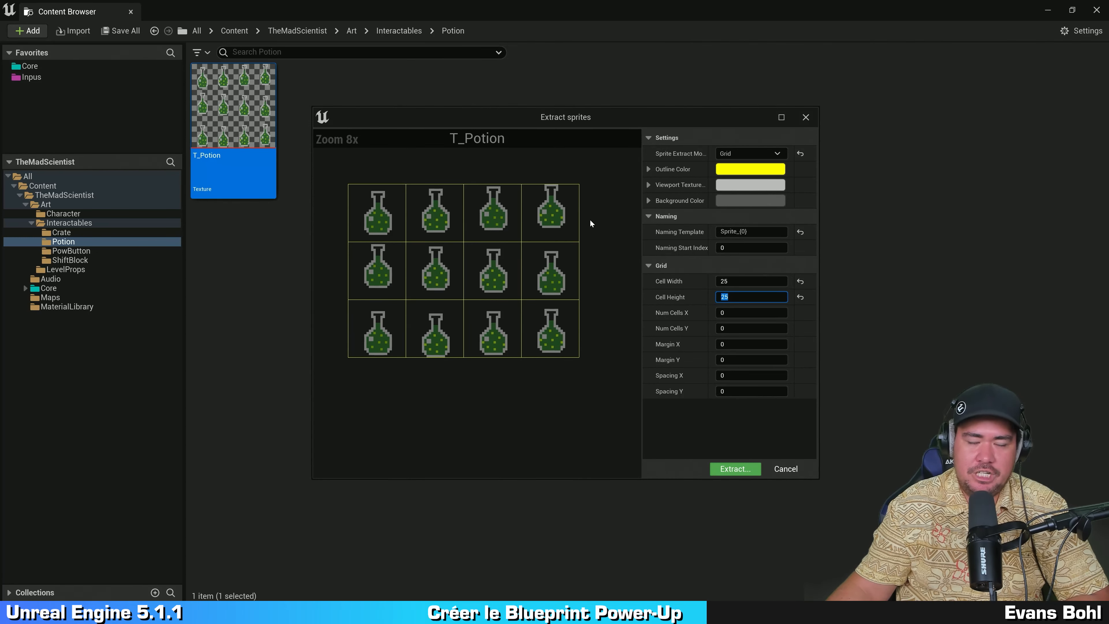
# Check the grid division around each potion frame, extract the sprites and save all new assets.
pyautogui.scroll(1, 521, 229)
pyautogui.scroll(-1, 521, 229)
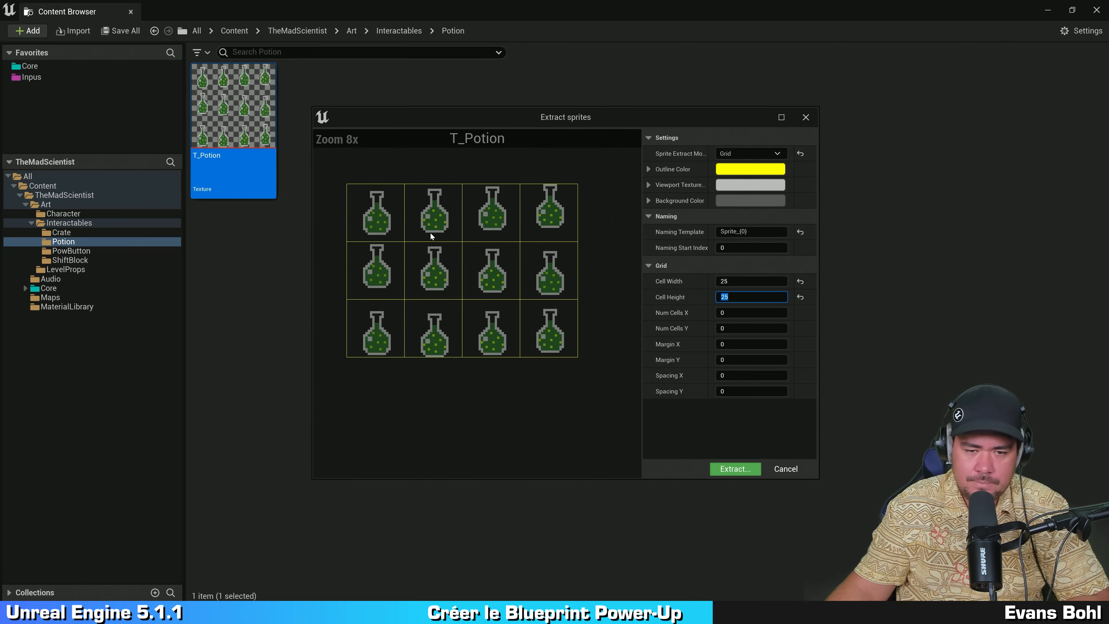
pyautogui.click(371, 229)
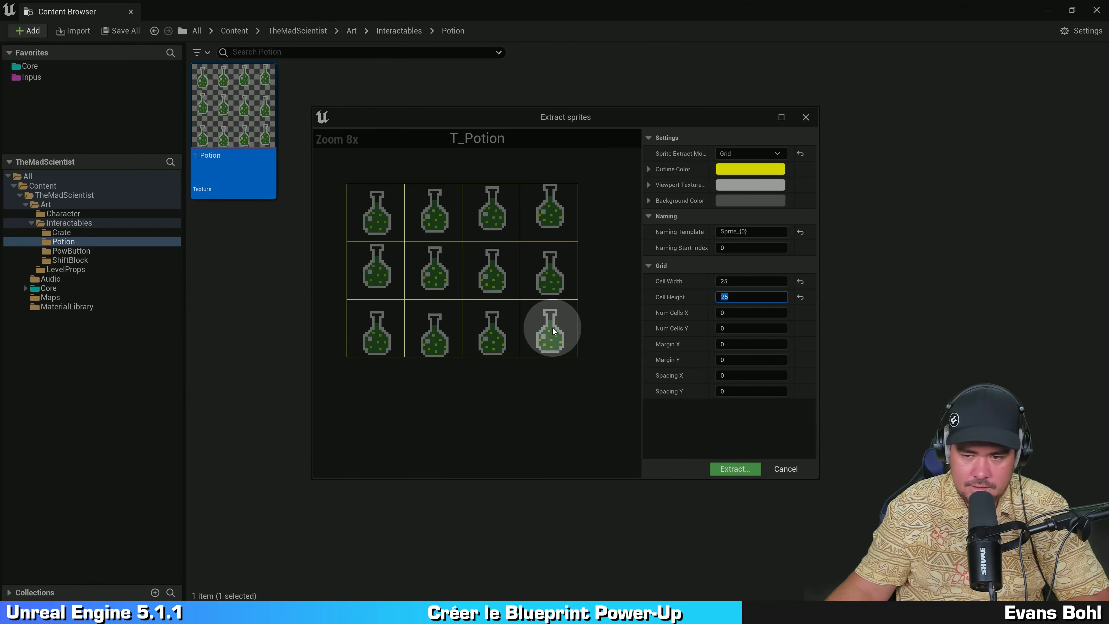
pyautogui.click(735, 469)
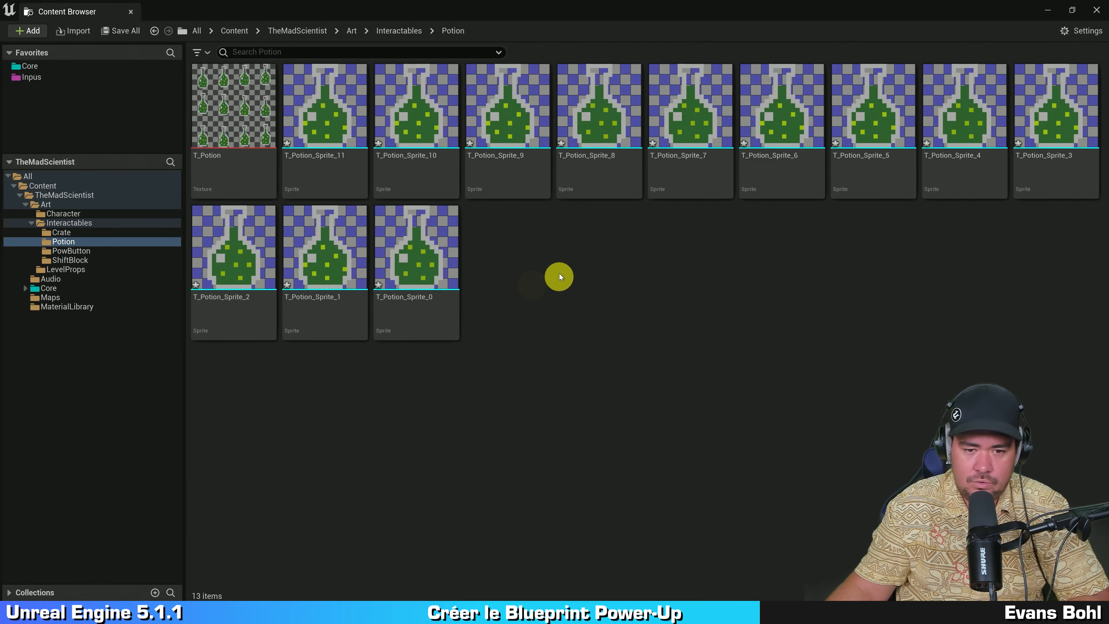
pyautogui.hotkey('ctrl', 'shift', 's')
pyautogui.click(551, 273)
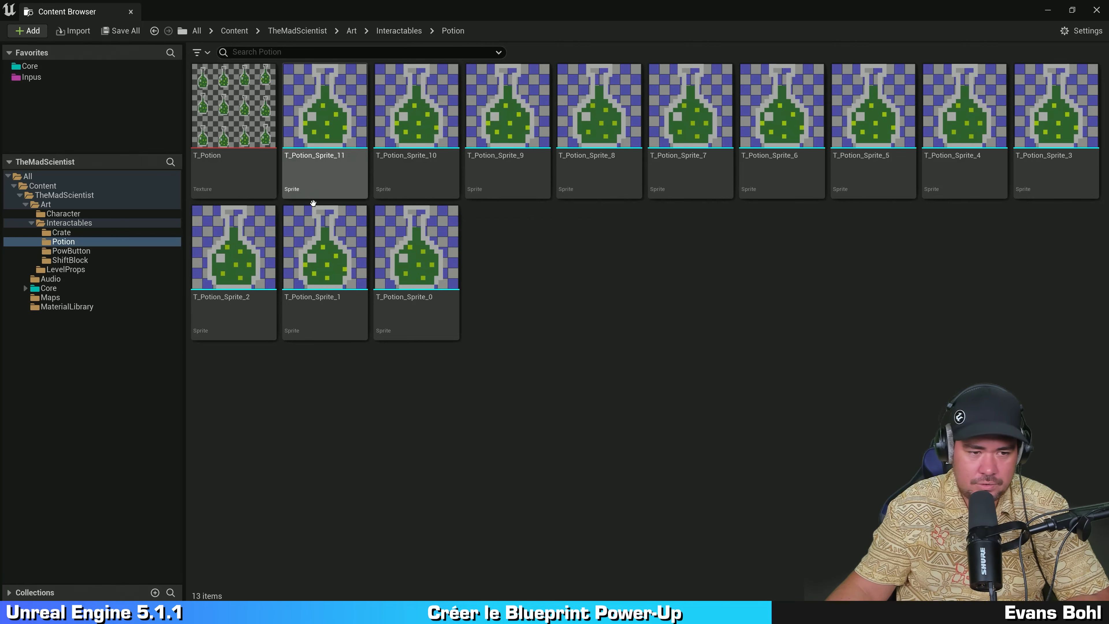
# Create a flipbook named PFB_Potion from T_Potion_Sprite_0 through T_Potion_Sprite_11 in the Potion folder.
pyautogui.click(74, 233)
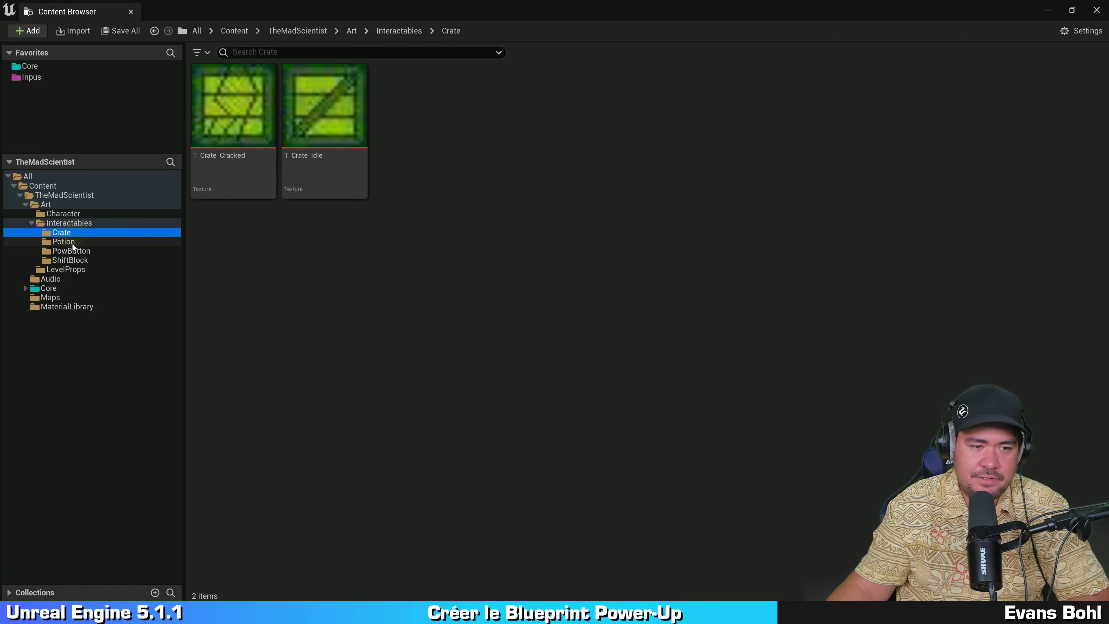
pyautogui.click(72, 242)
pyautogui.click(323, 127)
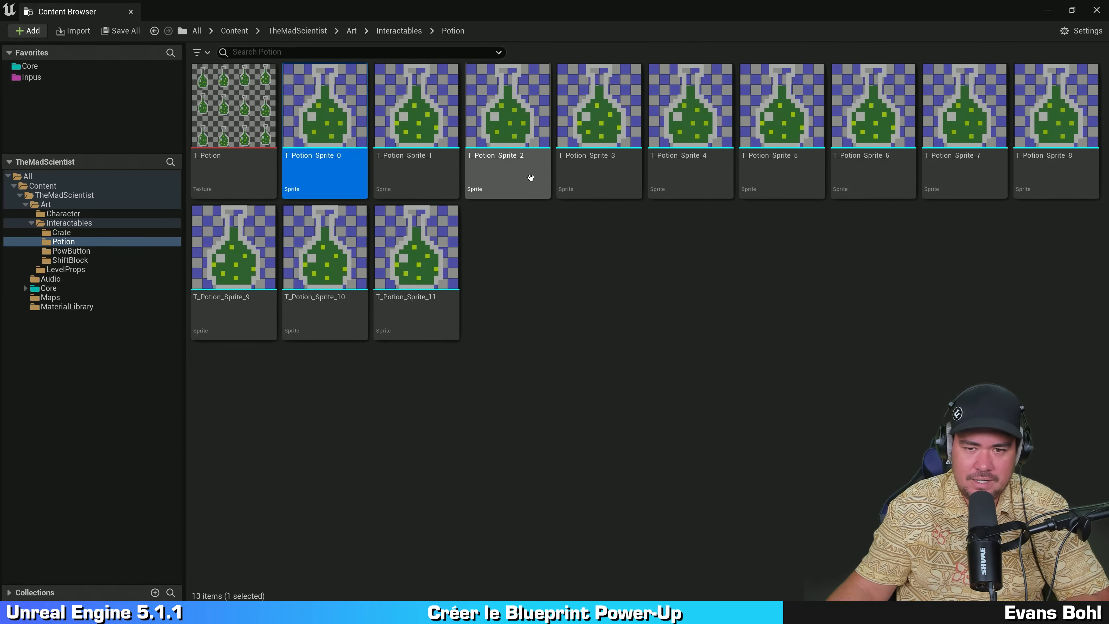
pyautogui.keyDown('shift'); pyautogui.click(416, 254); pyautogui.keyUp('shift')
pyautogui.rightClick(416, 254)
pyautogui.click(506, 254)
pyautogui.write('PFB_Potion')
pyautogui.press('Return')
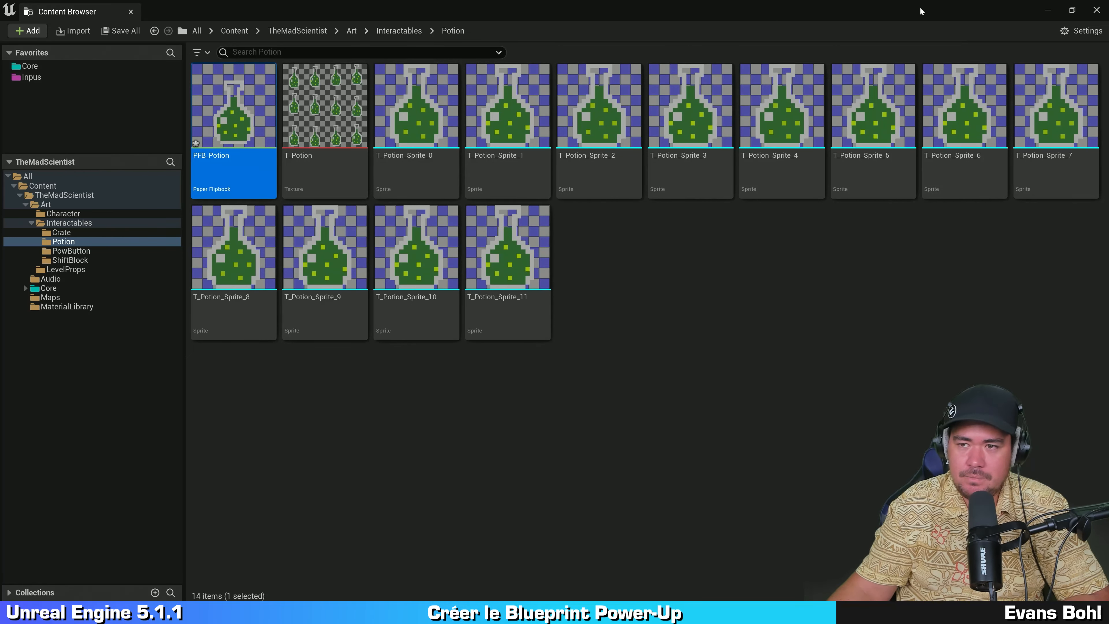
# Open PFB_Potion, check its animation, set Frames Per Second to 10, save the flipbook and close its editor.
pyautogui.moveTo(733, 11); pyautogui.dragTo(735, 142)
pyautogui.click(910, 144)
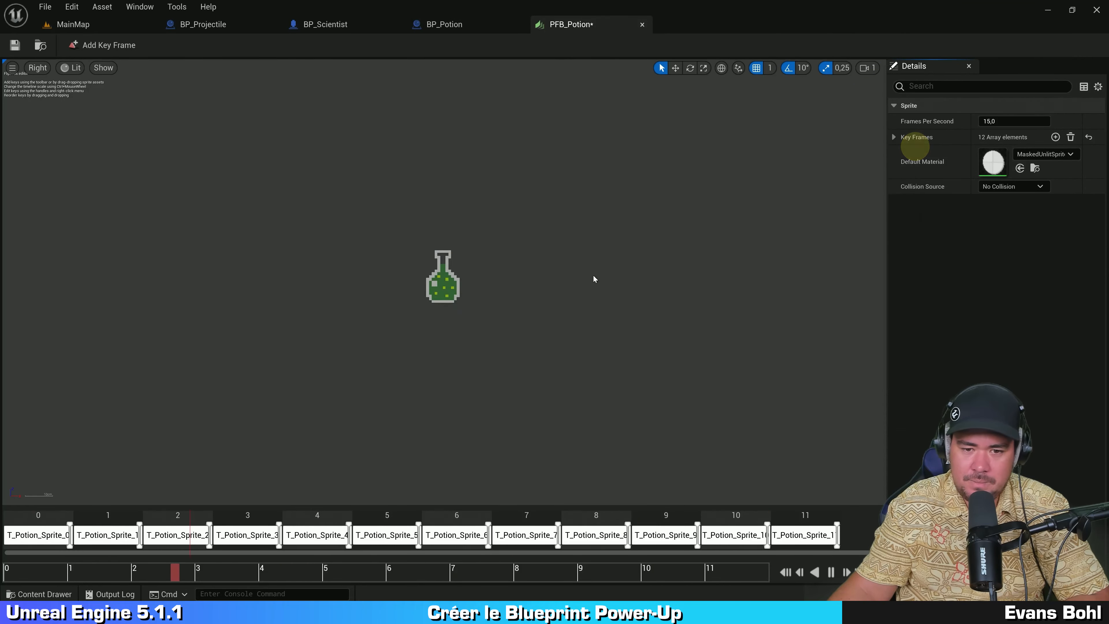
pyautogui.click(557, 275)
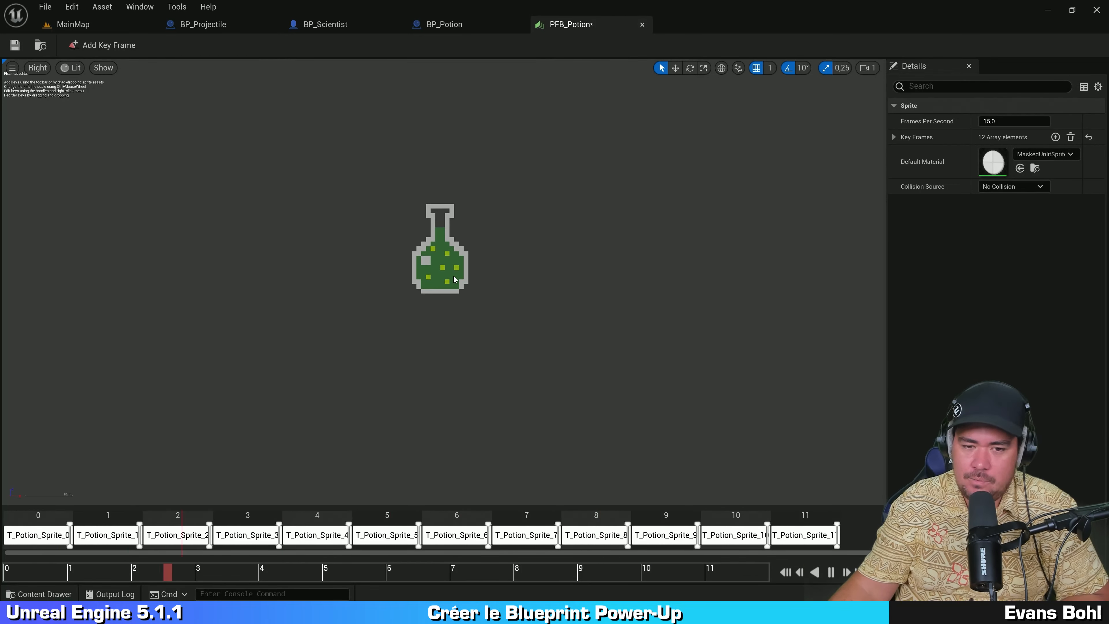
pyautogui.click(456, 266)
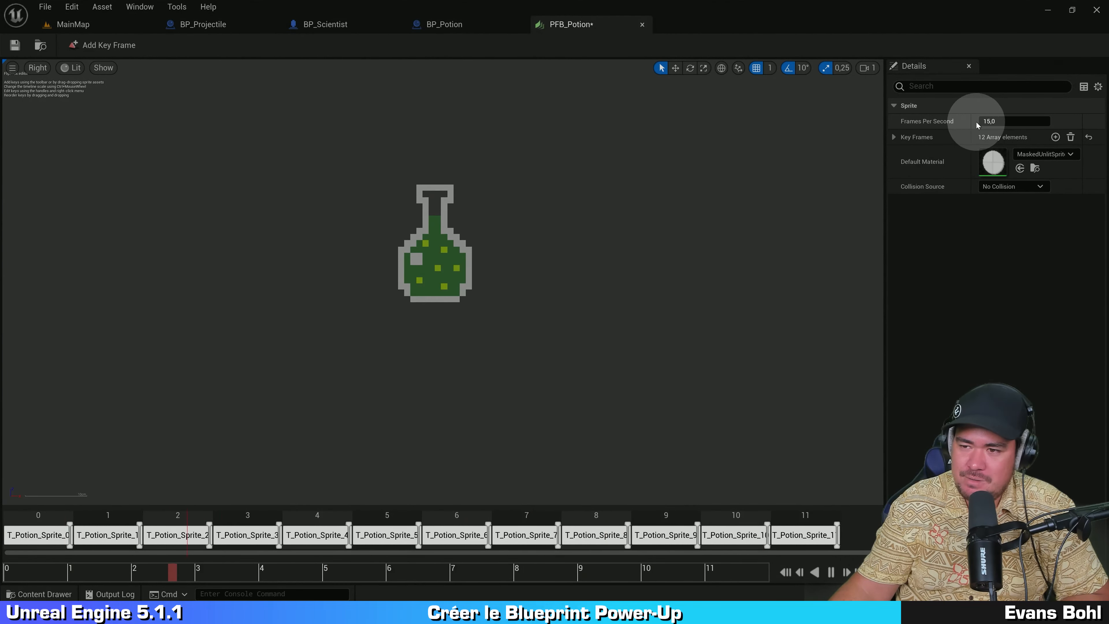
pyautogui.click(1005, 119)
pyautogui.write('10')
pyautogui.press('Return')
pyautogui.hotkey('ctrl', 's')
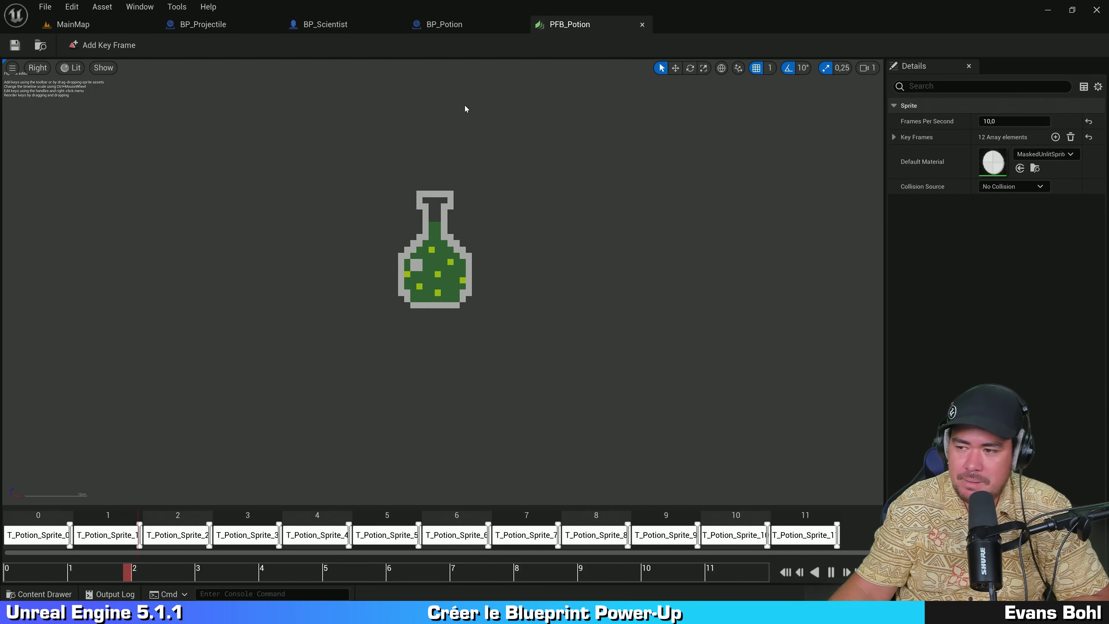
pyautogui.click(642, 25)
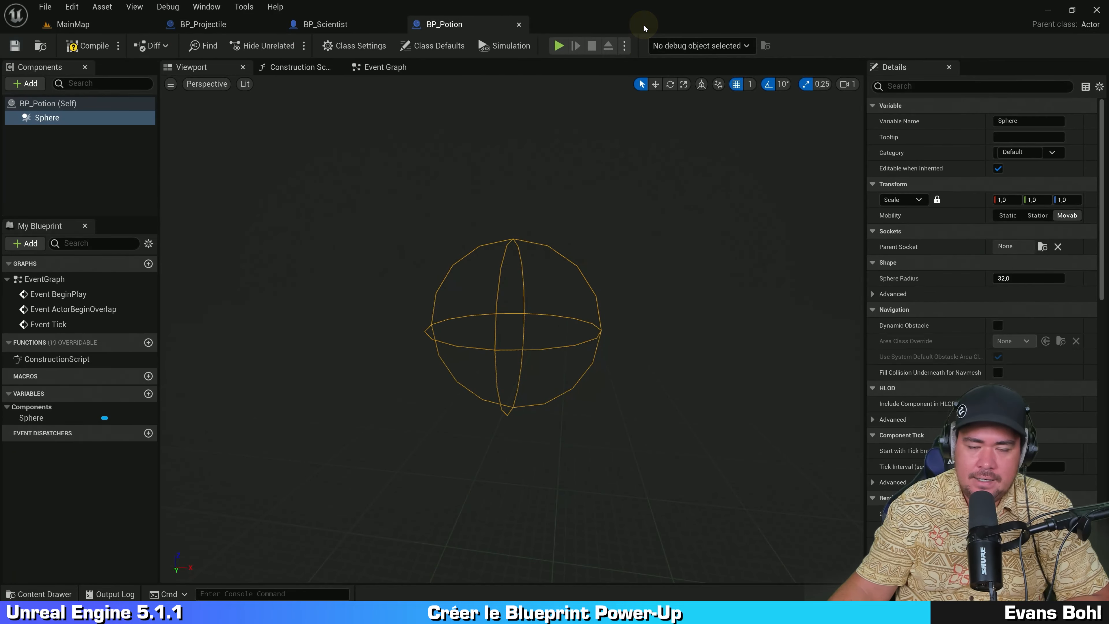
# Add a Paper Flipbook component under the Sphere in BP_Potion.
pyautogui.click(288, 172)
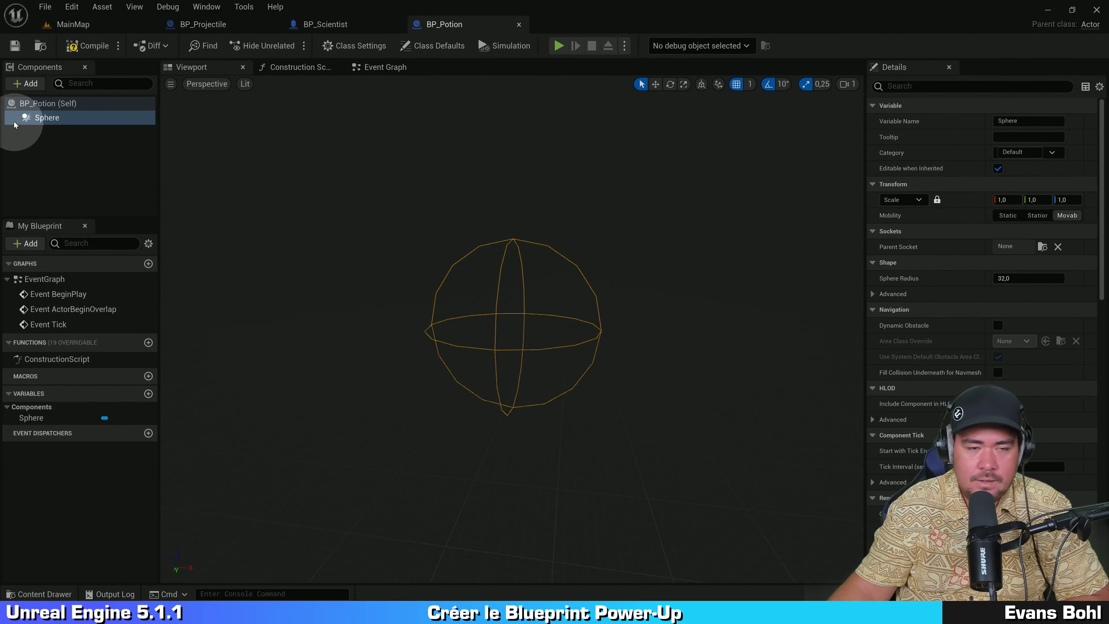
pyautogui.click(24, 83)
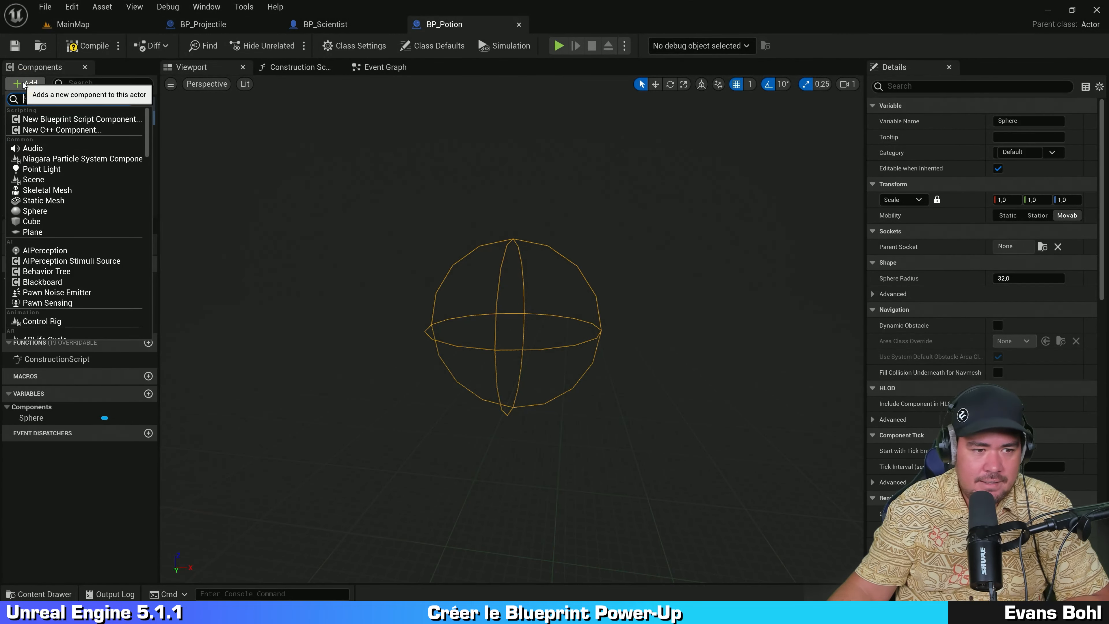
pyautogui.write('f')
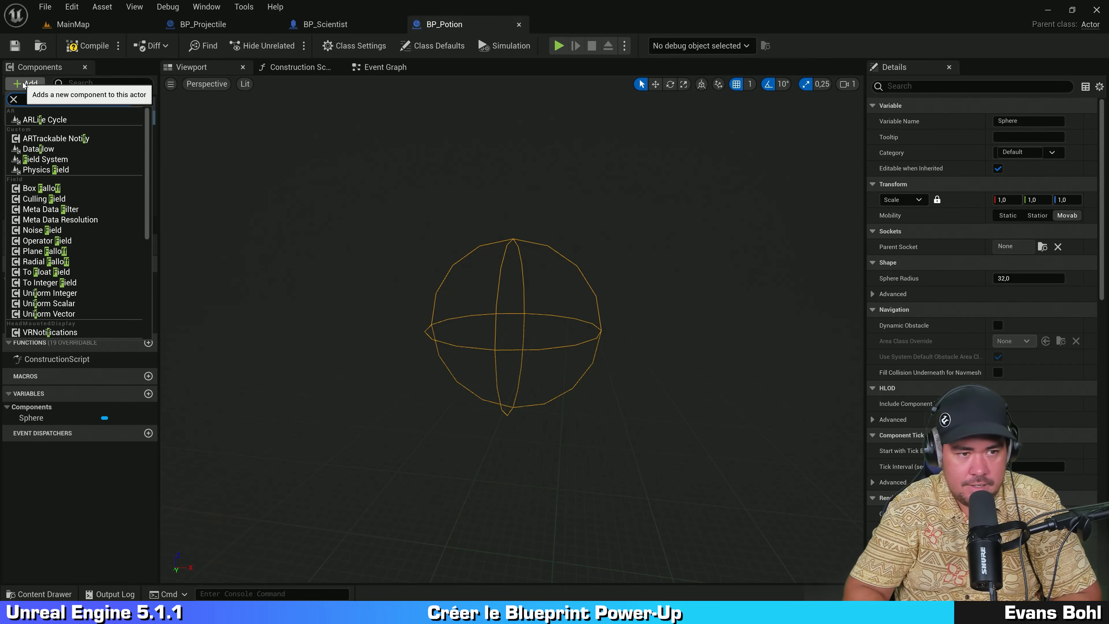
pyautogui.write('lip')
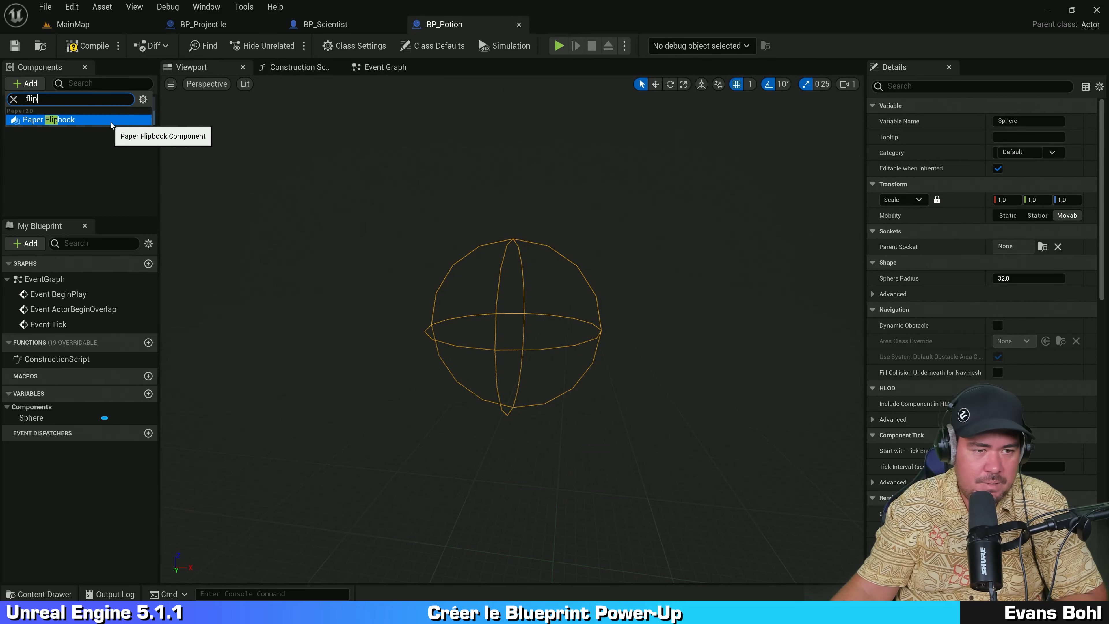
pyautogui.click(64, 120)
# Assign PFB_Potion as the PaperFlipbook component's source flipbook.
pyautogui.scroll(-3, 963, 319)
pyautogui.click(1068, 161)
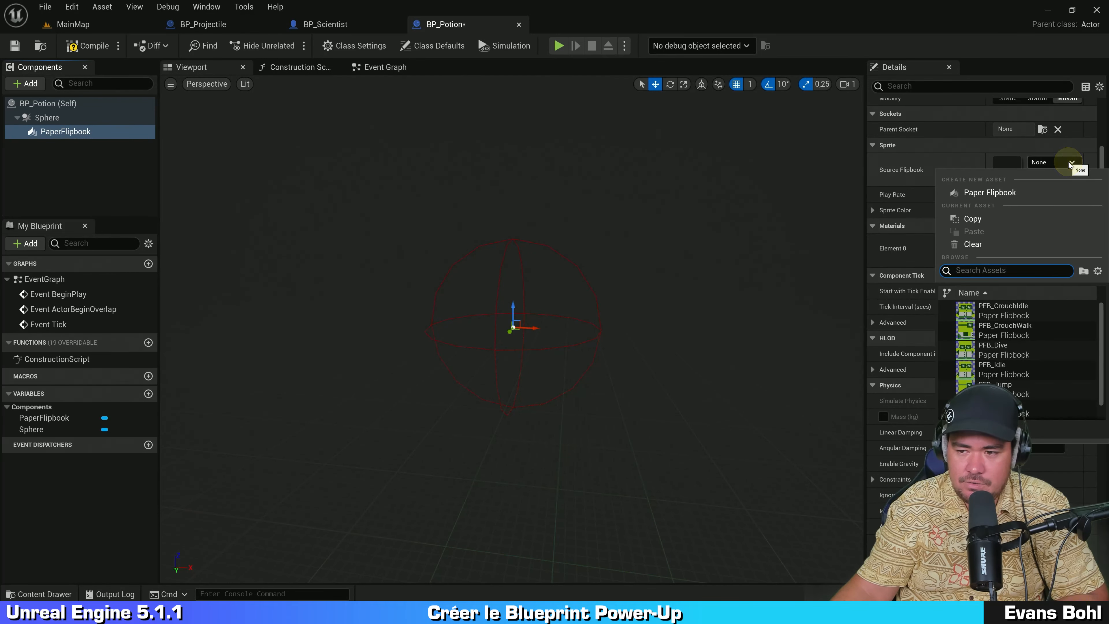
pyautogui.write('po')
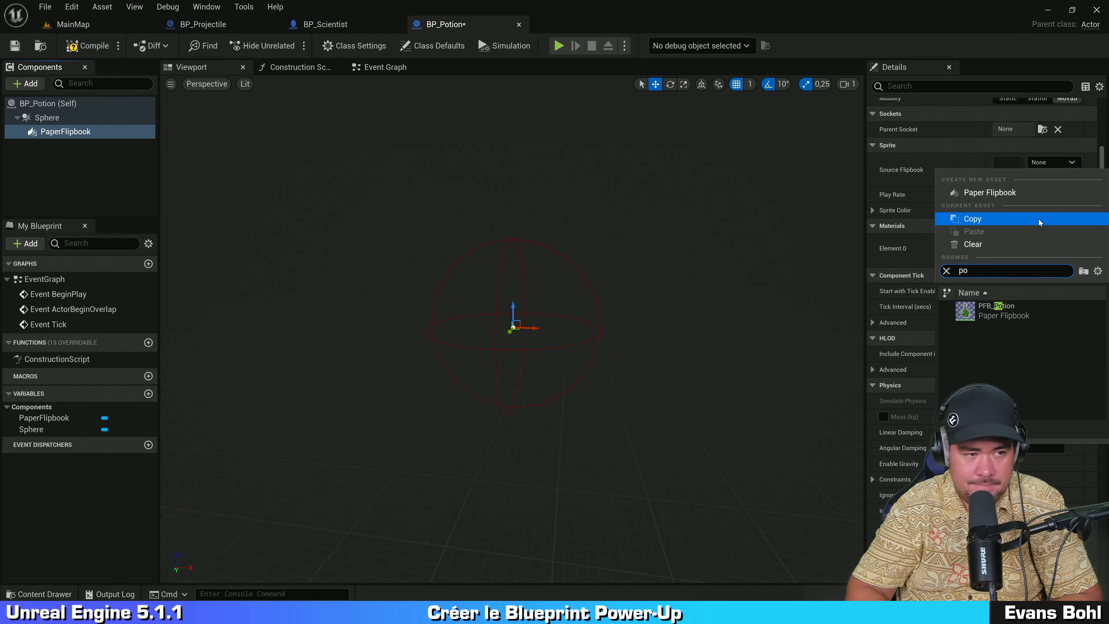
pyautogui.write('tio')
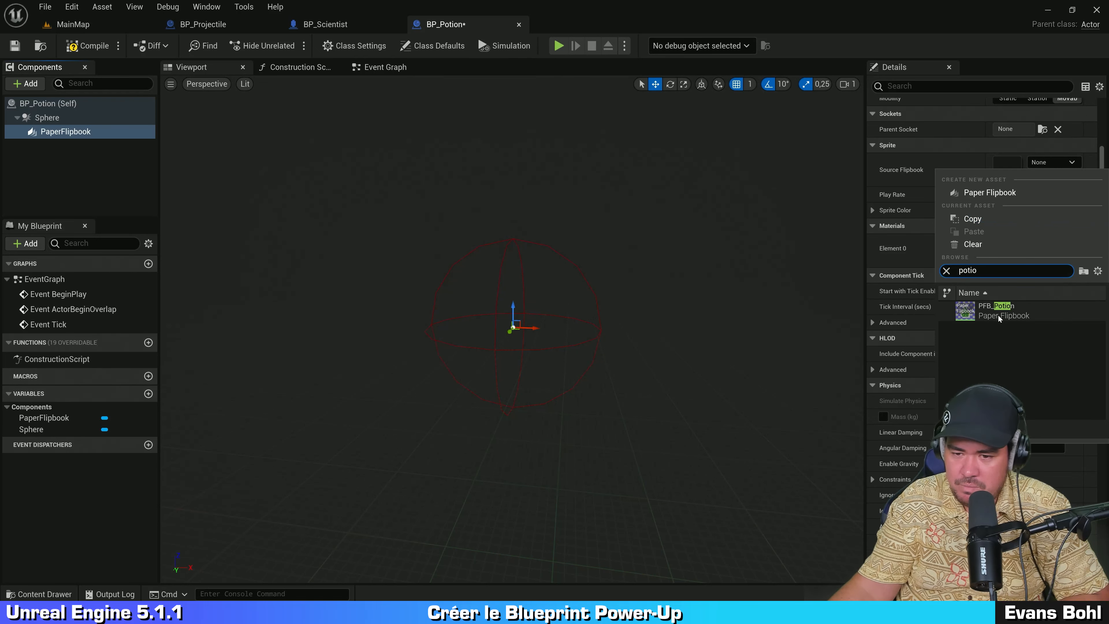
pyautogui.click(998, 314)
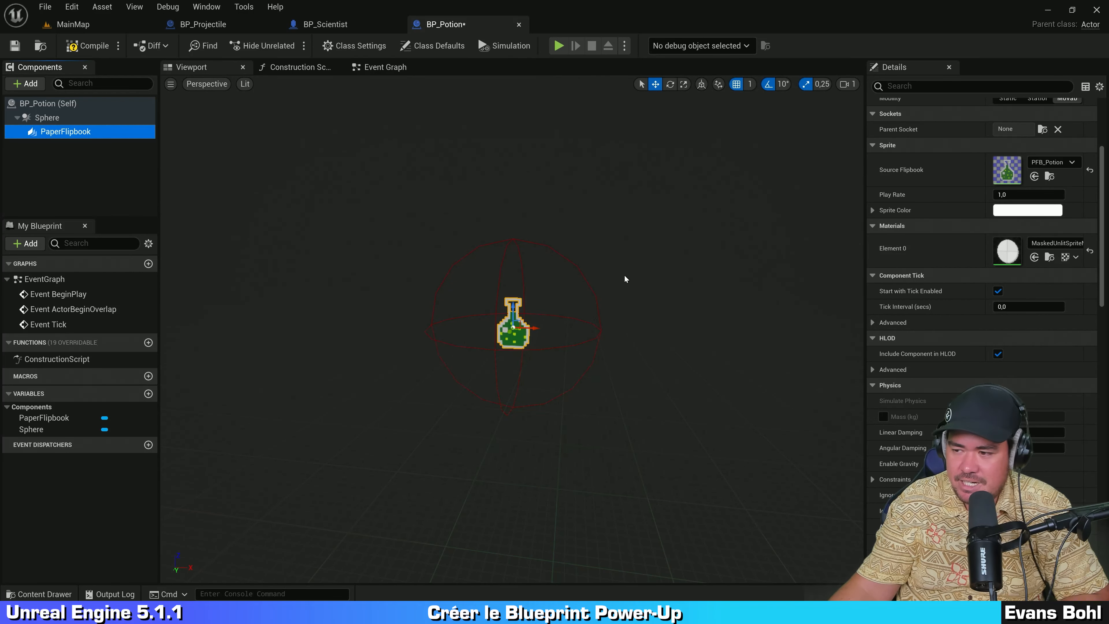
pyautogui.press('ctrl')
pyautogui.press('ctrl')
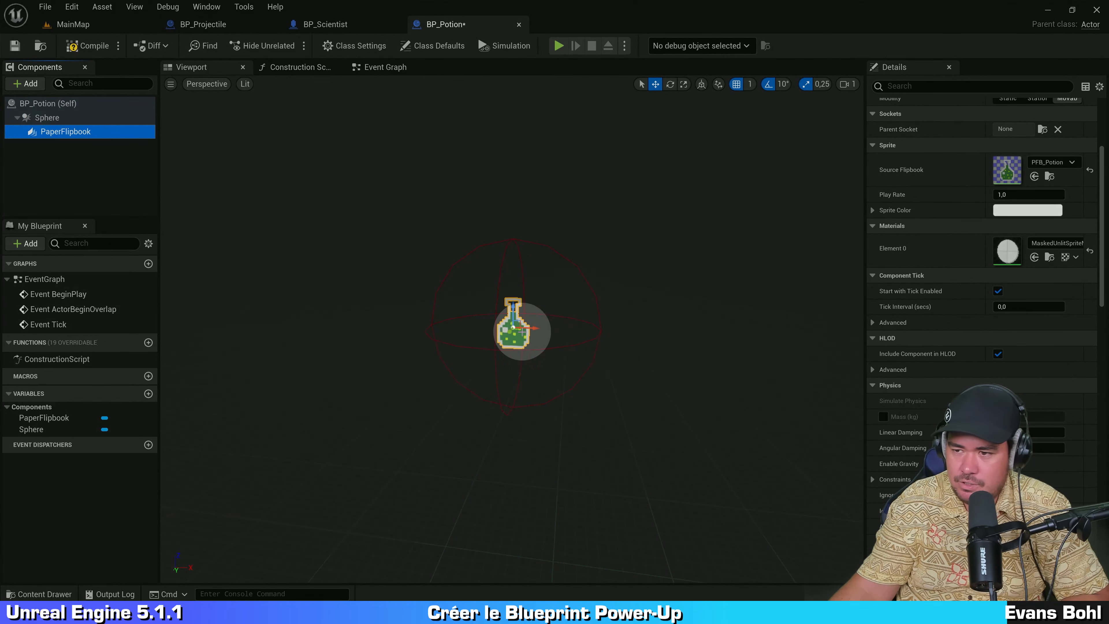
# Scale the PaperFlipbook component uniformly to 3.5, check its fit in the sphere, and compile and save BP_Potion.
pyautogui.scroll(3, 880, 248)
pyautogui.click(1006, 212)
pyautogui.write('3,5')
pyautogui.press('Return')
pyautogui.keyDown('alt'); pyautogui.moveTo(388, 204); pyautogui.dragTo(405, 204); pyautogui.keyUp('alt')
pyautogui.click(88, 45)
pyautogui.click(15, 46)
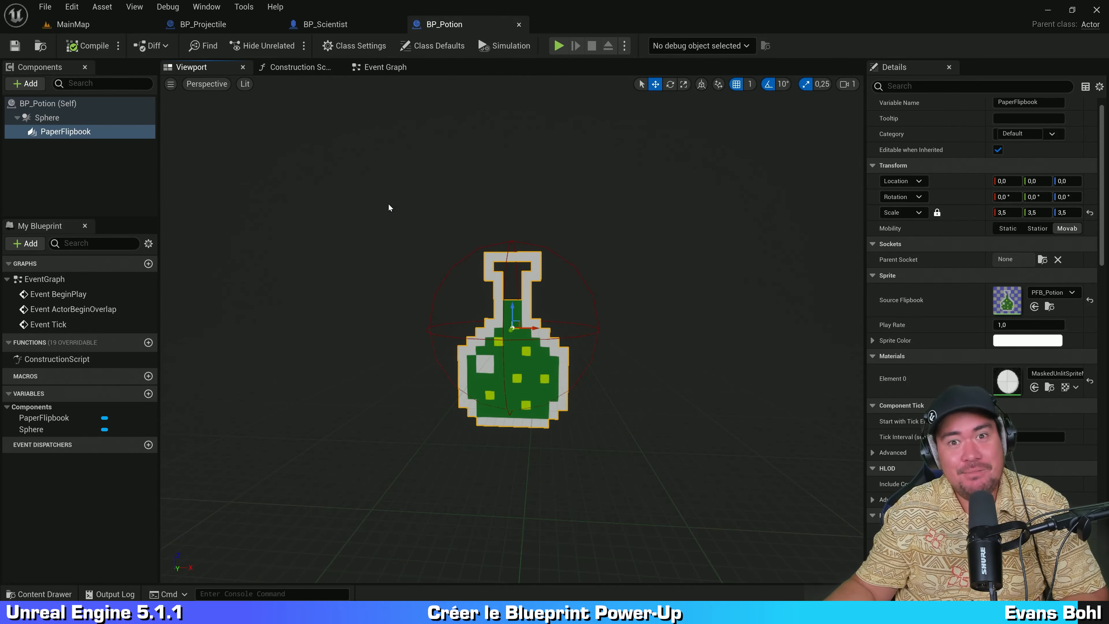
pyautogui.click(335, 192)
pyautogui.click(87, 46)
pyautogui.click(14, 45)
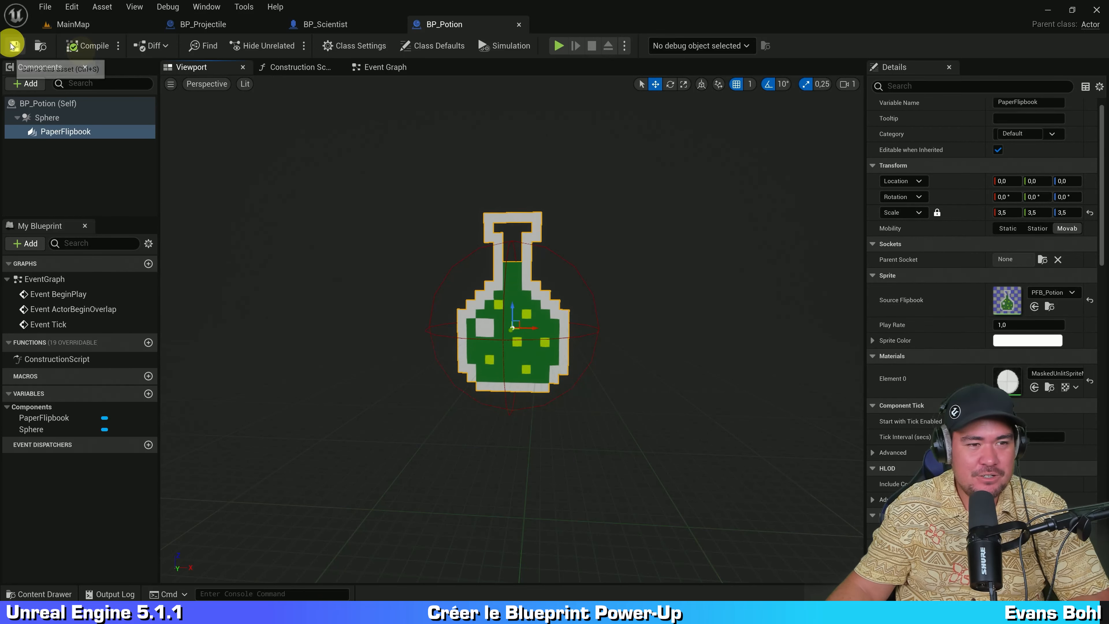
pyautogui.click(361, 170)
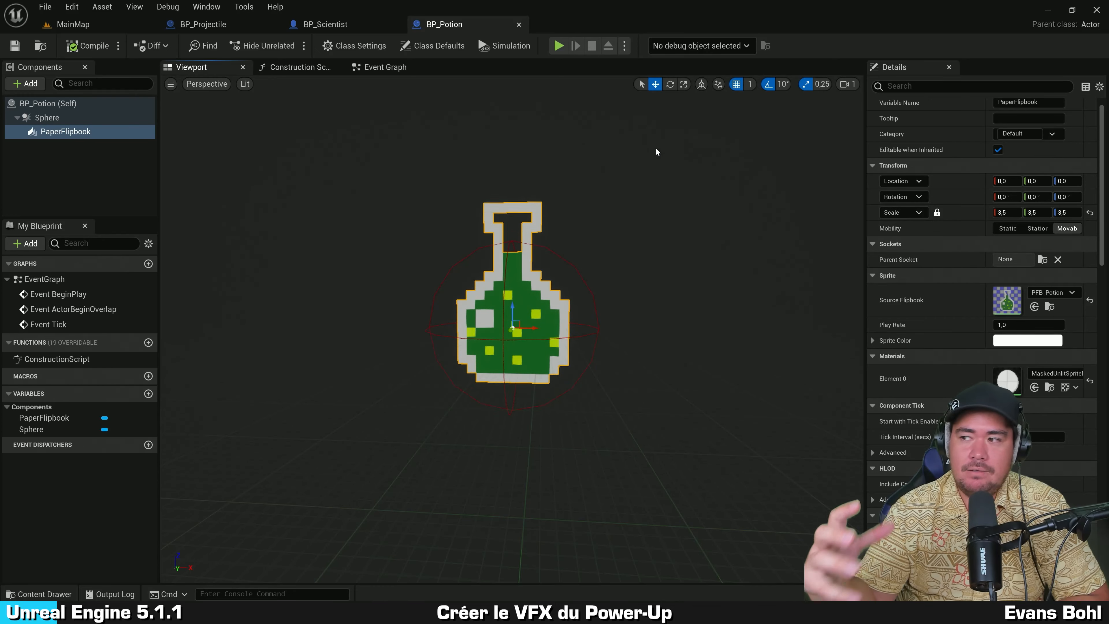
pyautogui.click(569, 166)
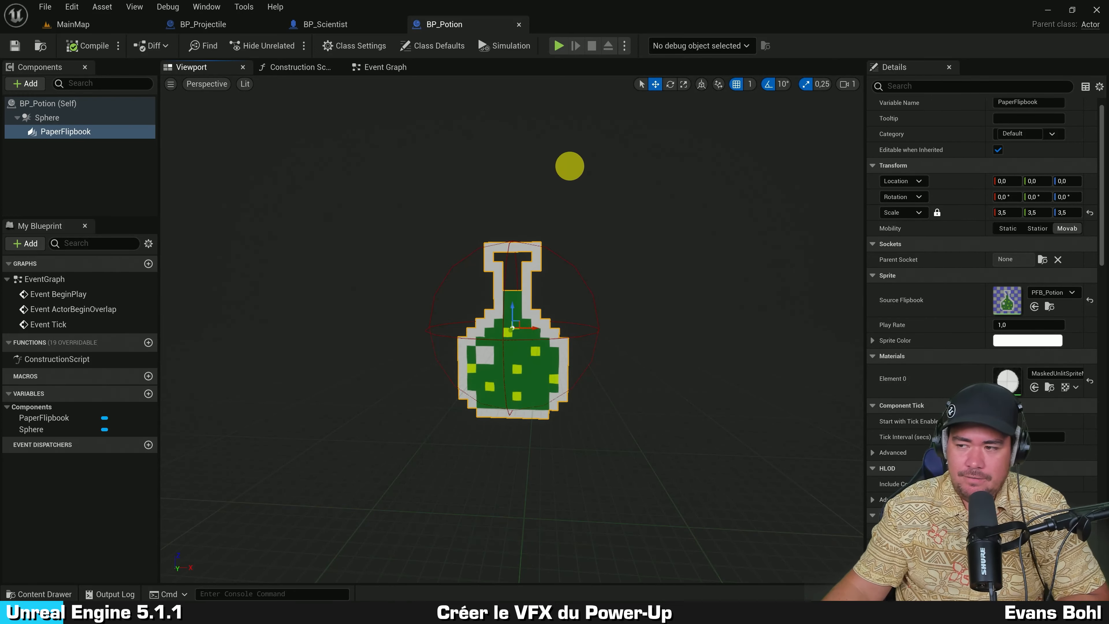
# Open the NS_Projectile Niagara system from the Core folder for editing.
pyautogui.hotkey('ctrl', 'space')
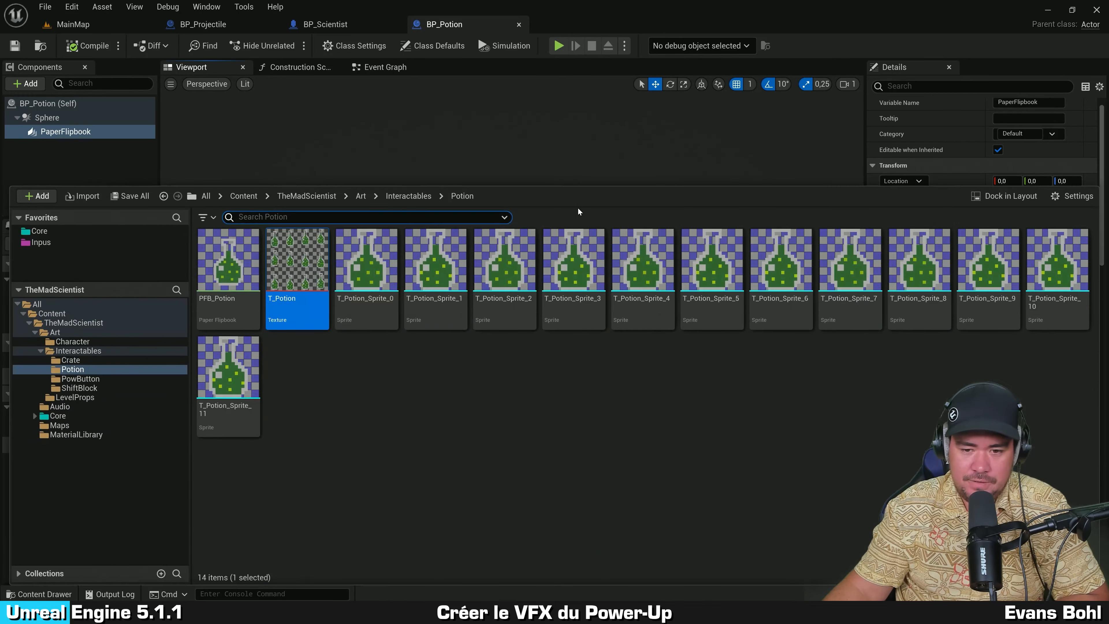
pyautogui.click(520, 416)
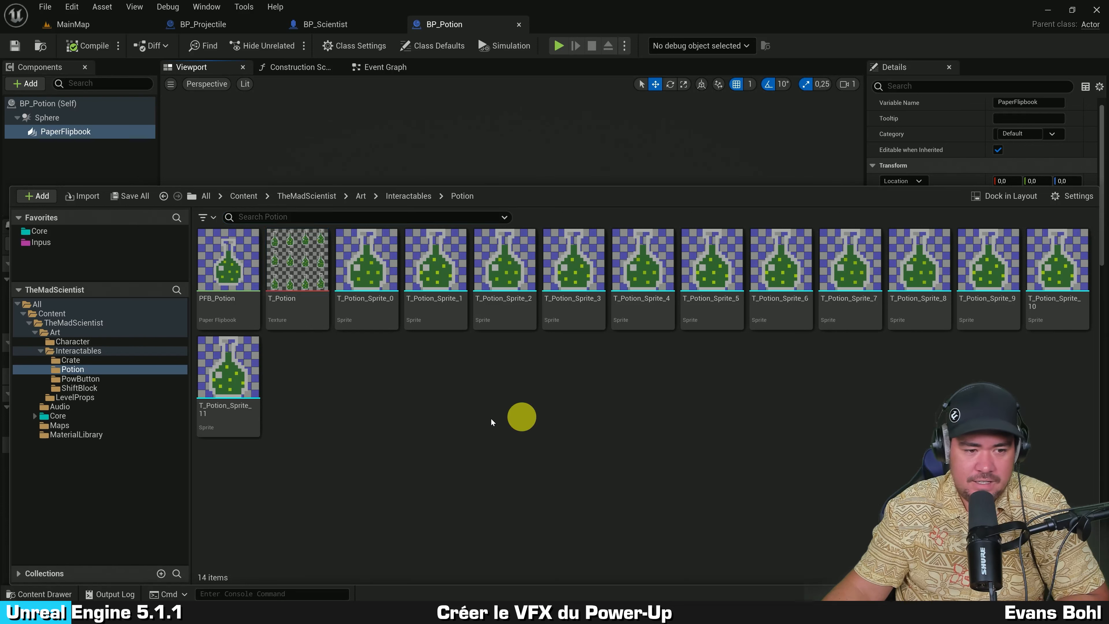
pyautogui.click(59, 231)
pyautogui.click(450, 398)
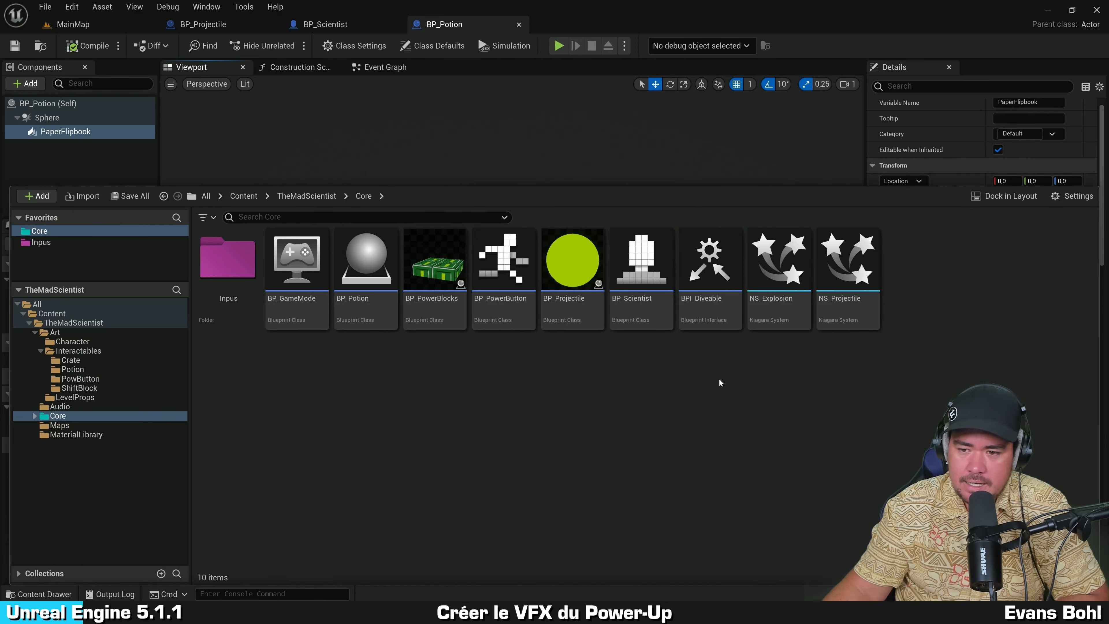
pyautogui.click(849, 279)
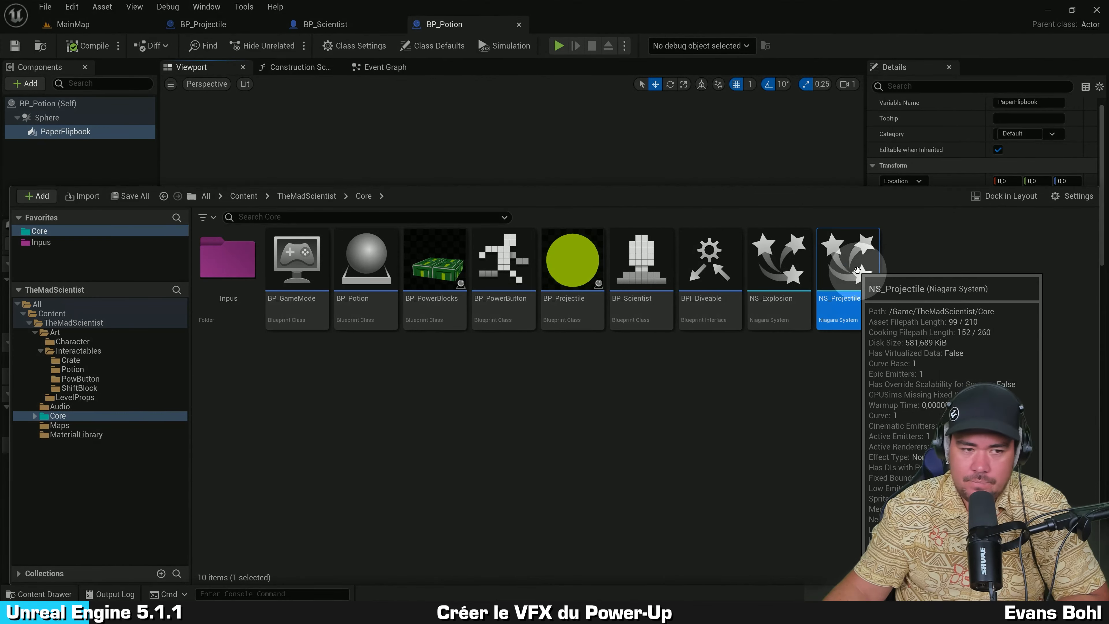
pyautogui.doubleClick(856, 269)
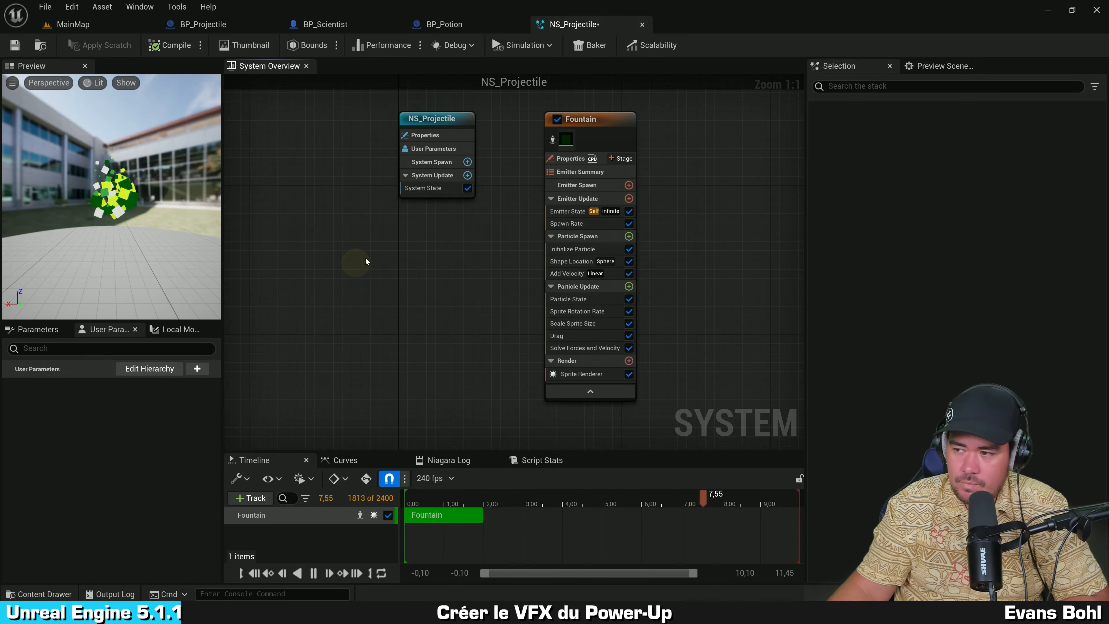
# Bring the full parameter list of NS_Projectile into view in place of its user parameters.
pyautogui.click(376, 256)
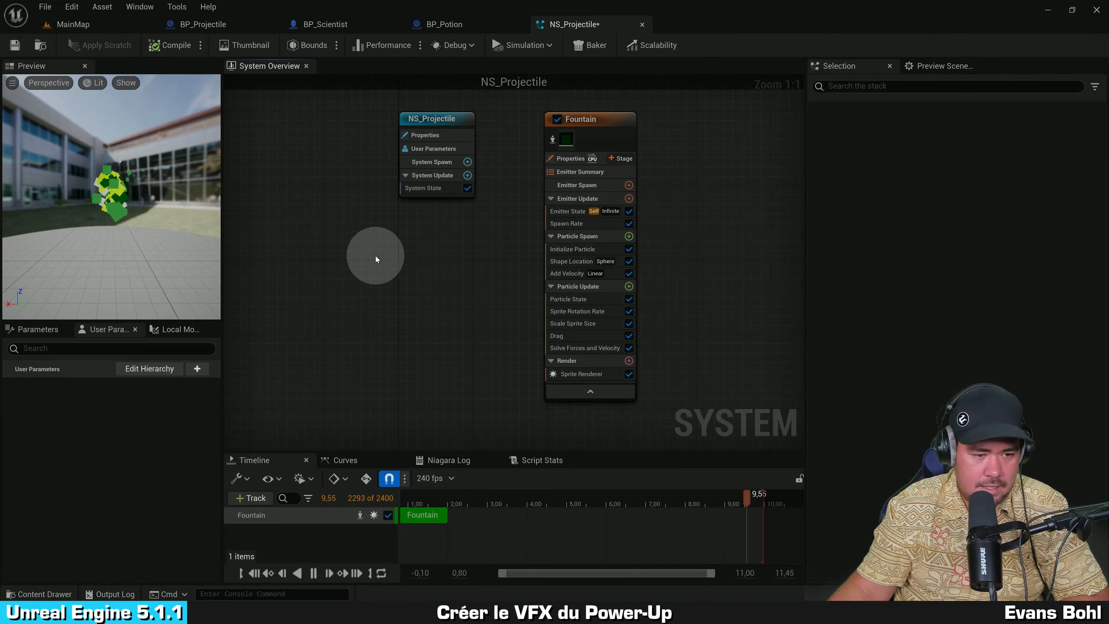
pyautogui.click(38, 329)
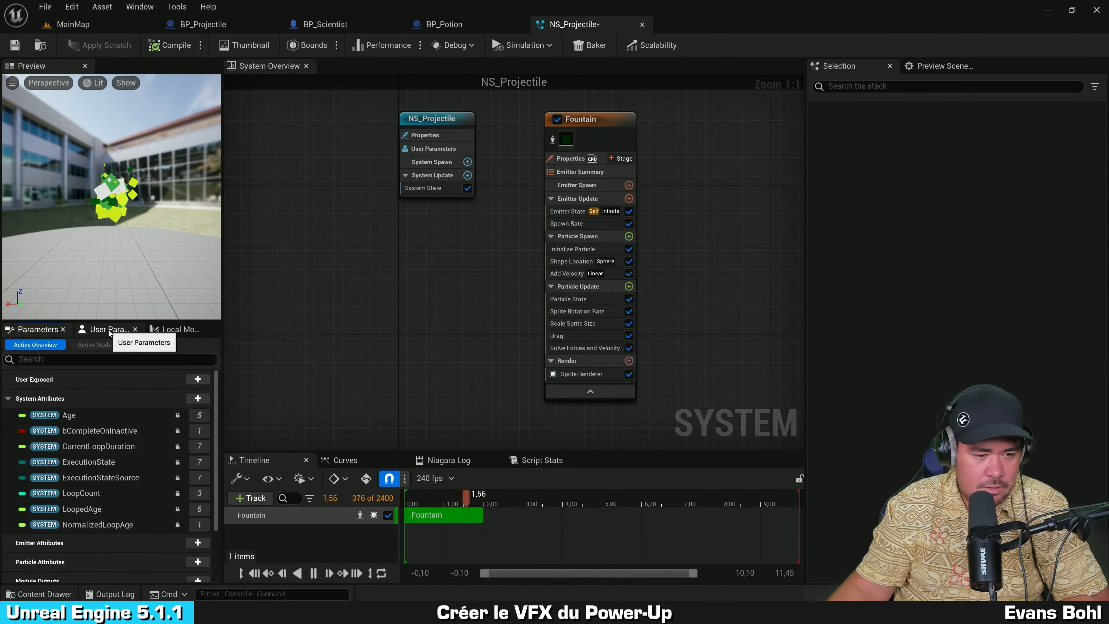
pyautogui.click(109, 330)
pyautogui.click(39, 329)
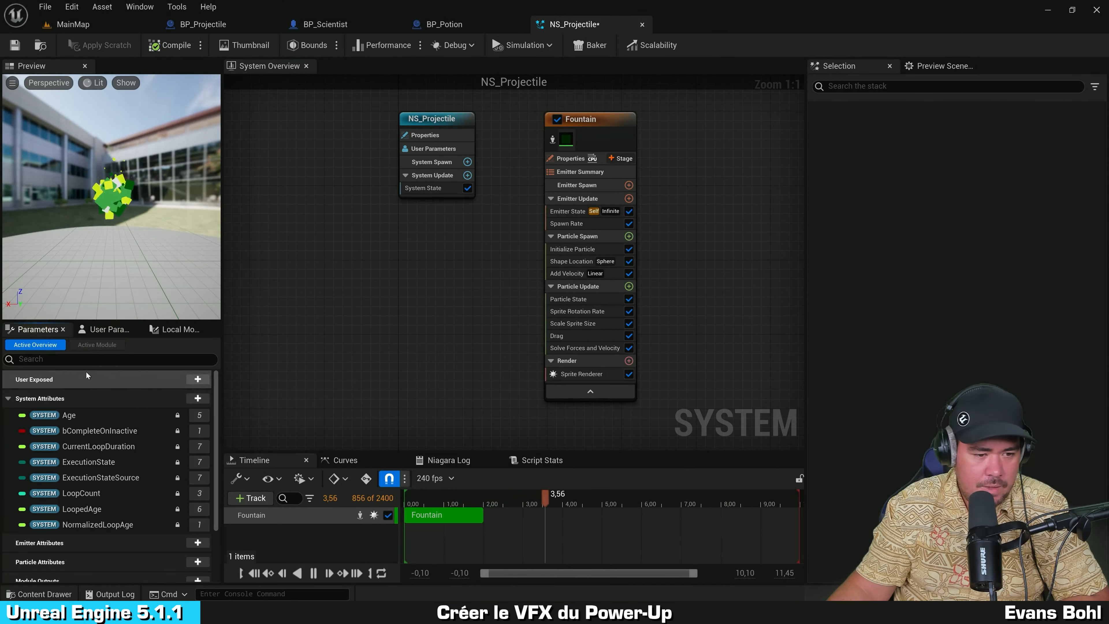
pyautogui.click(45, 334)
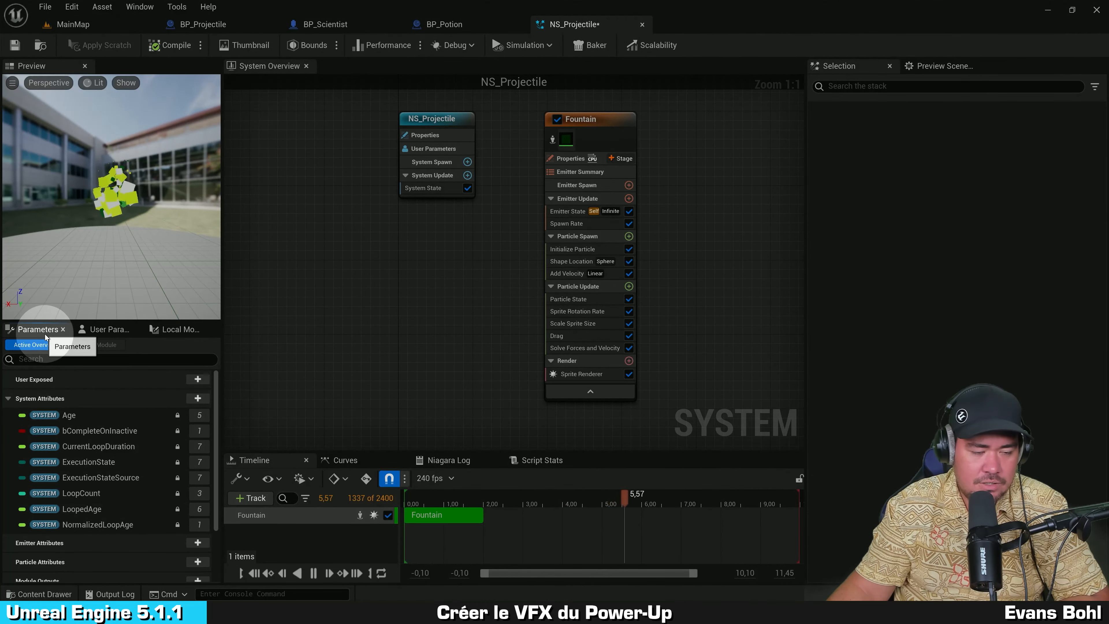
pyautogui.click(149, 8)
pyautogui.click(149, 7)
# Add four user-exposed float parameters to NS_Projectile named Drag, LifetimeMax, LifetimeMin and SpawnRate.
pyautogui.click(200, 382)
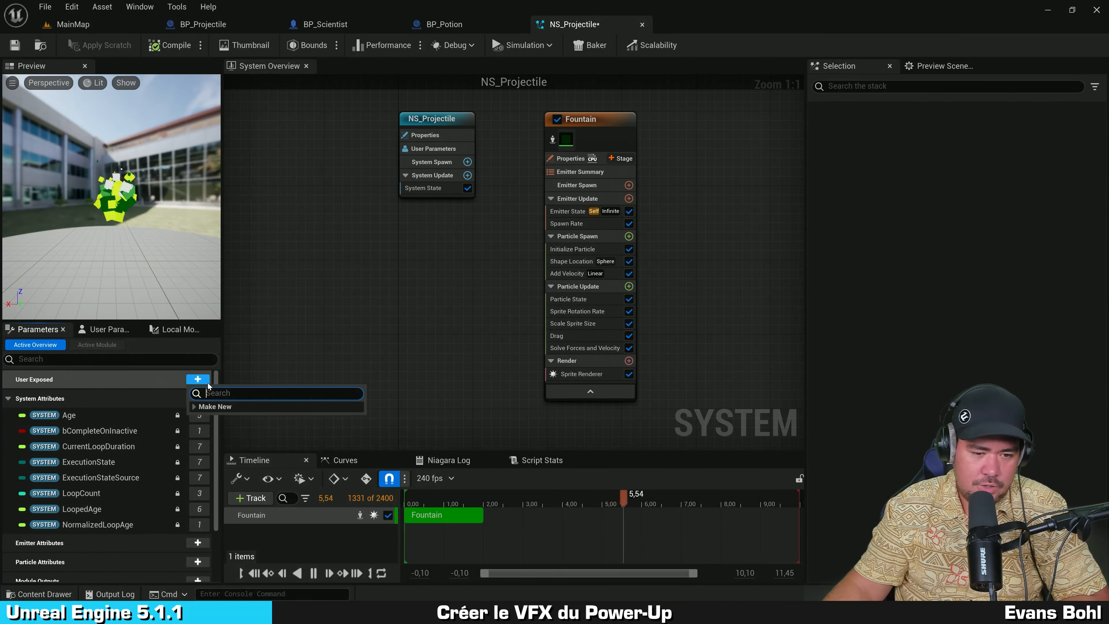
pyautogui.click(195, 408)
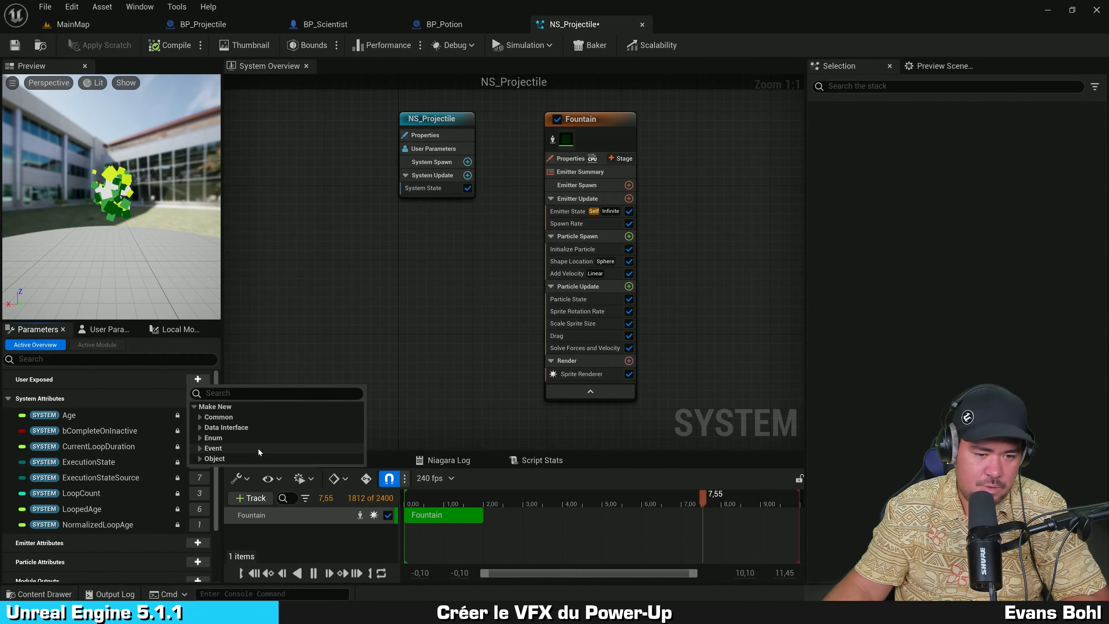
pyautogui.click(264, 388)
pyautogui.write('float')
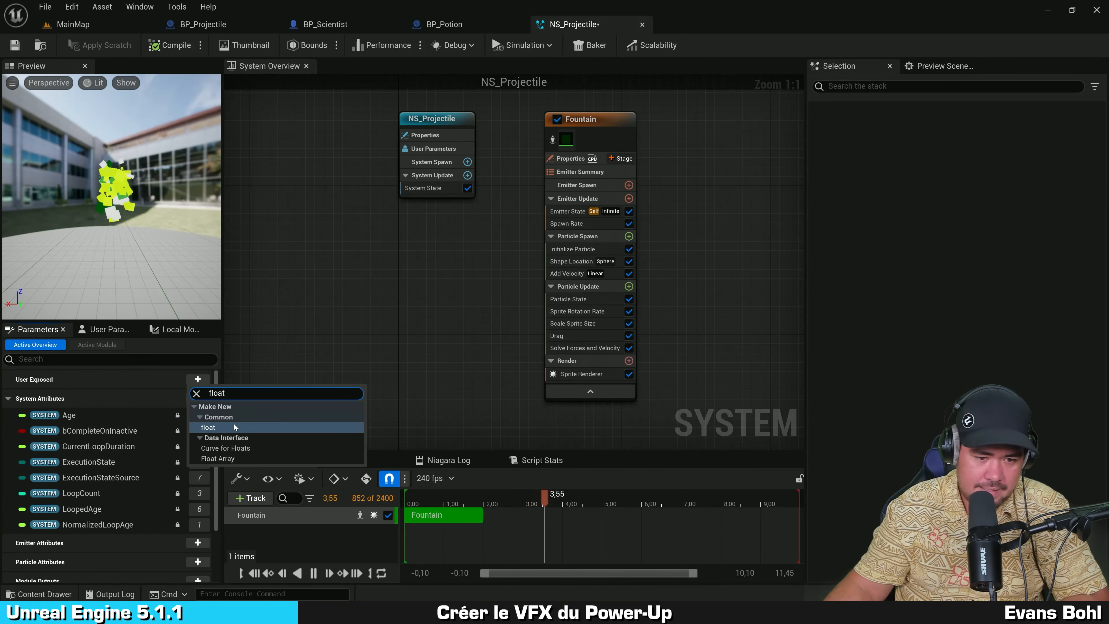
pyautogui.click(208, 428)
pyautogui.click(215, 429)
pyautogui.click(215, 430)
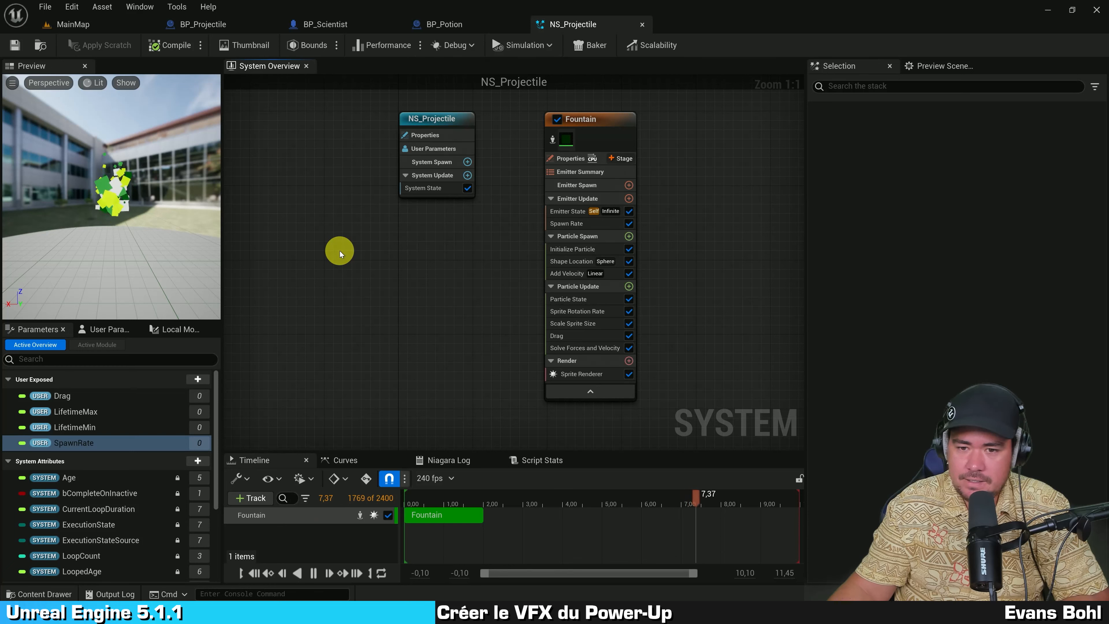
# Link the Drag value of the Fountain emitter's Drag module to the user parameter Drag.
pyautogui.click(92, 397)
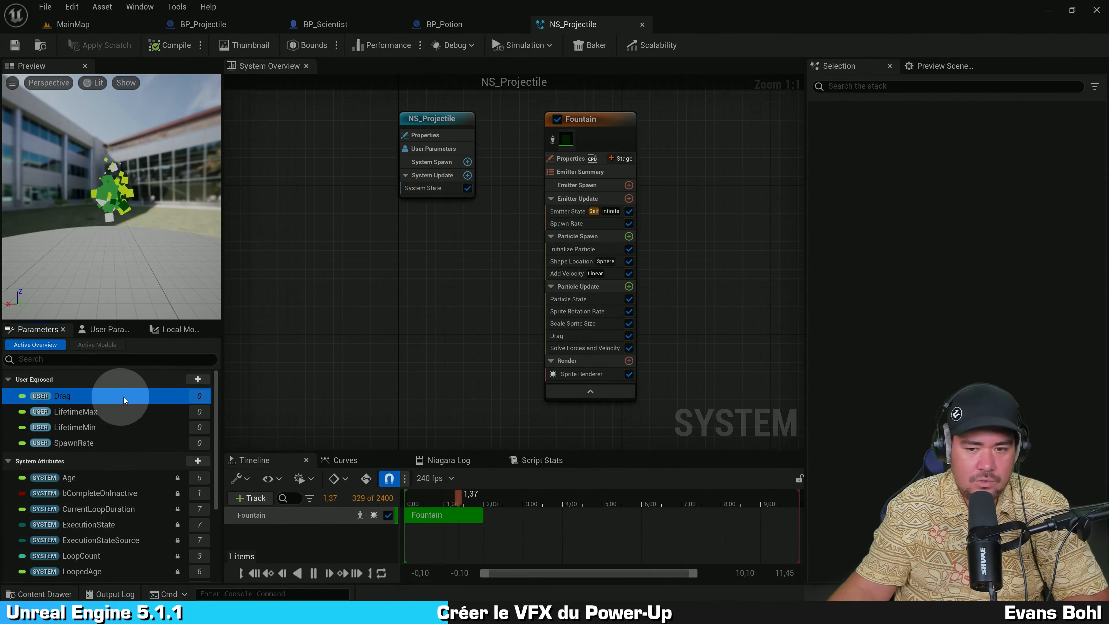
pyautogui.click(673, 360)
pyautogui.scroll(4, 673, 360)
pyautogui.moveTo(673, 359); pyautogui.dragTo(528, 315, button='right')
pyautogui.click(340, 269)
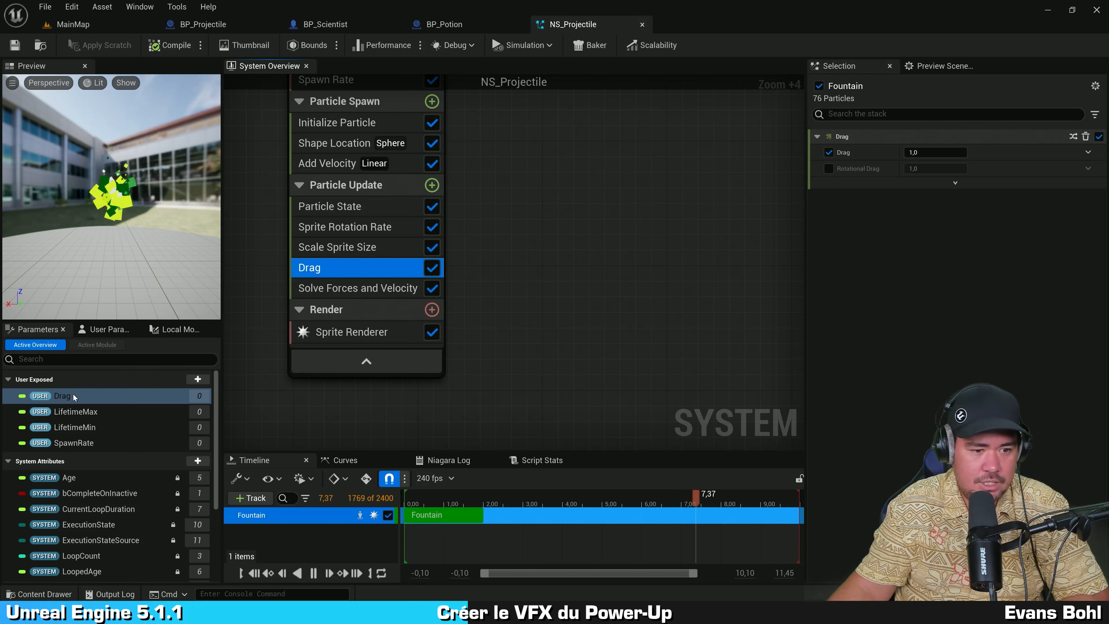
pyautogui.moveTo(66, 395); pyautogui.dragTo(945, 153)
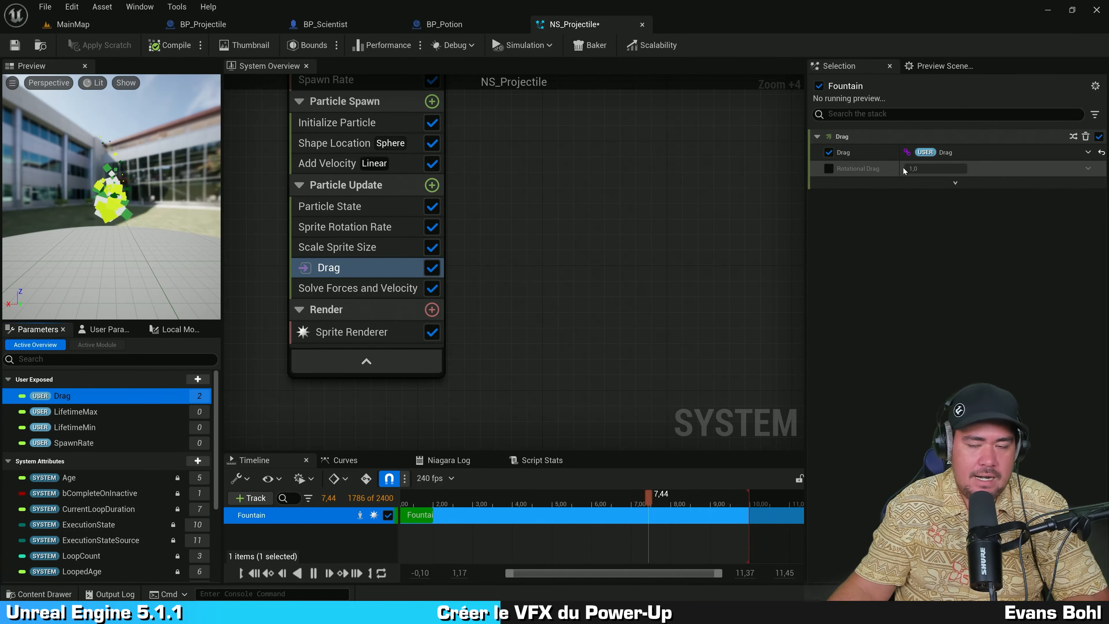
# Link Lifetime Min and Lifetime Max in the Fountain emitter's Initialize Particle module to the matching user parameters.
pyautogui.click(93, 427)
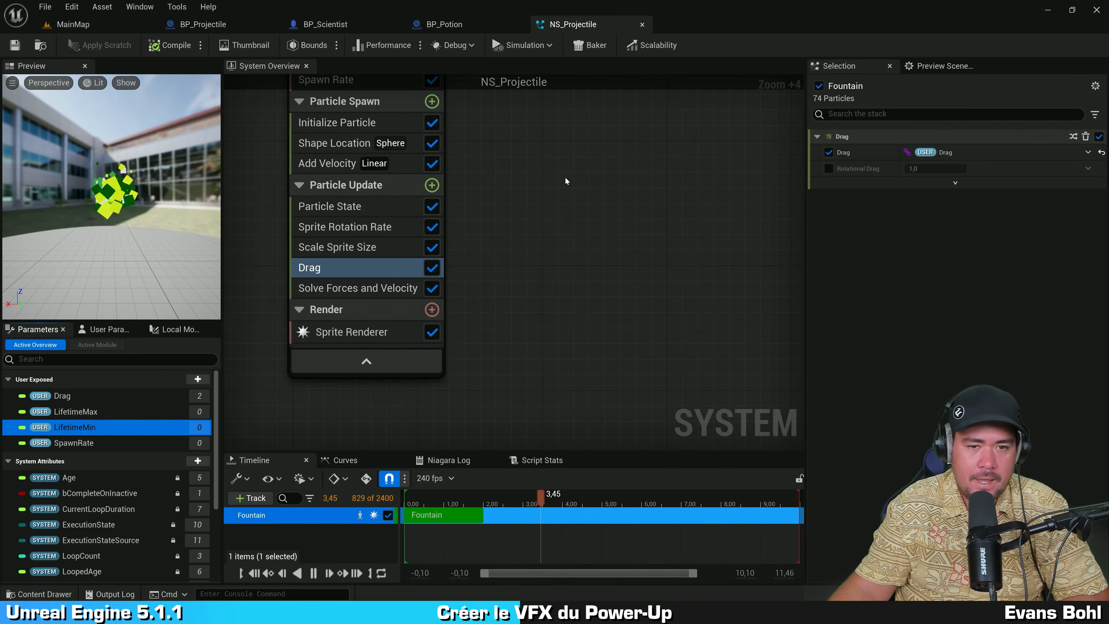
pyautogui.moveTo(564, 176); pyautogui.dragTo(600, 238, button='right')
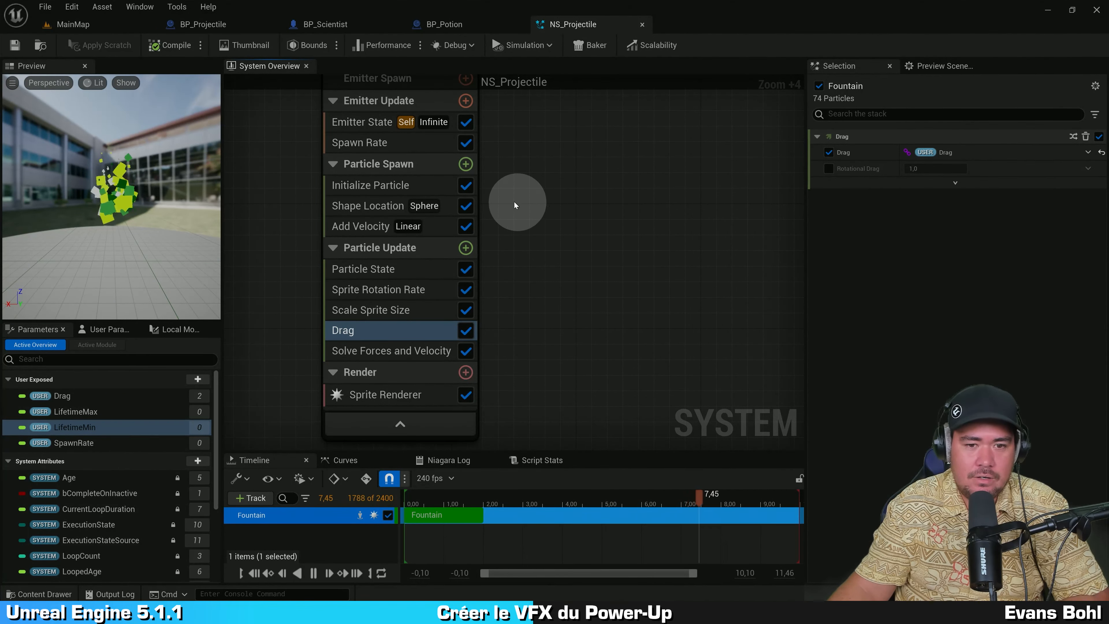
pyautogui.click(376, 186)
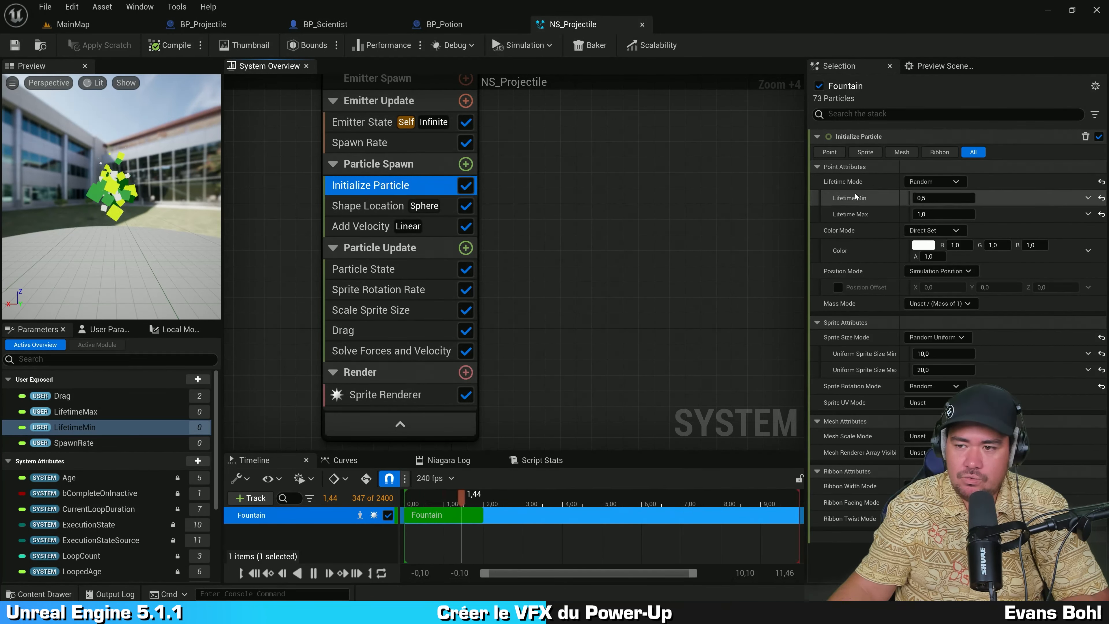
# Link the Fountain emitter's Spawn Rate value to the user parameter SpawnRate and select the System State module.
pyautogui.click(359, 142)
pyautogui.moveTo(74, 442); pyautogui.dragTo(943, 152)
pyautogui.scroll(-3, 567, 262)
pyautogui.moveTo(567, 219); pyautogui.dragTo(633, 284, button='right')
pyautogui.click(316, 178)
# Display the system's user parameters with a wider name column and set the default Drag to 1.
pyautogui.click(109, 330)
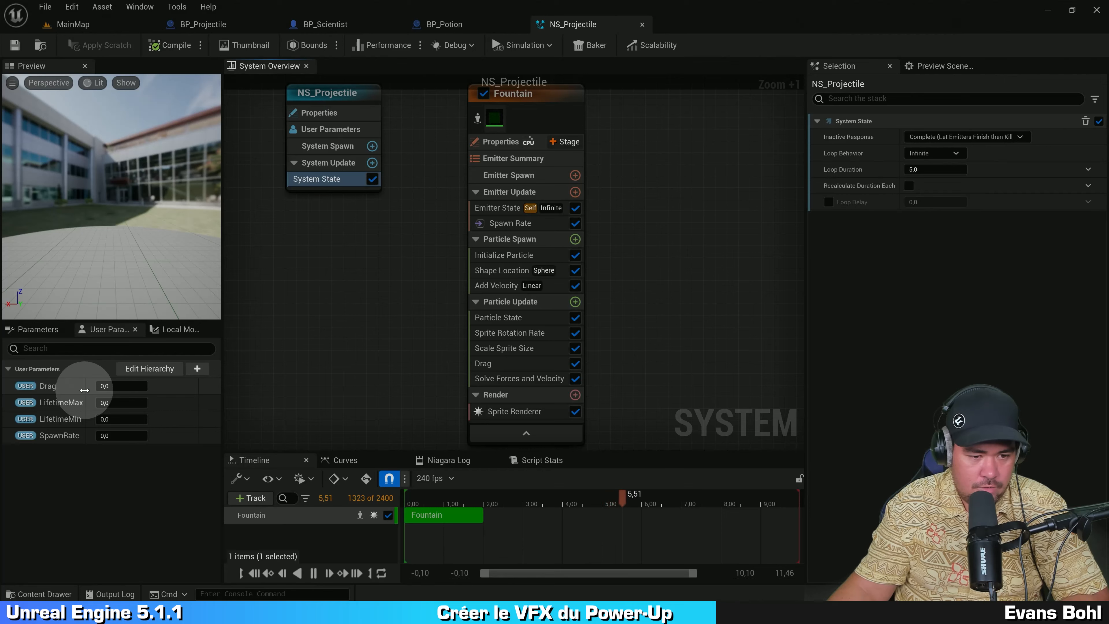
pyautogui.moveTo(87, 391); pyautogui.dragTo(102, 391)
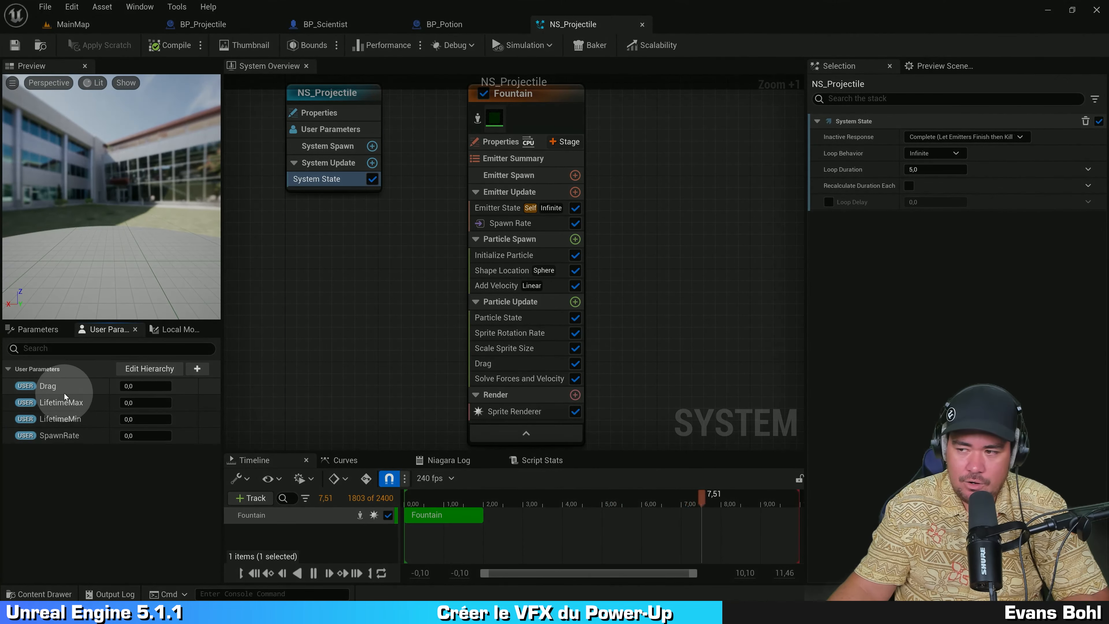
pyautogui.click(126, 386)
pyautogui.write('1')
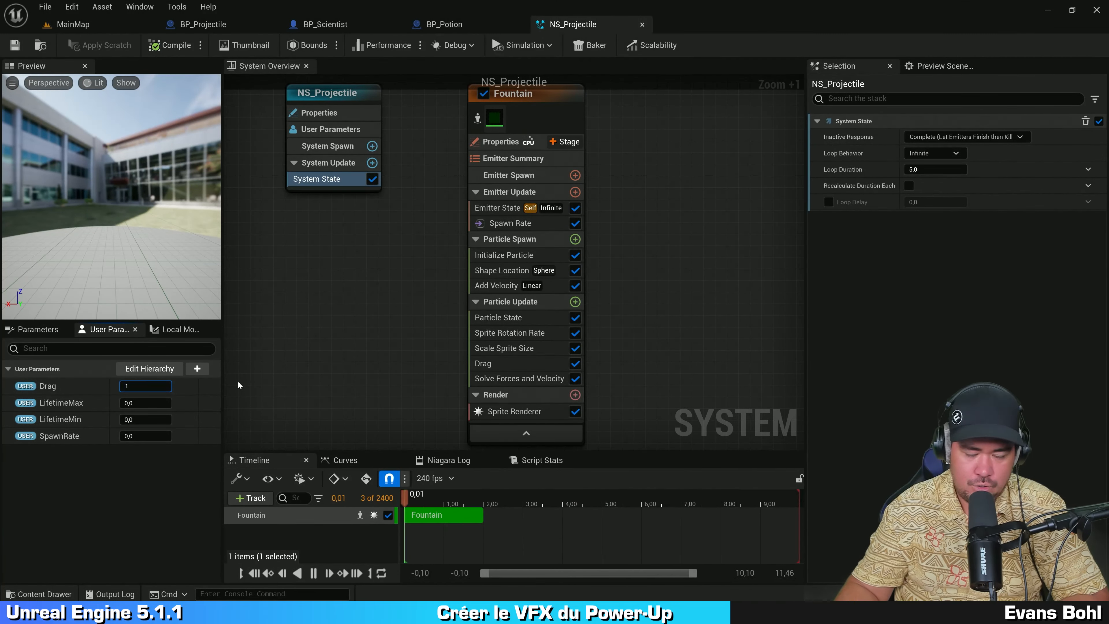
pyautogui.press('Return')
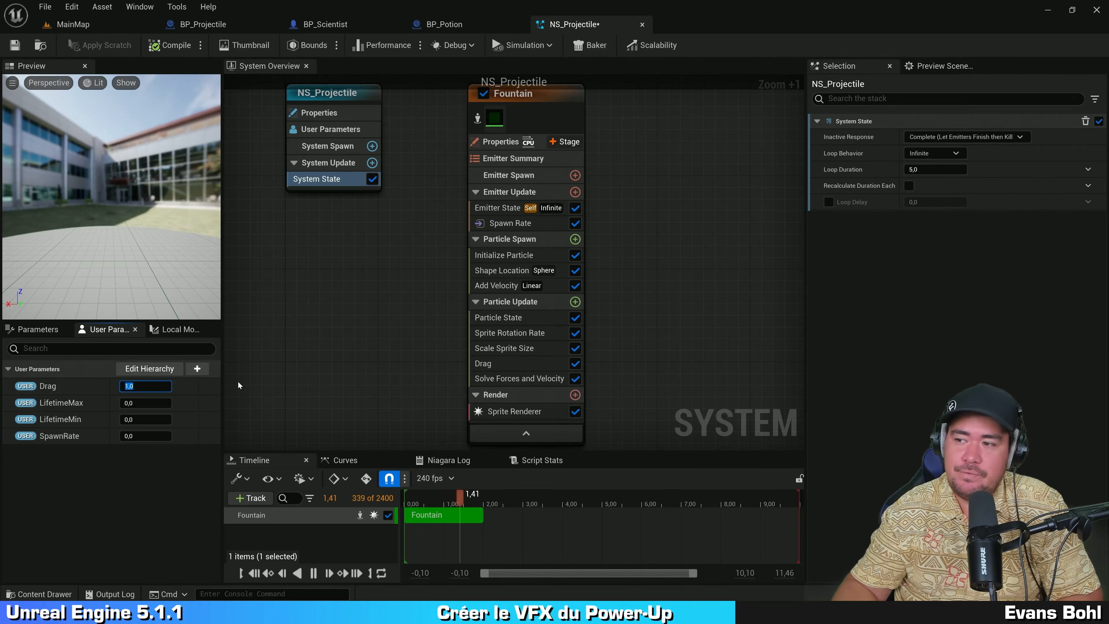
# Set the user parameters LifetimeMax to 0.5, LifetimeMin to 0.25 and SpawnRate to 100, and save NS_Projectile.
pyautogui.press('Tab')
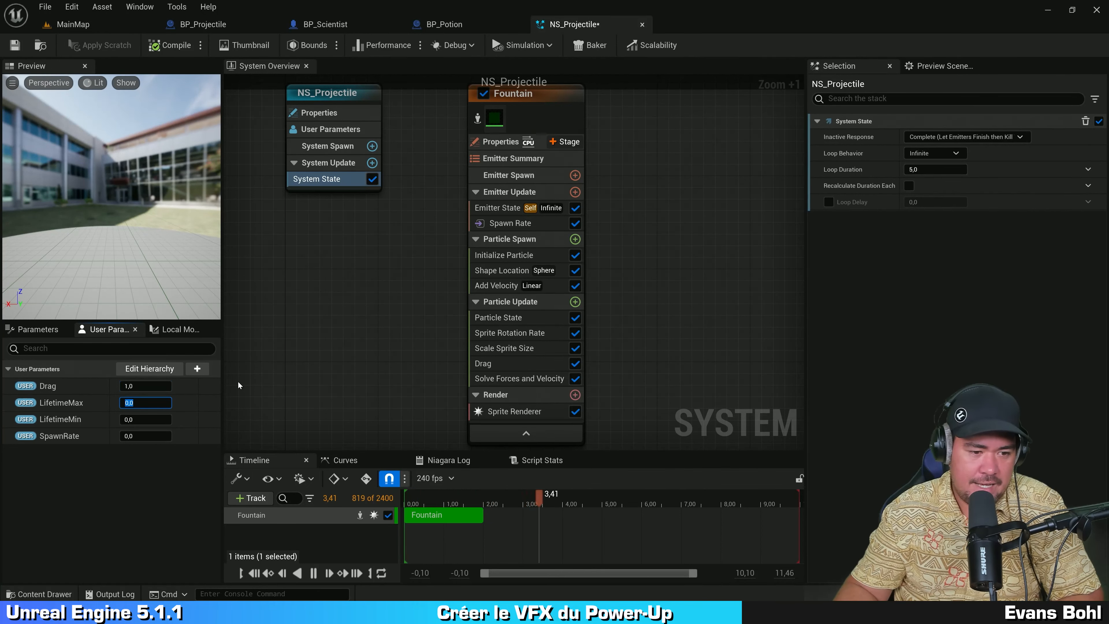
pyautogui.write('0.5')
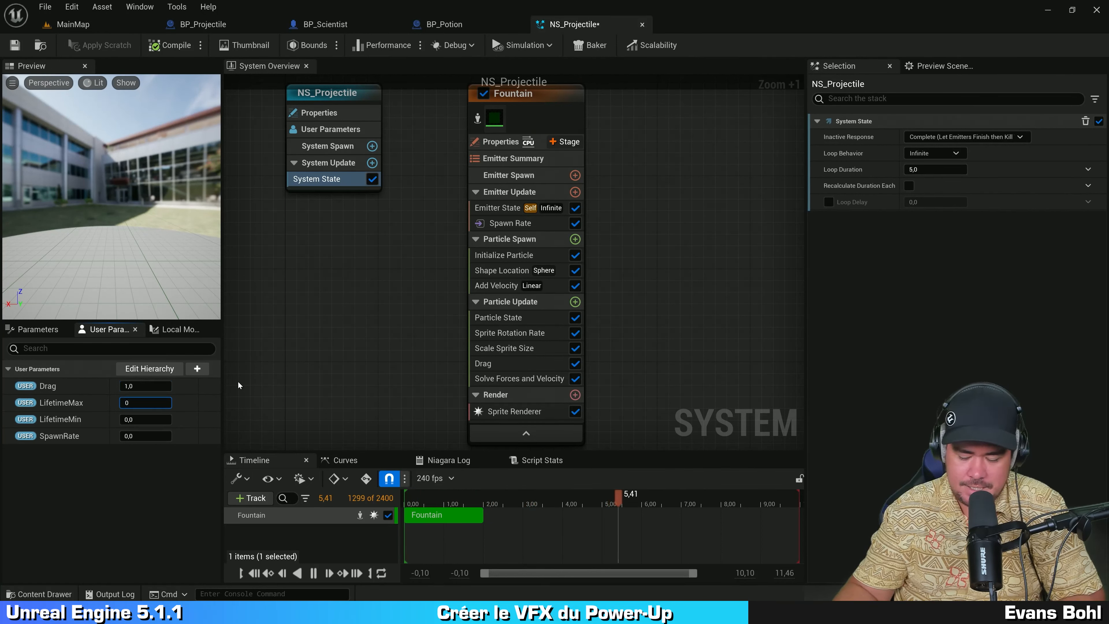
pyautogui.press('Tab')
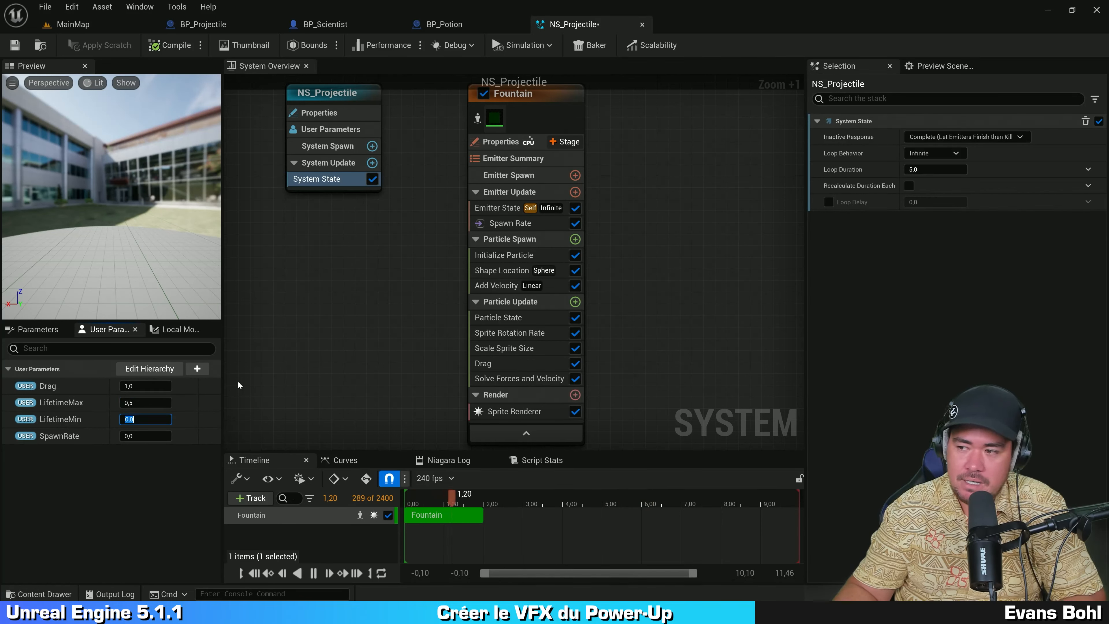
pyautogui.write('0.25')
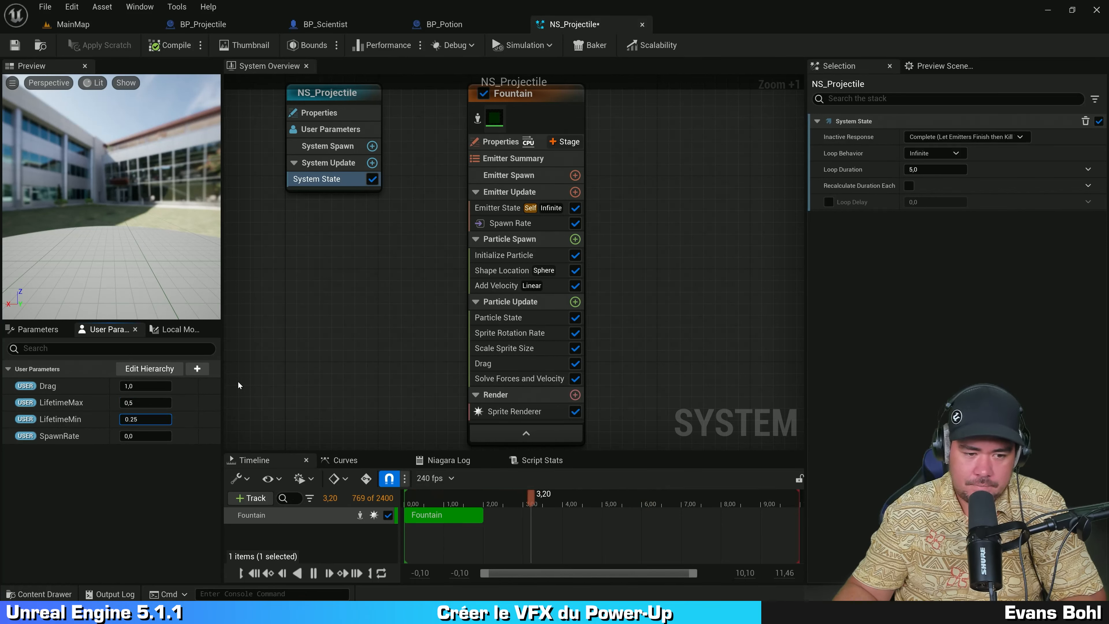
pyautogui.press('Tab')
pyautogui.write('100')
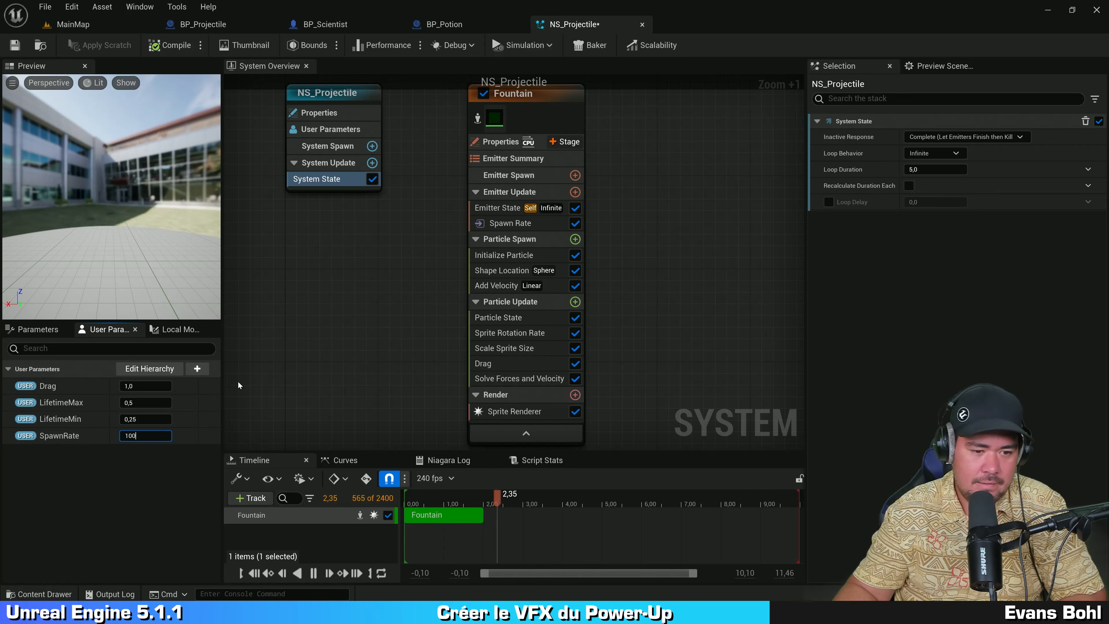
pyautogui.press('Return')
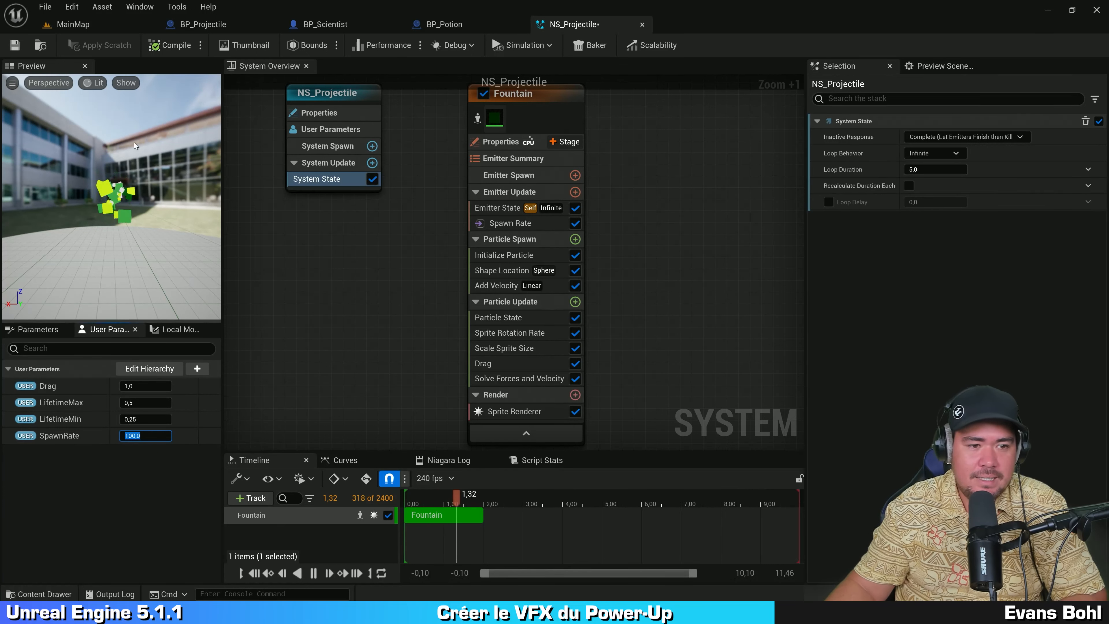
pyautogui.click(306, 301)
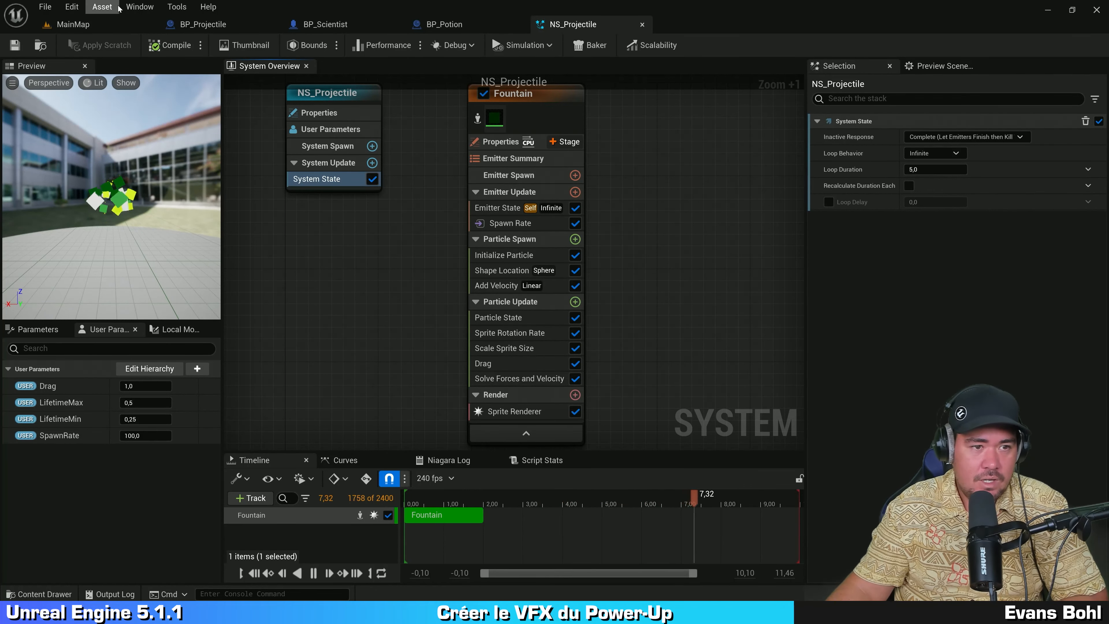
# Check the particle effect around the projectile in the BP_Projectile viewport and return to BP_Potion.
pyautogui.click(203, 24)
pyautogui.click(191, 66)
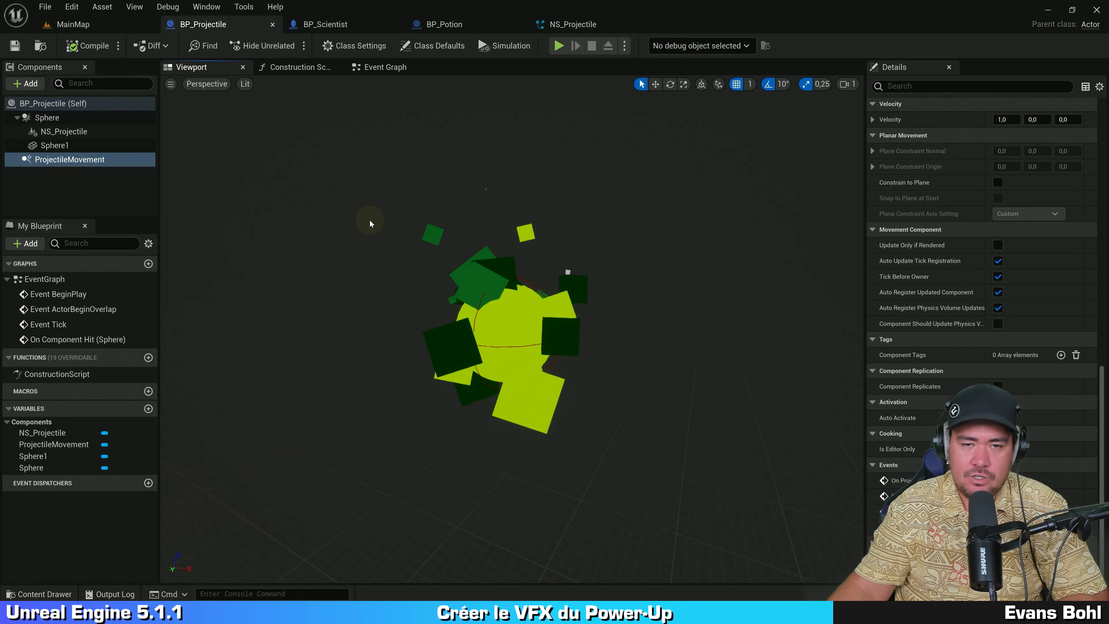
pyautogui.click(457, 25)
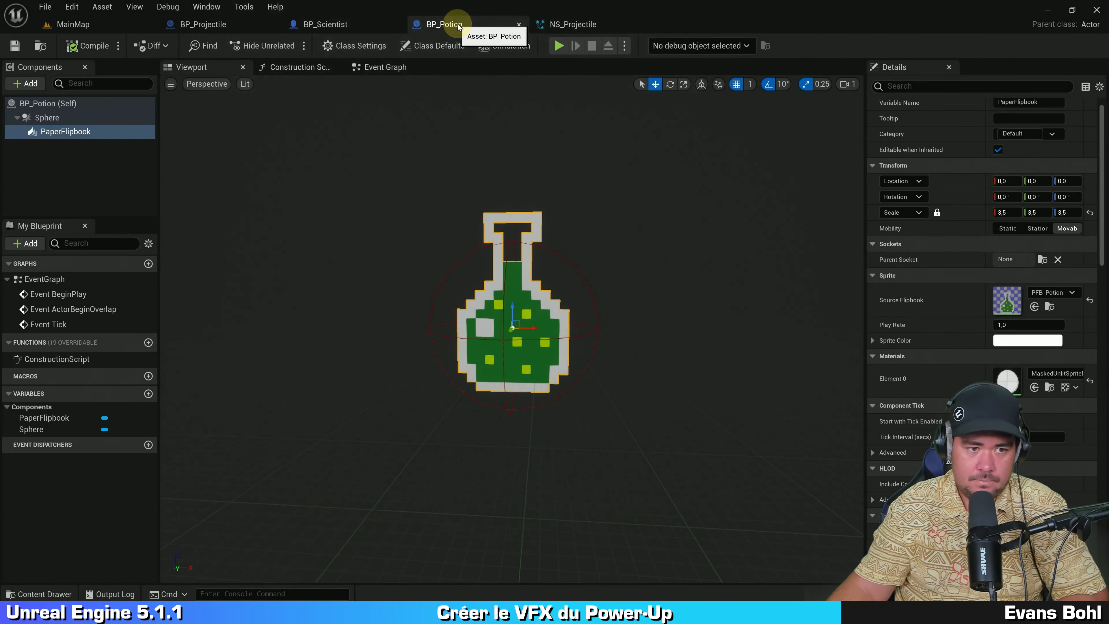
# Add a Niagara particle component using the NS_Projectile system under the PaperFlipbook in BP_Potion.
pyautogui.click(31, 83)
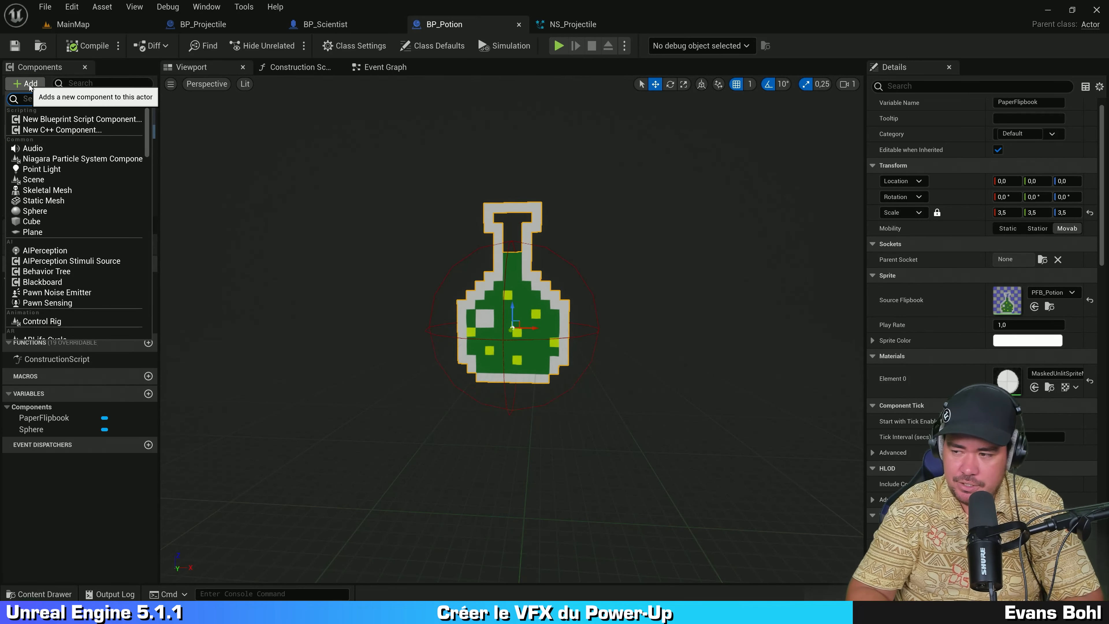
pyautogui.write('ni')
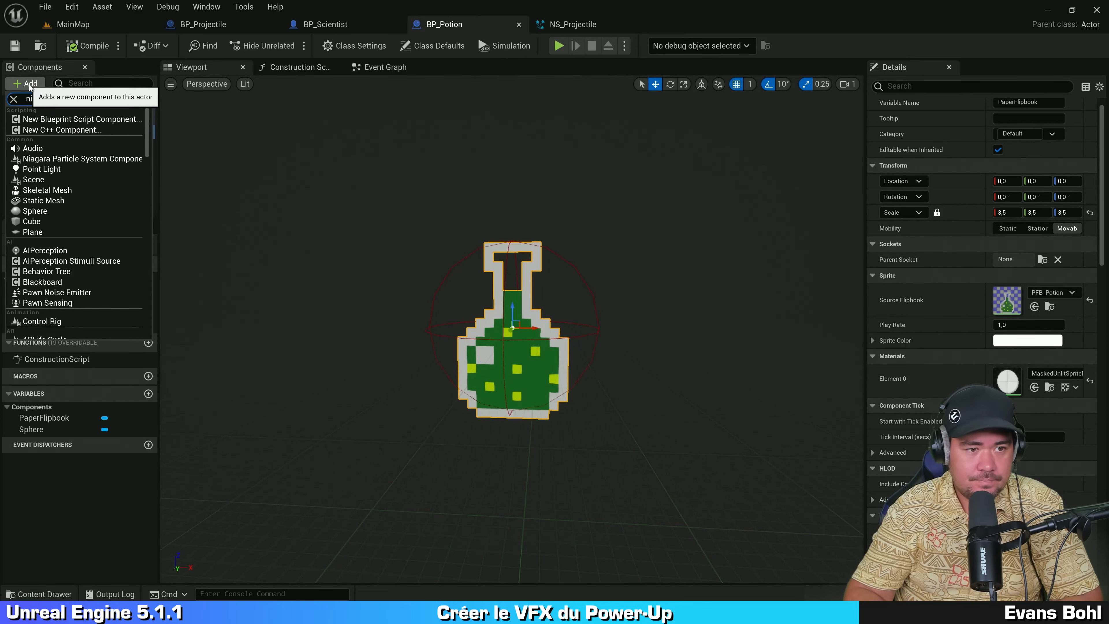
pyautogui.write('agaar')
pyautogui.press('BackSpace')
pyautogui.press('BackSpace')
pyautogui.write('ra')
pyautogui.click(124, 120)
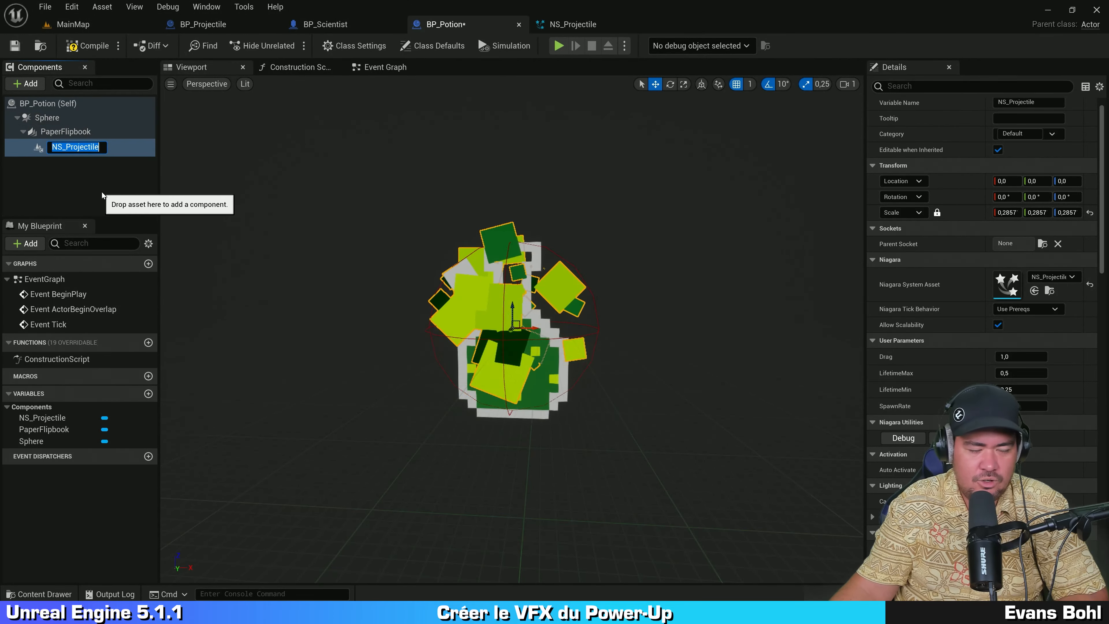
# Set the NS_Projectile component's user parameters to Drag 0.25, LifetimeMax 2, LifetimeMin 1 and SpawnRate 20.
pyautogui.click(101, 191)
pyautogui.click(80, 145)
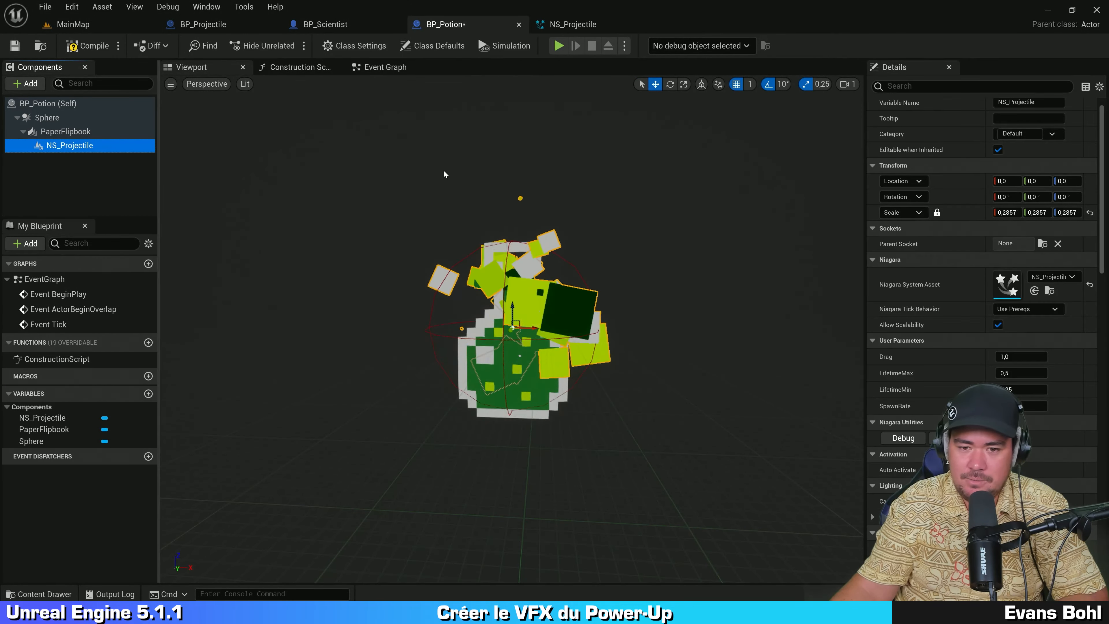
pyautogui.scroll(-3, 973, 306)
pyautogui.click(1020, 208)
pyautogui.write('0,25')
pyautogui.click(1020, 257)
pyautogui.write('20')
pyautogui.scroll(-4, 513, 305)
# Move the NS_Projectile component up to the neck of the potion bottle, and compile and save BP_Potion.
pyautogui.moveTo(512, 306); pyautogui.dragTo(512, 227)
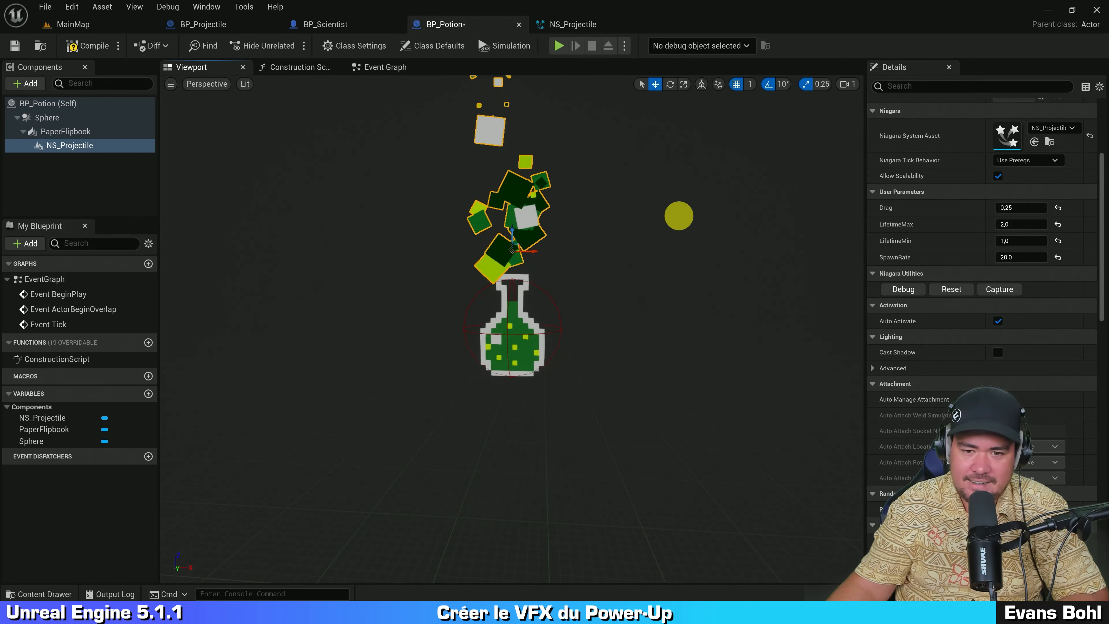
pyautogui.moveTo(678, 215); pyautogui.dragTo(633, 272)
pyautogui.hotkey('ctrl', 's')
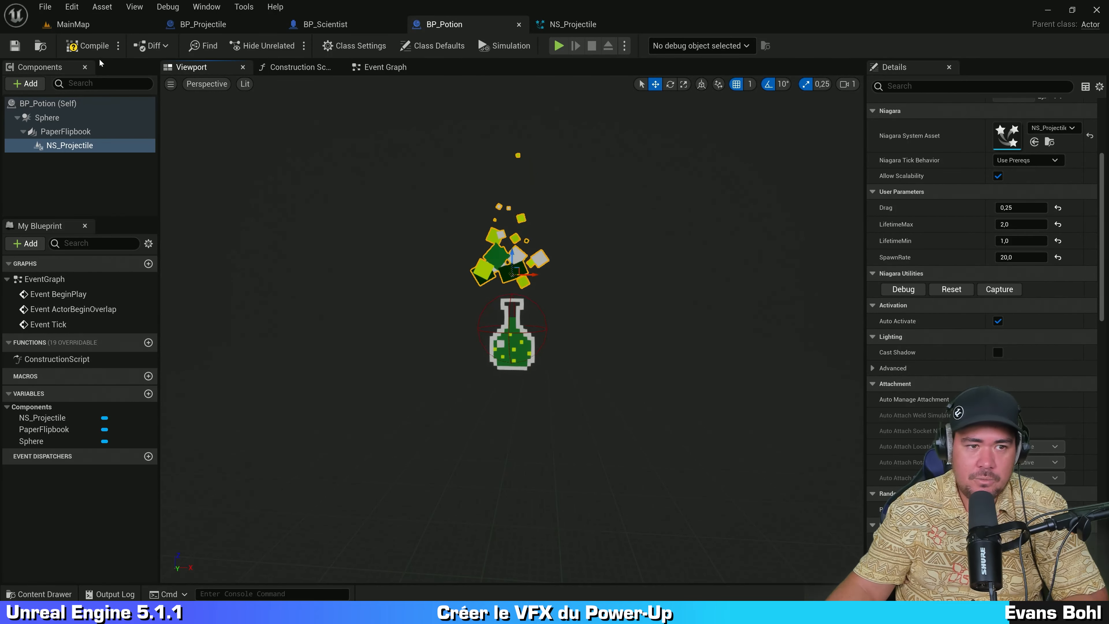
pyautogui.click(90, 44)
pyautogui.click(15, 46)
# Set the Y location of the BP_Potion actor in MainMap to 0.
pyautogui.click(73, 24)
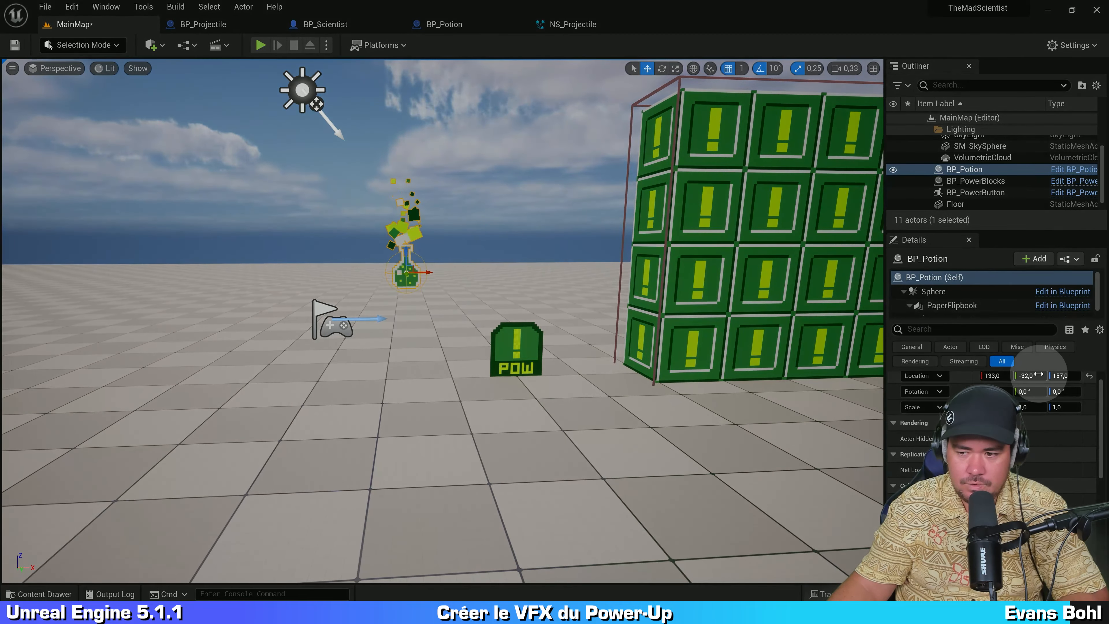
pyautogui.click(1034, 375)
pyautogui.write('0')
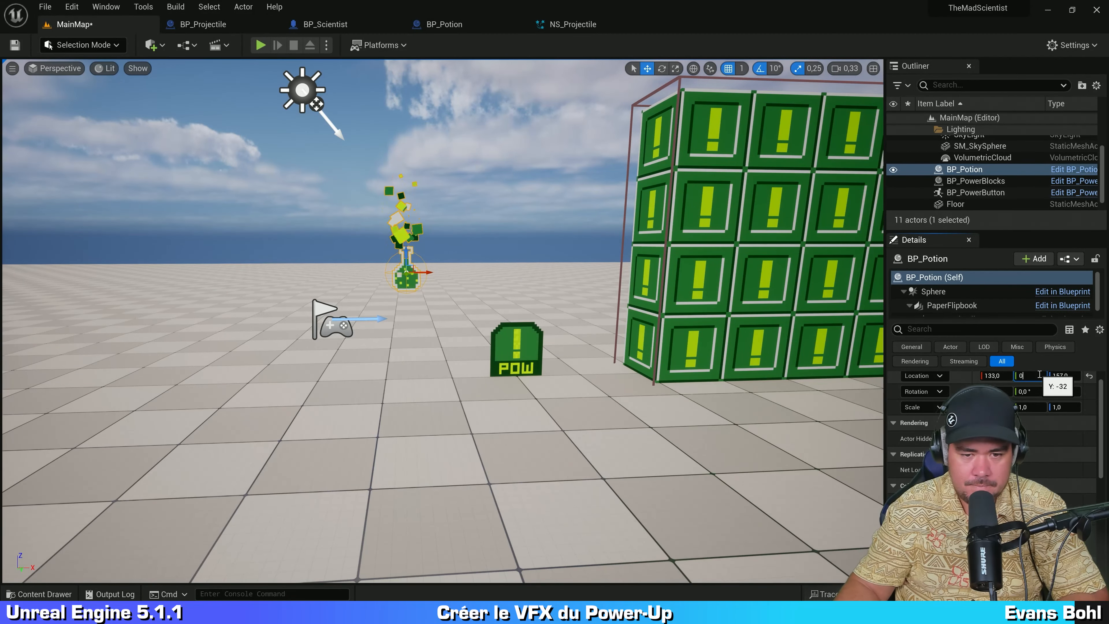
pyautogui.press('Return')
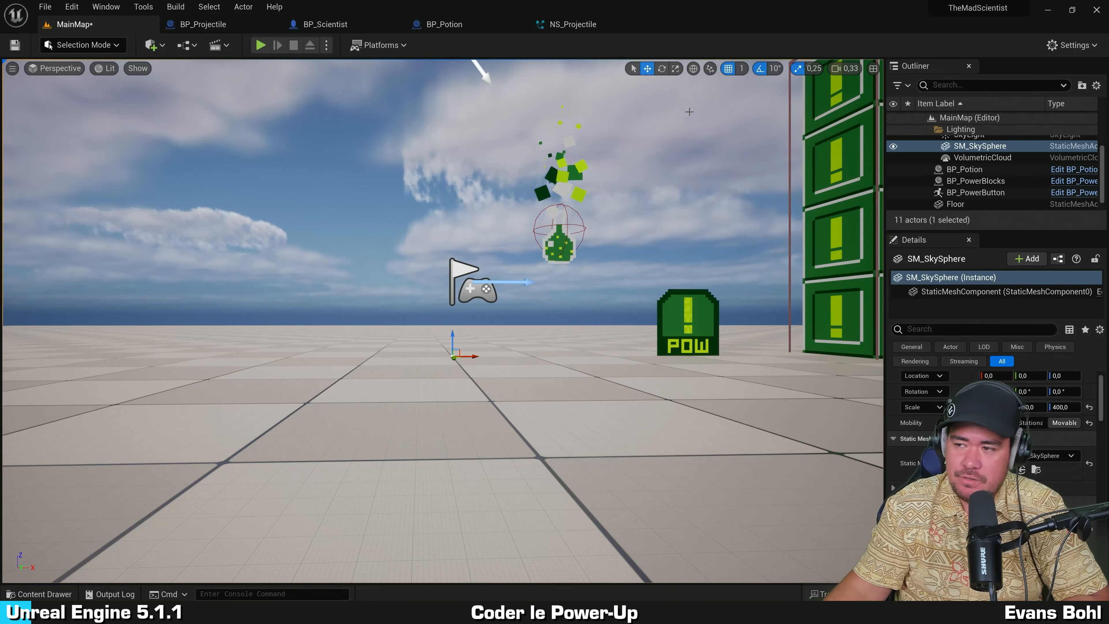
# Open the BP_Potion blueprint from the Core content folder.
pyautogui.hotkey('ctrl', 'space')
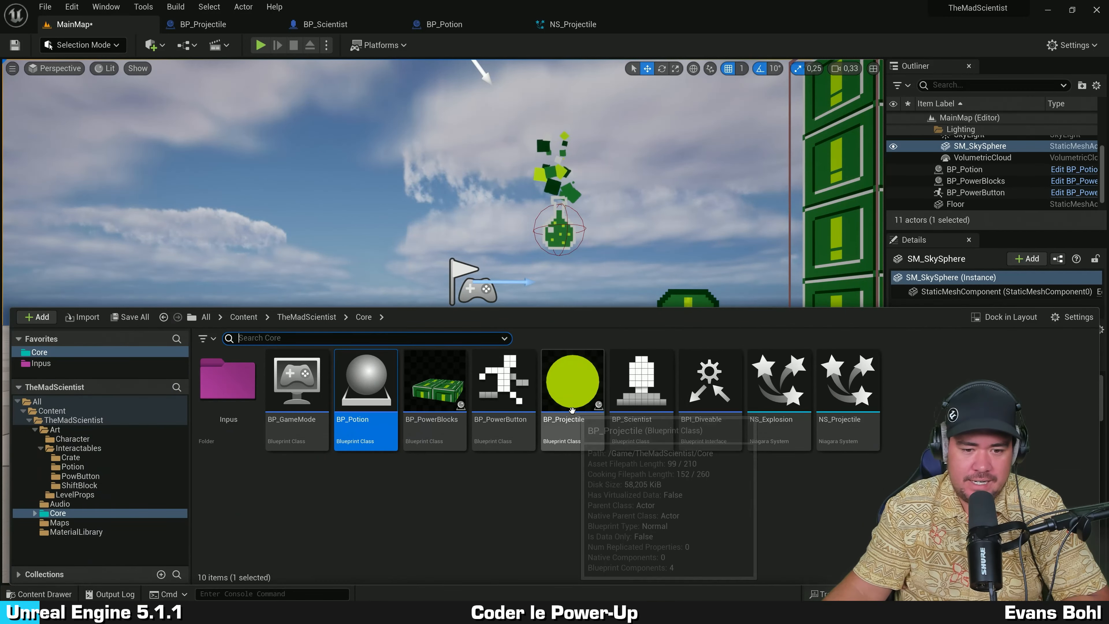
pyautogui.click(418, 463)
pyautogui.click(370, 415)
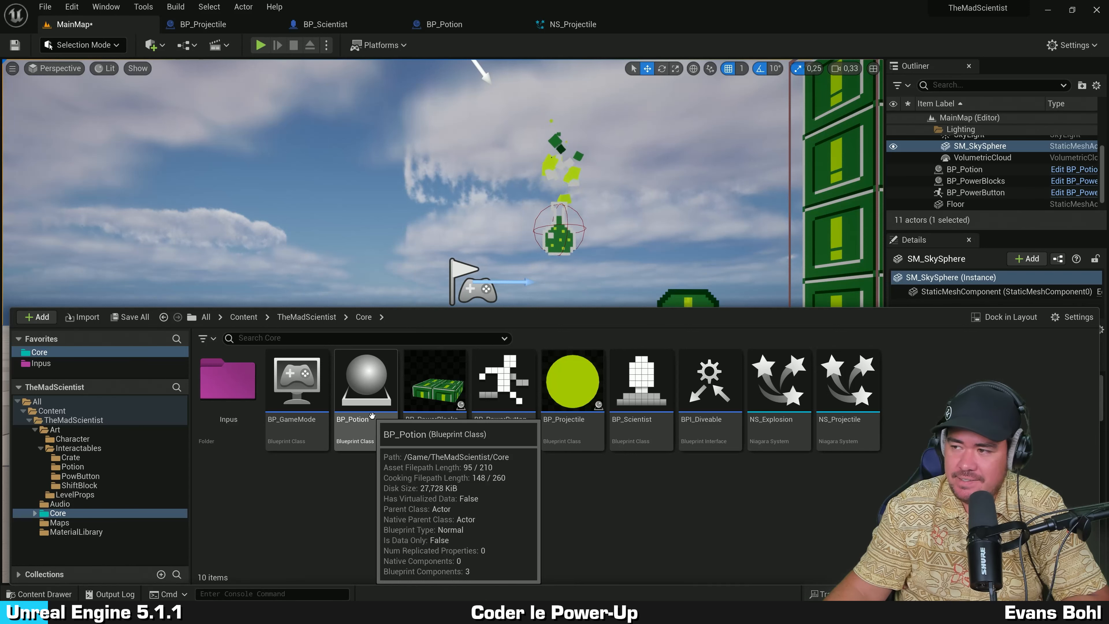
pyautogui.doubleClick(371, 416)
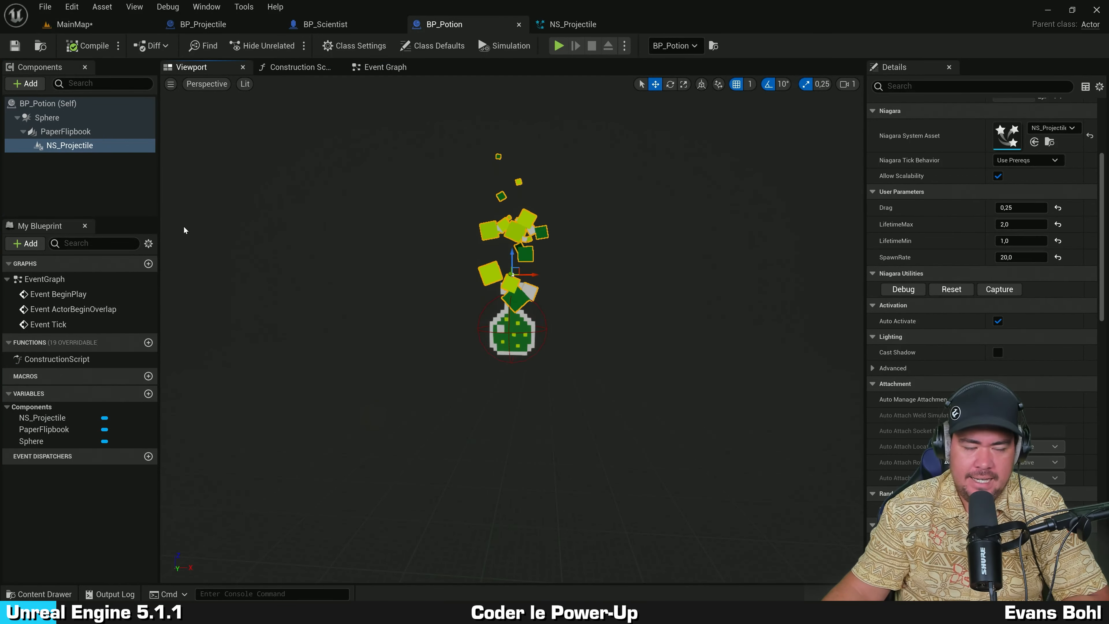
# Expand the collision settings of BP_Potion's Sphere component and set its collision preset to Custom.
pyautogui.click(112, 117)
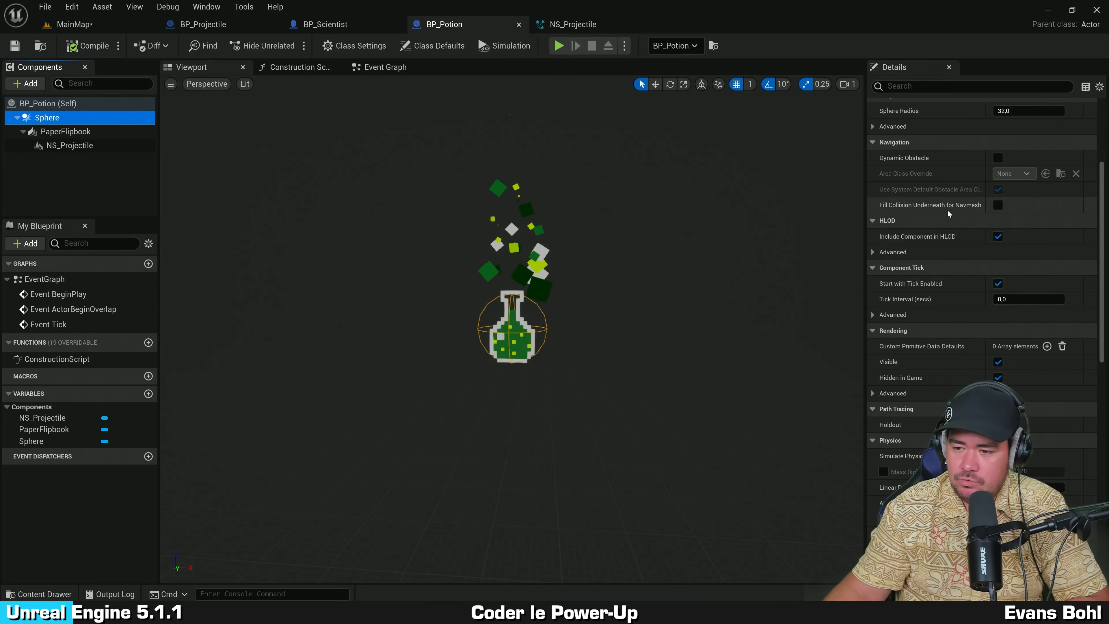
pyautogui.scroll(-3, 946, 210)
pyautogui.scroll(-10, 946, 211)
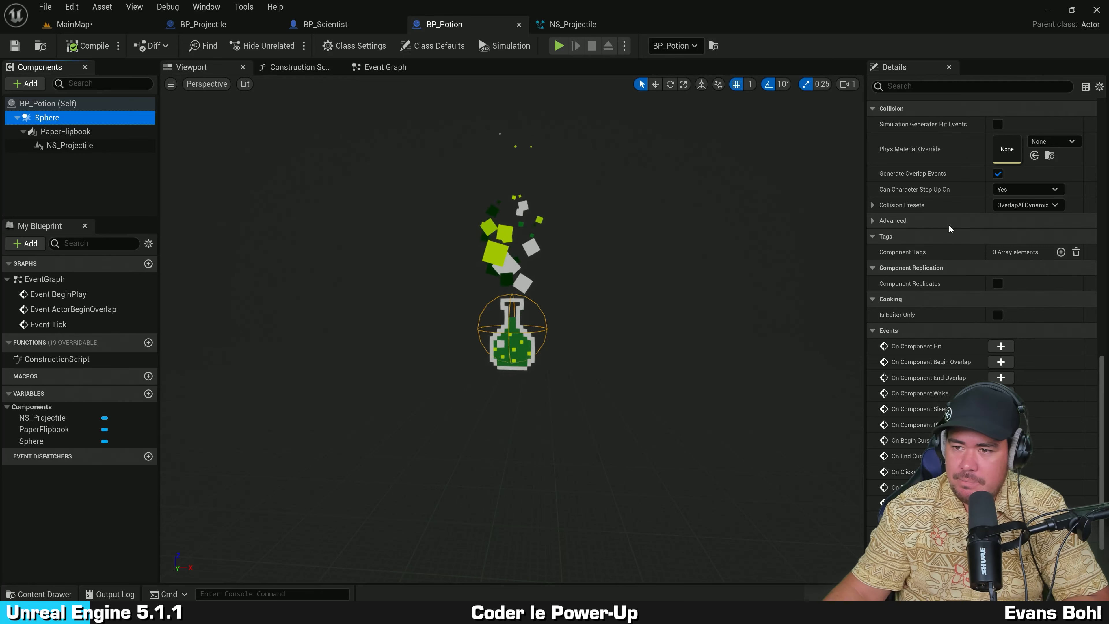
pyautogui.scroll(1, 949, 225)
pyautogui.click(893, 196)
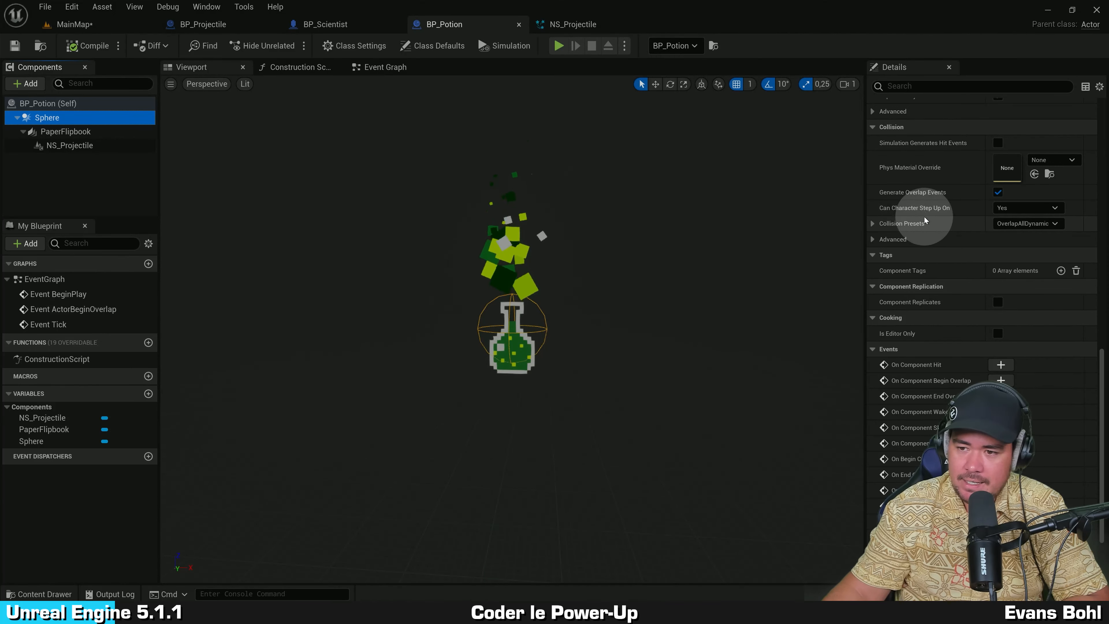
pyautogui.click(873, 225)
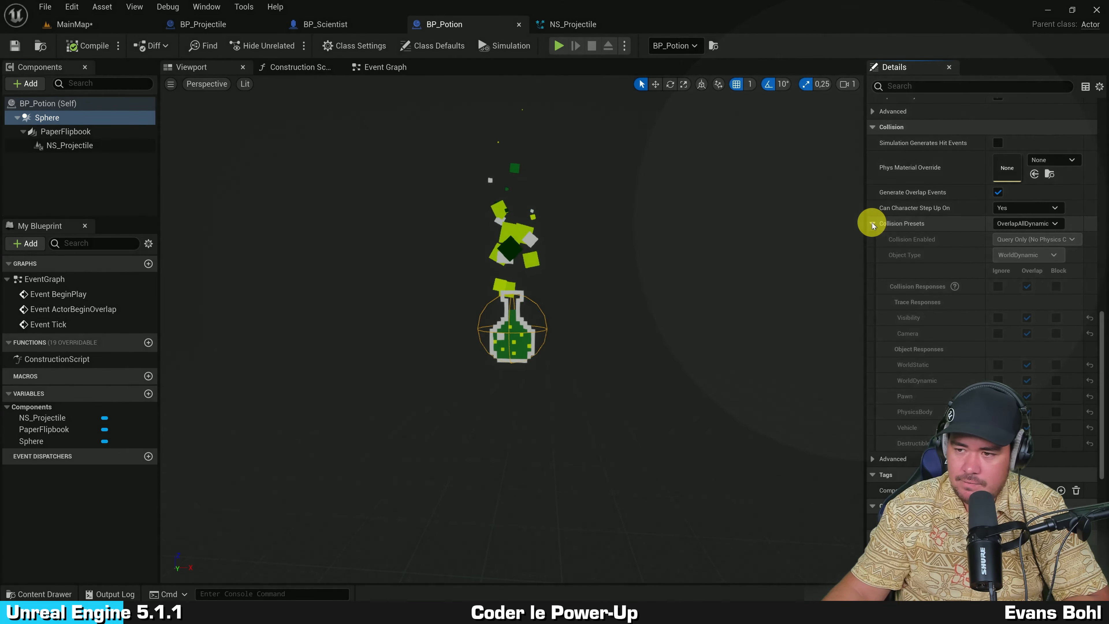
pyautogui.click(1022, 223)
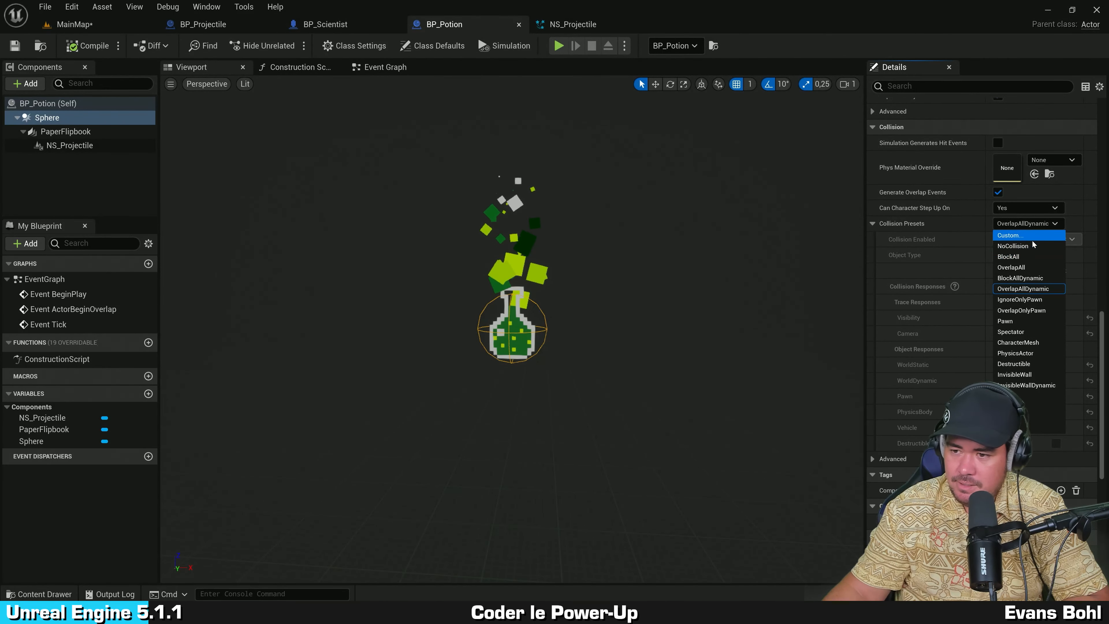
pyautogui.click(1017, 235)
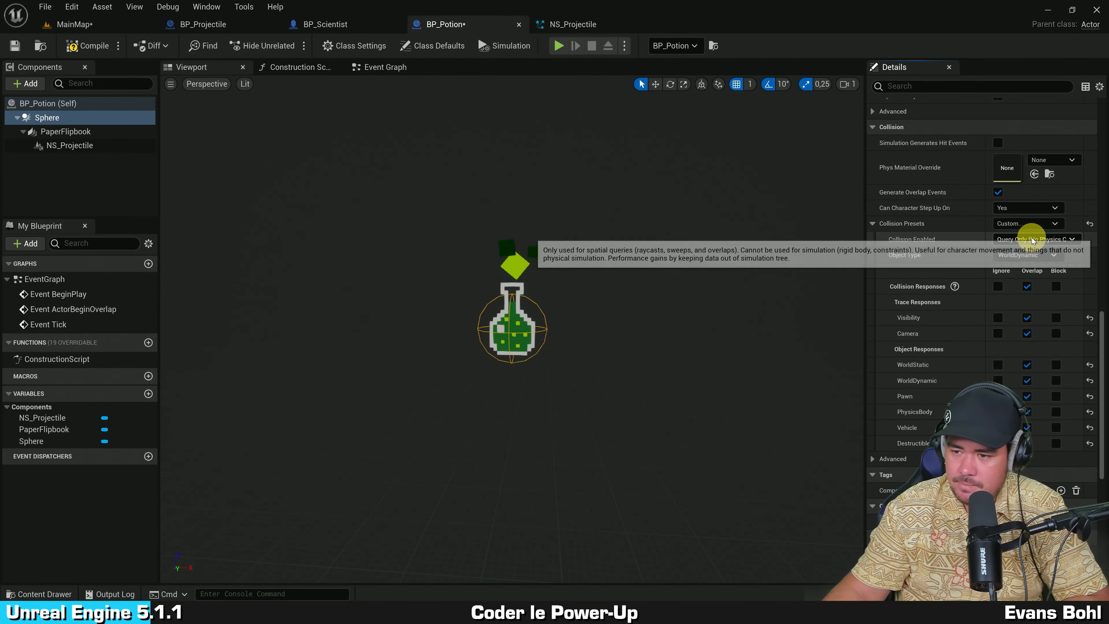
# Set all of the Sphere's collision responses to Ignore except Pawn, which is set to Overlap.
pyautogui.click(996, 291)
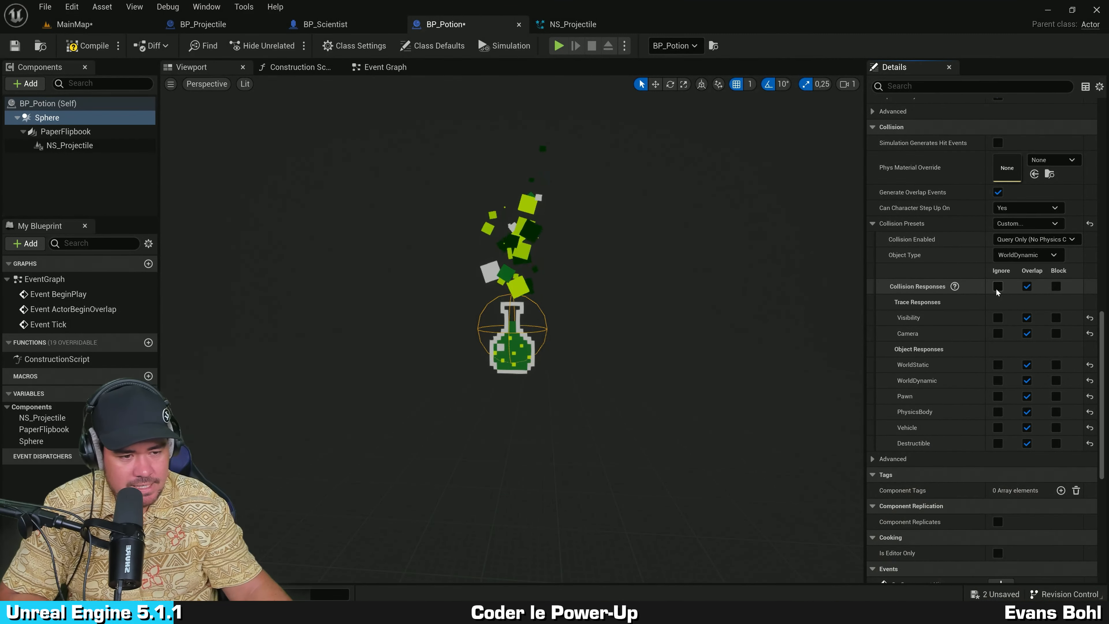
pyautogui.click(998, 287)
pyautogui.click(1026, 396)
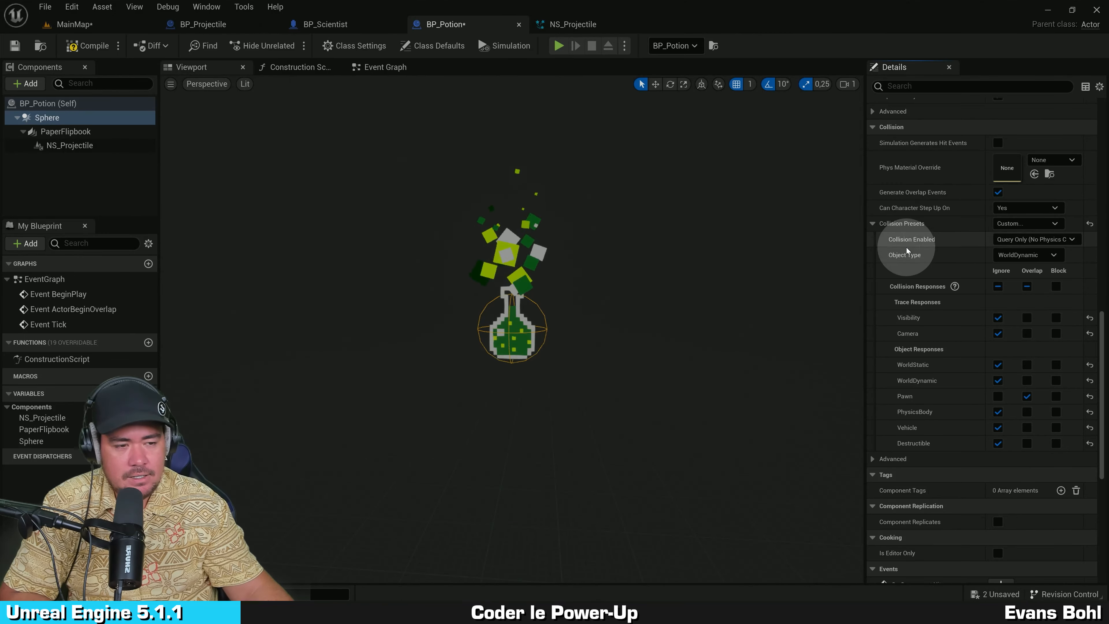
# Add an On Component Begin Overlap event for the Sphere to BP_Potion's event graph.
pyautogui.scroll(-8, 906, 248)
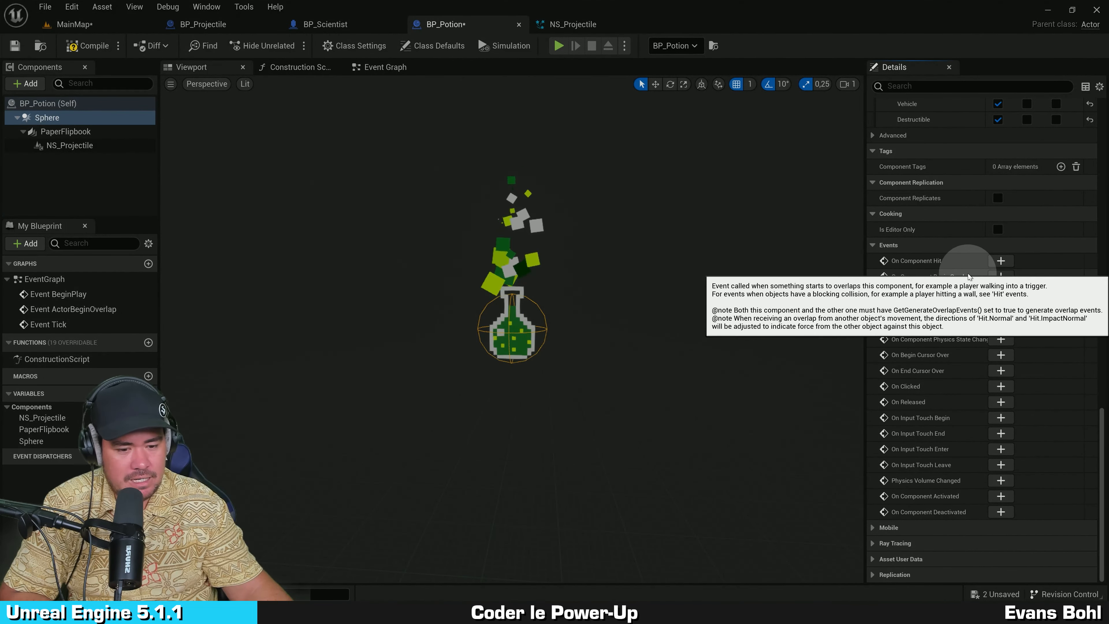
pyautogui.click(1000, 276)
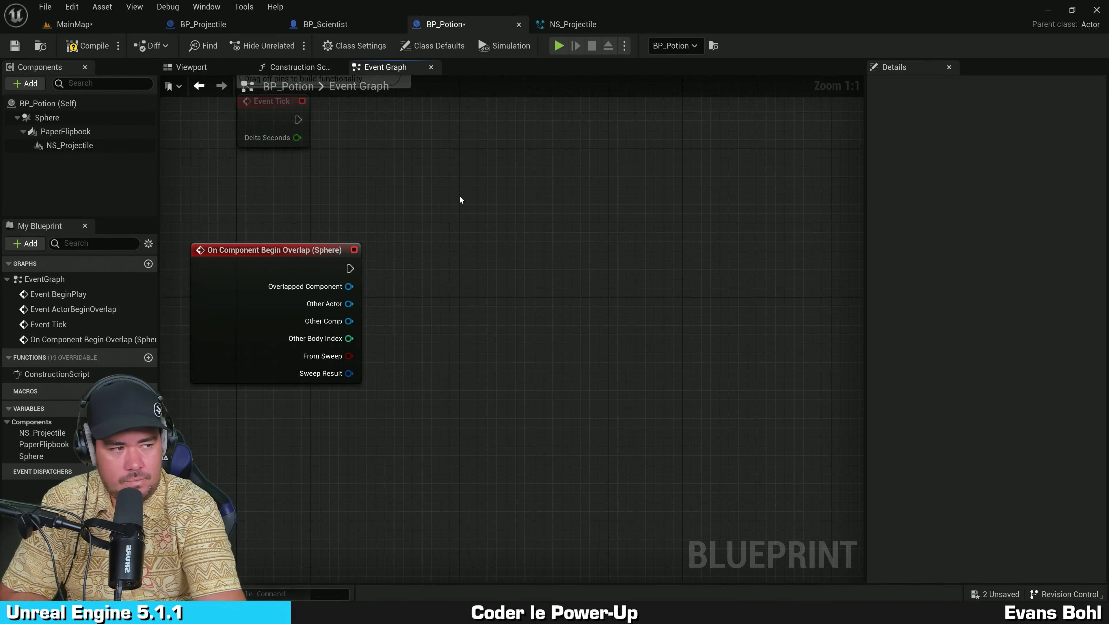
pyautogui.moveTo(460, 196); pyautogui.dragTo(470, 258, button='right')
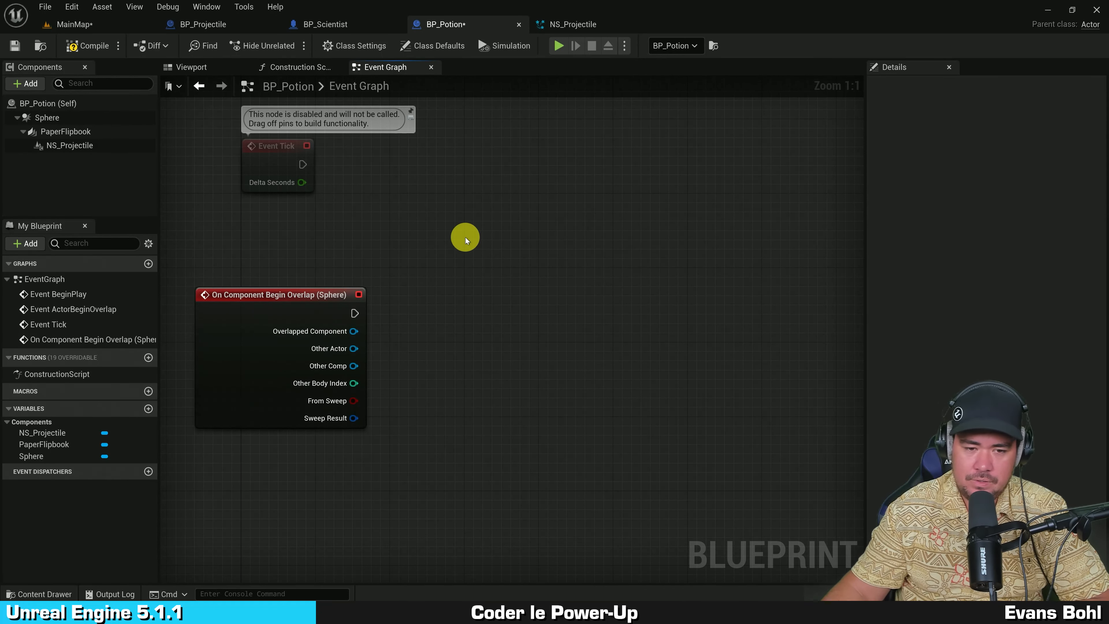
pyautogui.moveTo(465, 237); pyautogui.dragTo(465, 203, button='right')
pyautogui.scroll(-1, 464, 204)
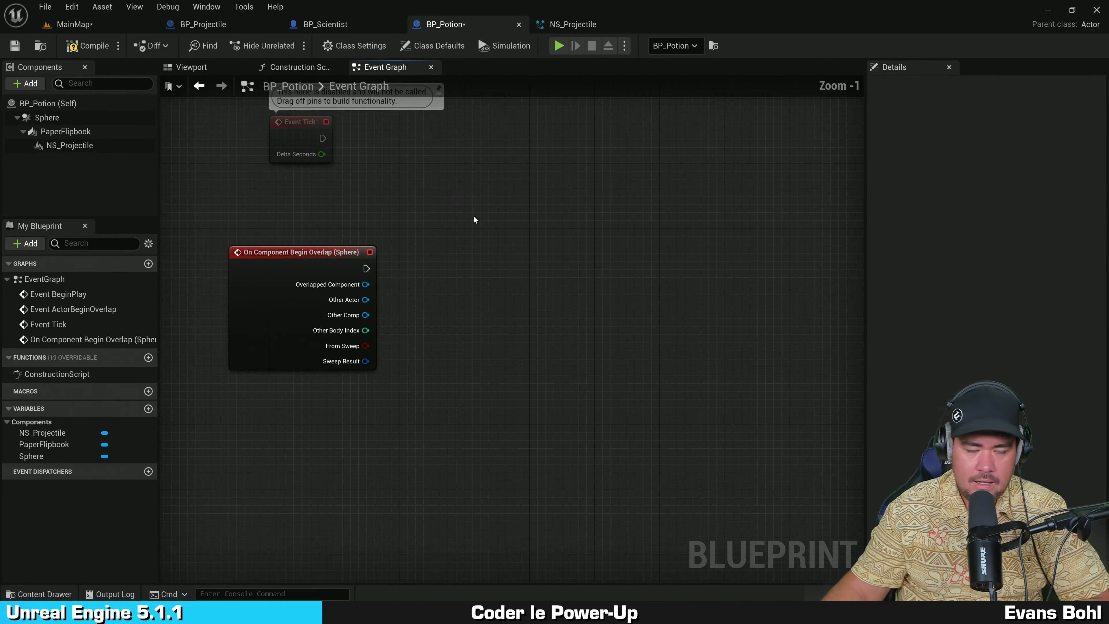